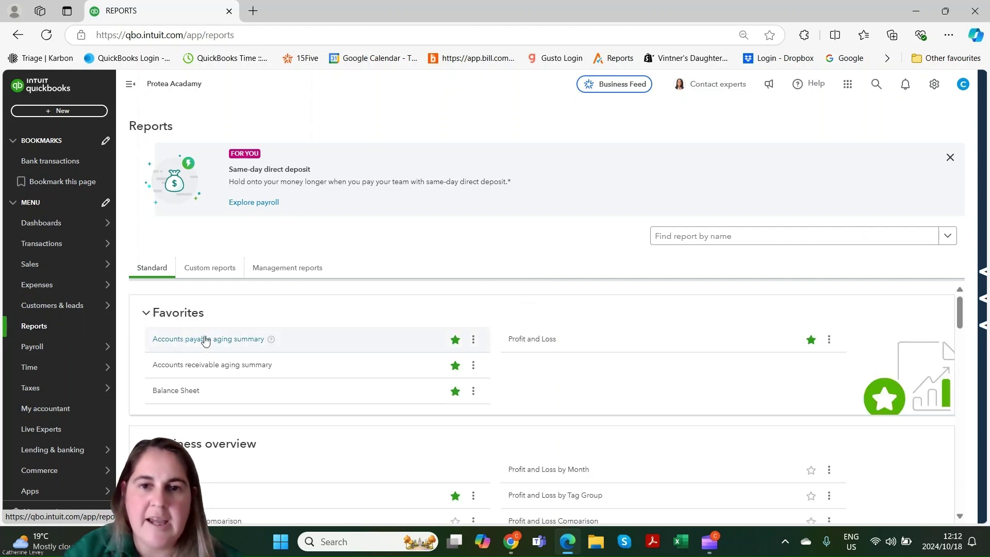
- Run the Accounts payable aging summary as of 09/30/2024 using the Report date aging method
{"action": "left_click", "coordinate": [232, 340]}
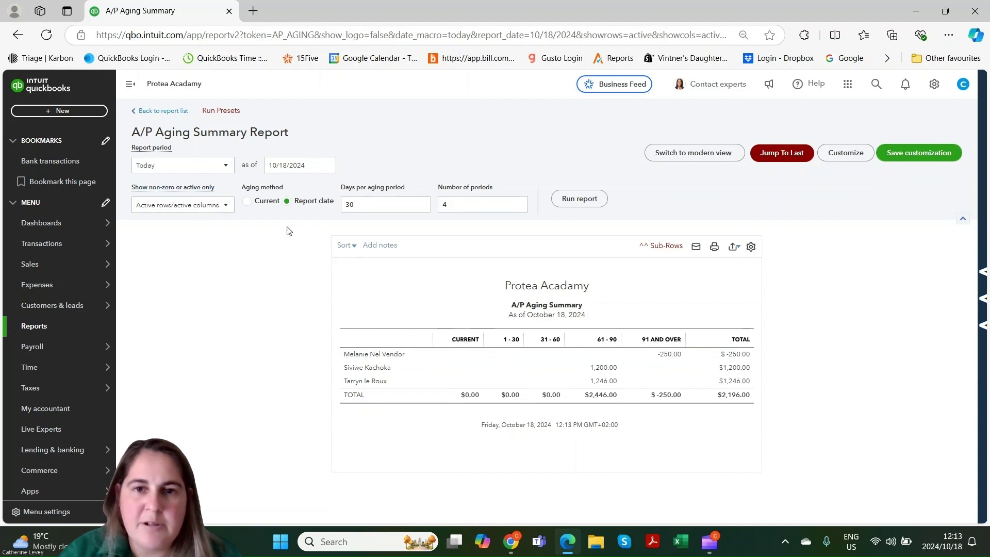
{"action": "left_click", "coordinate": [325, 165]}
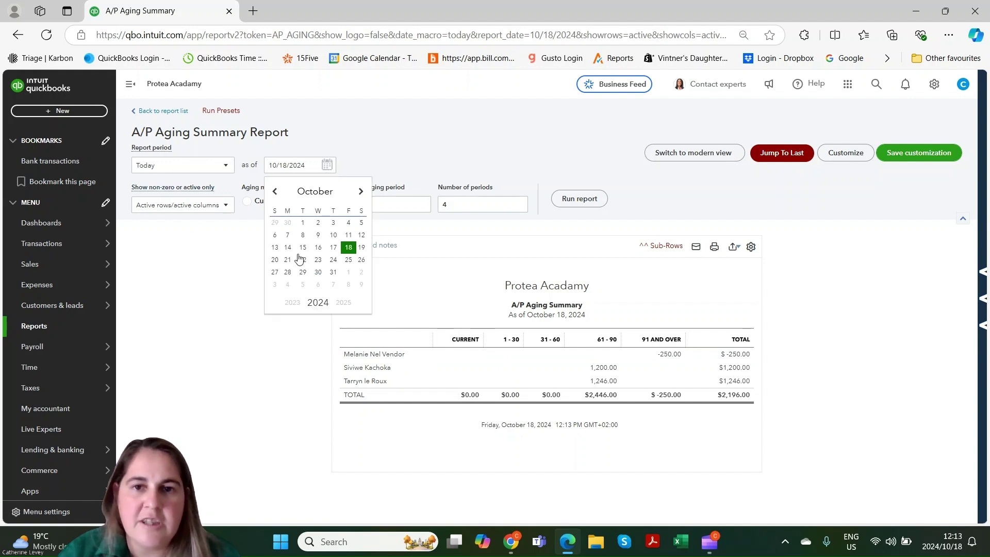
{"action": "left_click", "coordinate": [288, 225]}
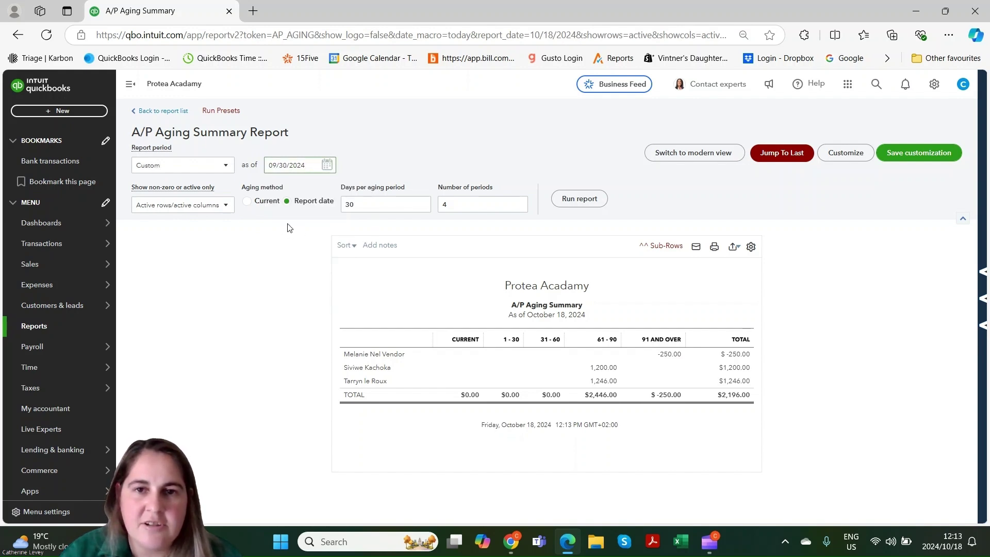
{"action": "left_click", "coordinate": [162, 206]}
{"action": "left_click", "coordinate": [162, 207]}
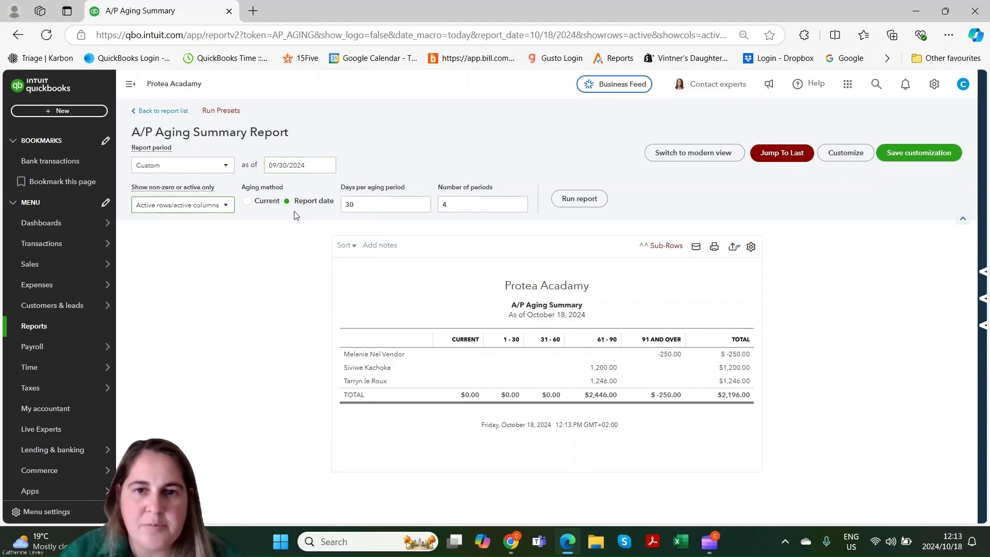
{"action": "left_click", "coordinate": [248, 205]}
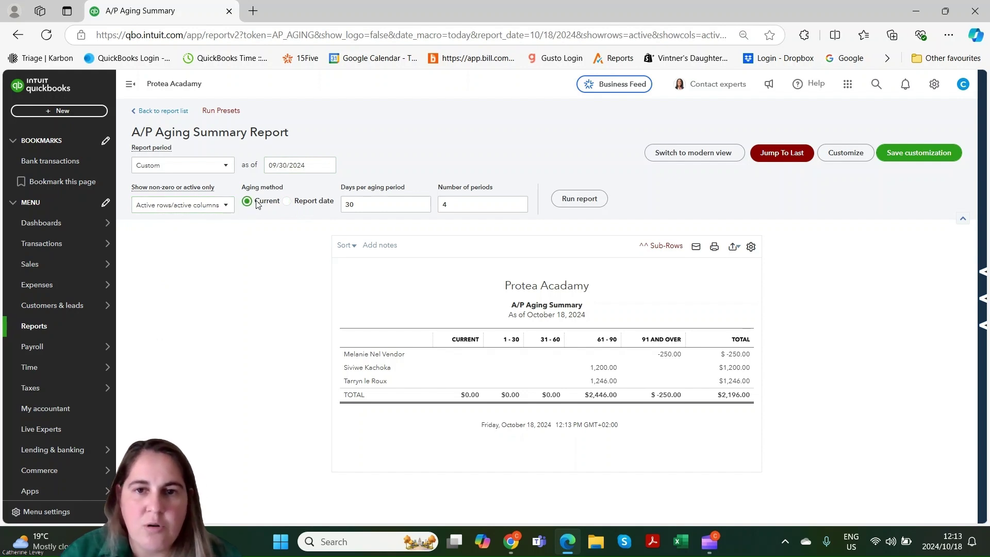
{"action": "left_click", "coordinate": [287, 201]}
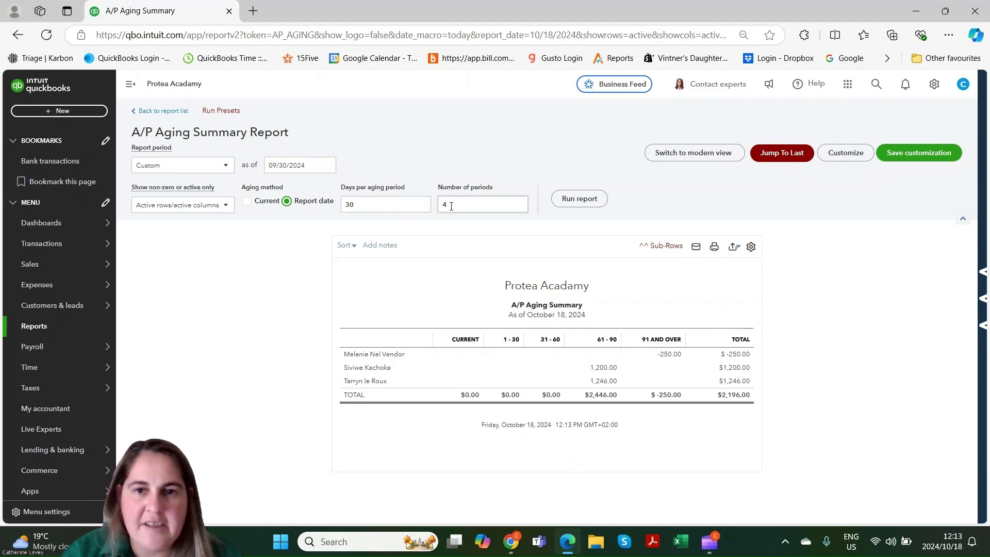
{"action": "left_click", "coordinate": [591, 201]}
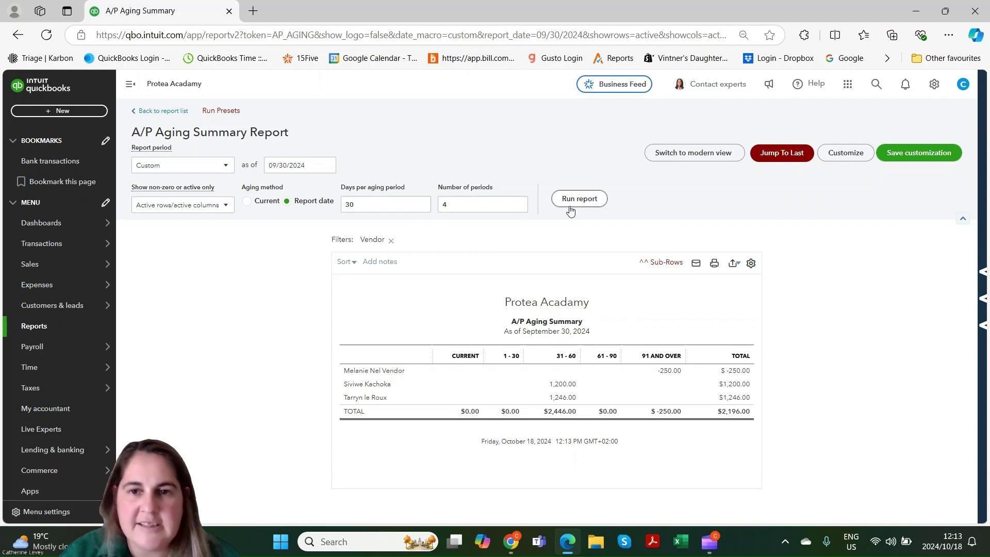
- Rerun the aging summary with 15 days per aging period and 8 periods
{"action": "double_click", "coordinate": [394, 203]}
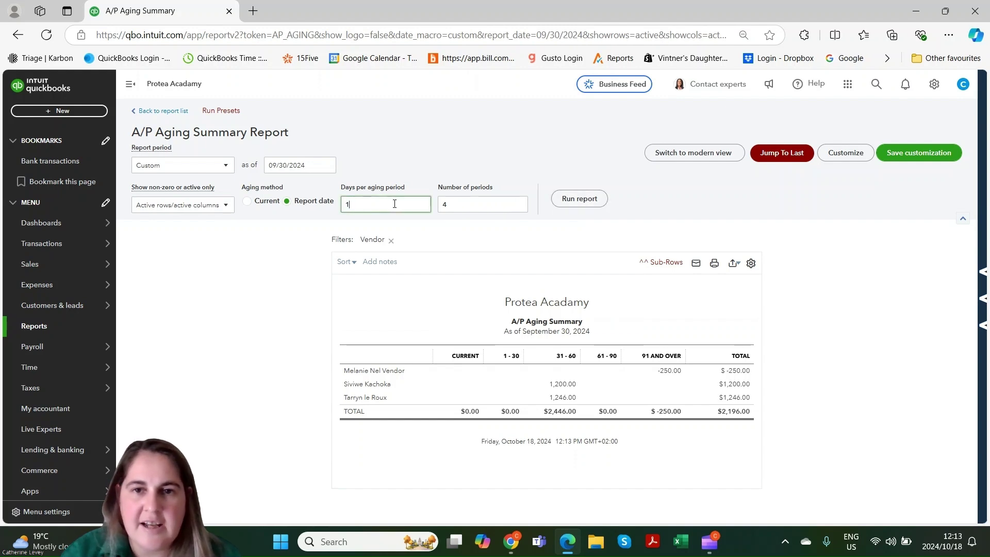
{"action": "type", "text": "15"}
{"action": "key", "text": "Tab"}
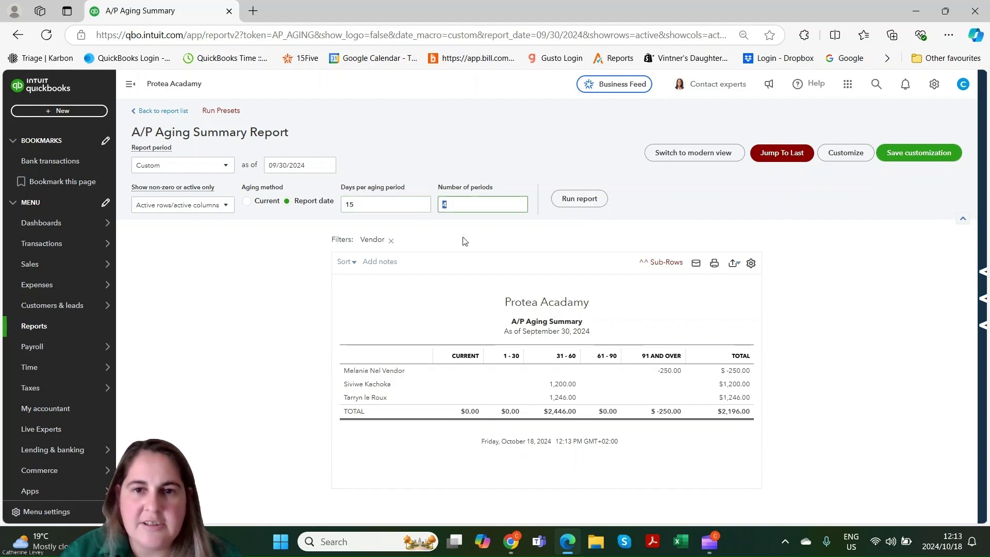
{"action": "type", "text": "8"}
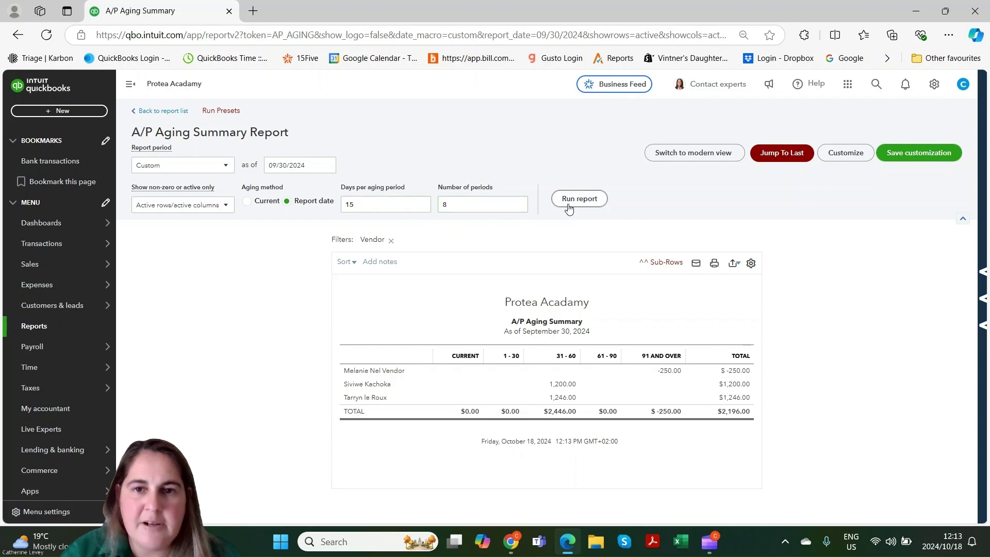
{"action": "left_click", "coordinate": [568, 204]}
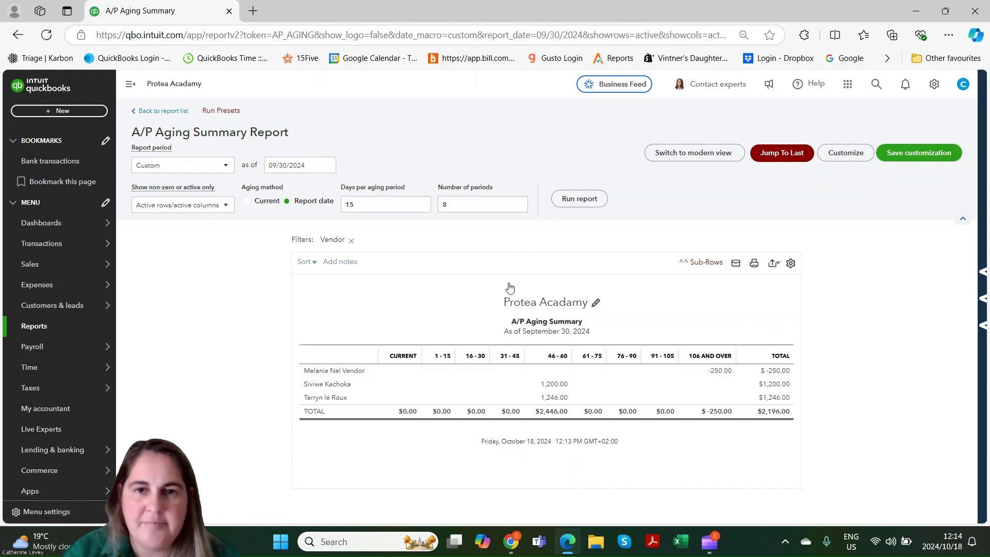
- Set the aging summary to 30 days per aging period and 4 periods, and run it again
{"action": "left_click", "coordinate": [404, 204]}
{"action": "left_click_drag", "start_coordinate": [404, 205], "coordinate": [328, 204]}
{"action": "type", "text": "30"}
{"action": "double_click", "coordinate": [445, 204]}
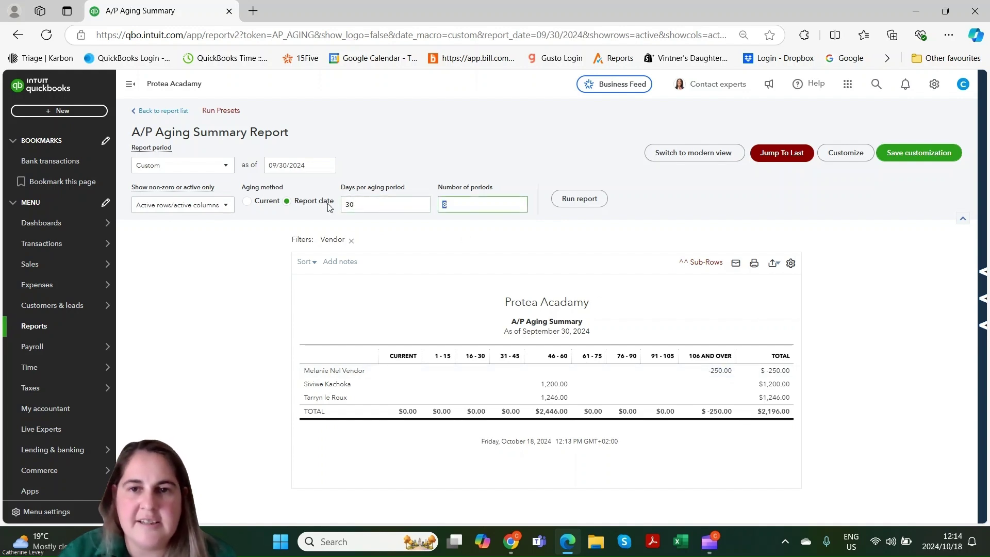
{"action": "type", "text": "4"}
{"action": "left_click", "coordinate": [587, 206]}
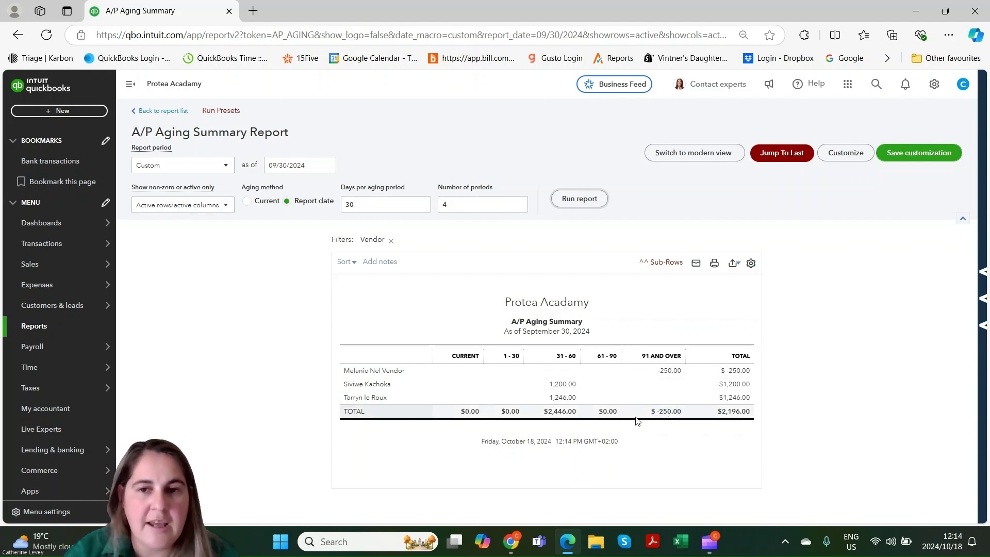
- Examine the aging details behind the 1,200.00 and -250.00 vendor totals, including the journal entry behind the negative balance
{"action": "left_click", "coordinate": [737, 389]}
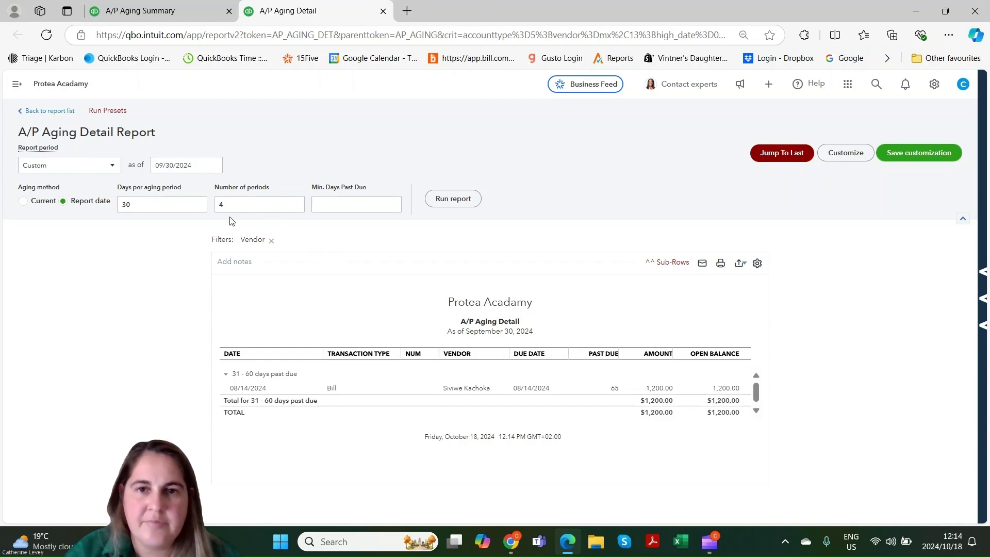
{"action": "left_click", "coordinate": [383, 10]}
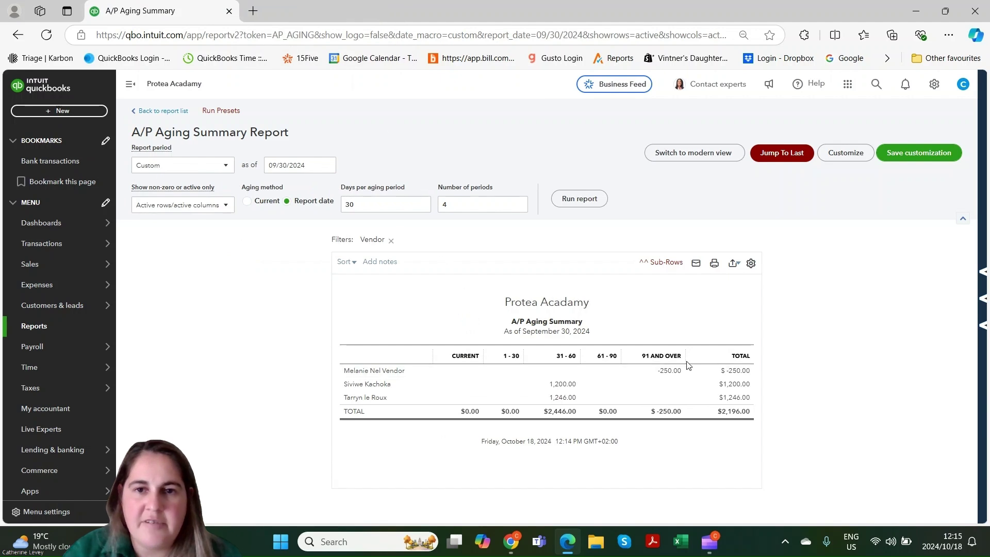
{"action": "left_click", "coordinate": [742, 375]}
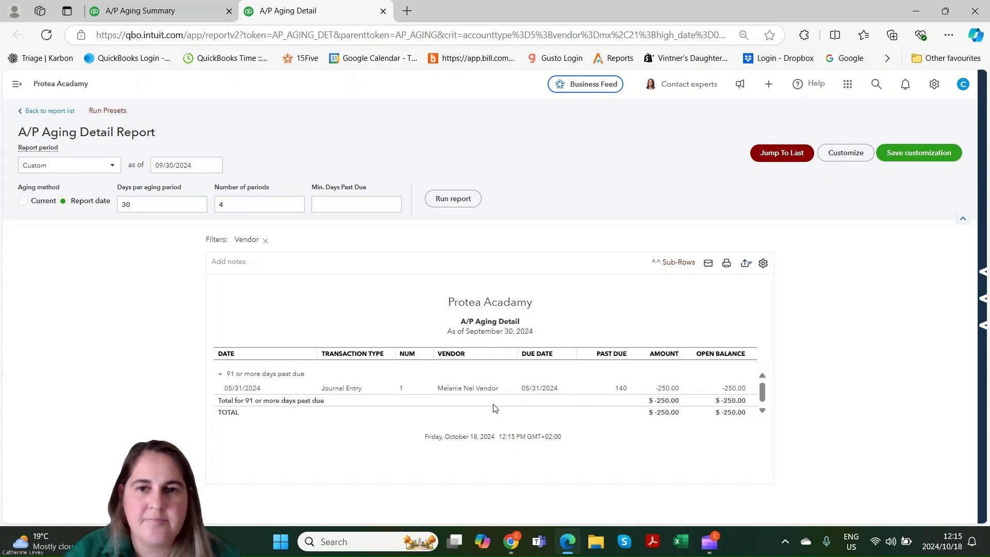
{"action": "left_click", "coordinate": [466, 390]}
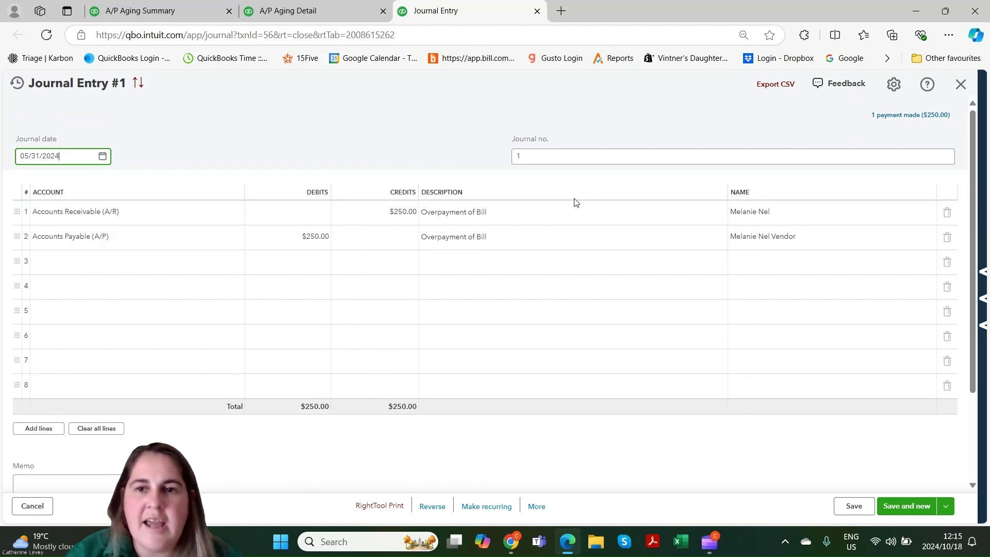
{"action": "left_click", "coordinate": [961, 90]}
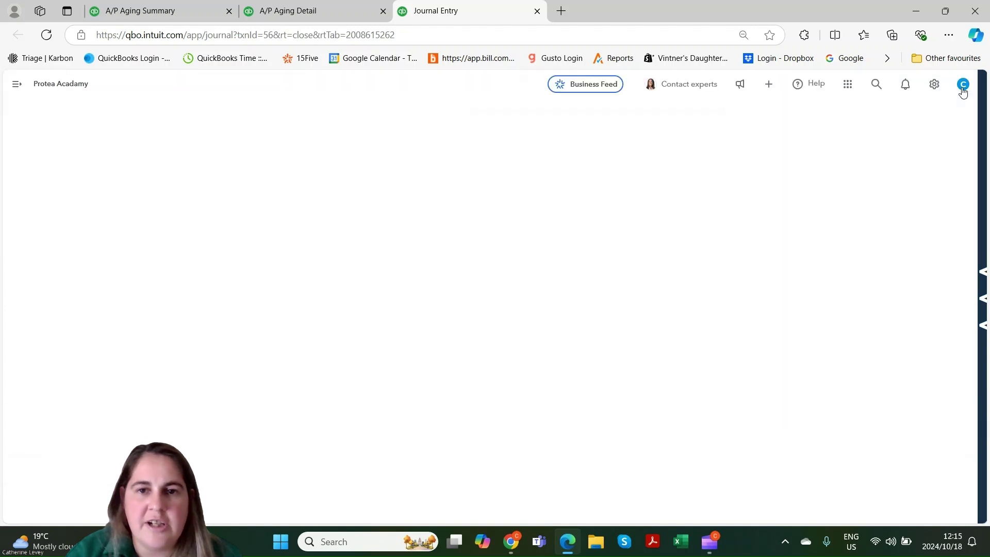
{"action": "key", "text": "ctrl+w"}
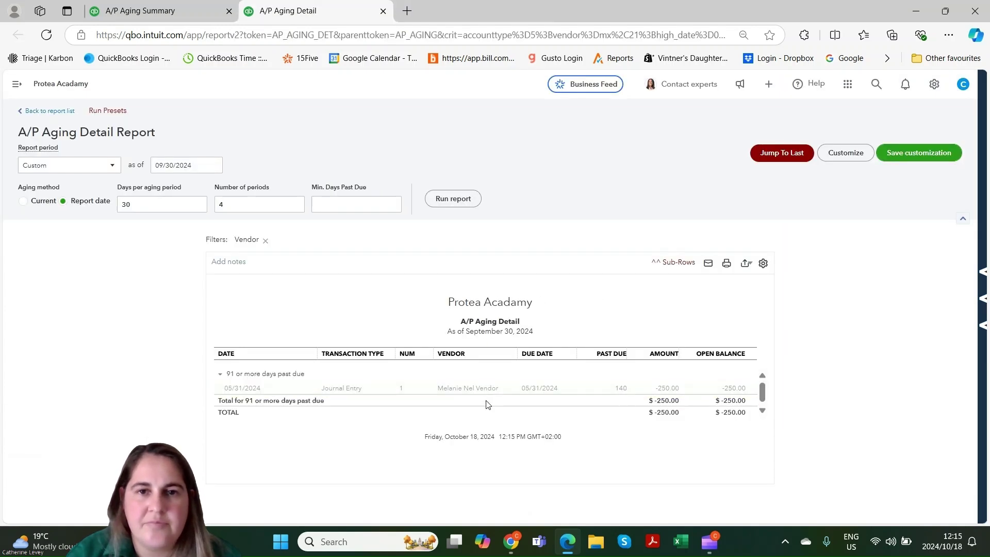
- Start a new bill for the vendor with the -250.00 balance, dated 09/30/2024
{"action": "left_click", "coordinate": [16, 84]}
{"action": "mouse_move", "coordinate": [55, 292]}
{"action": "left_click", "coordinate": [59, 110]}
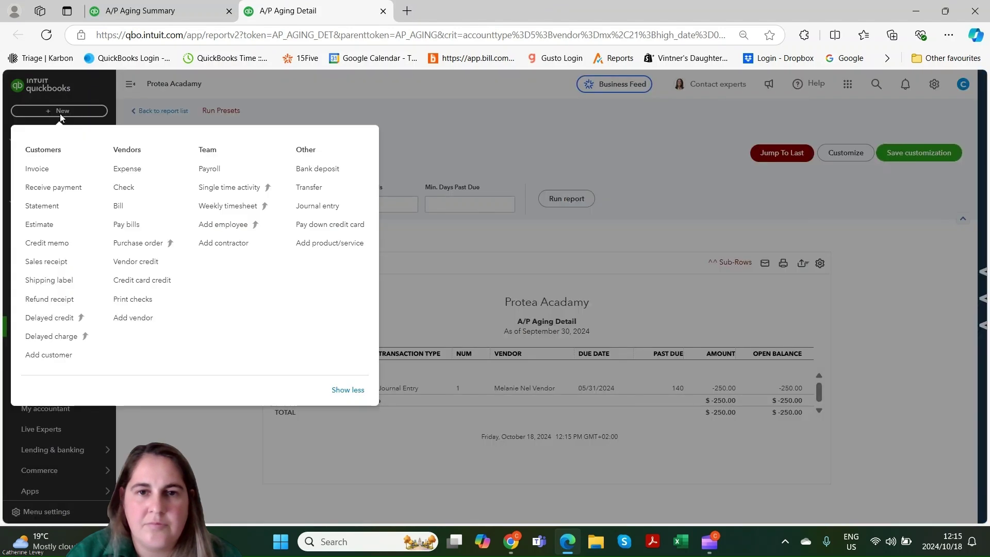
{"action": "left_click", "coordinate": [121, 206]}
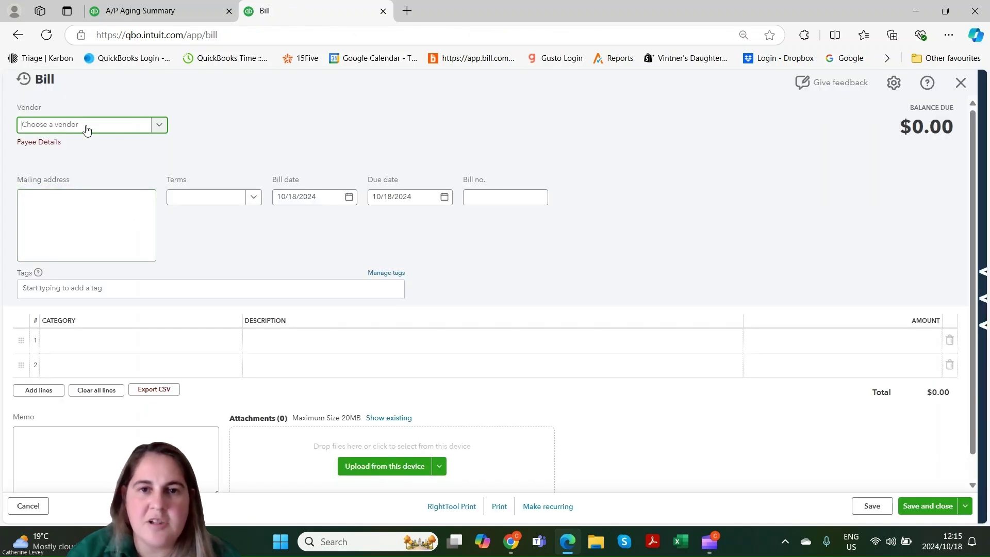
{"action": "type", "text": "mel"}
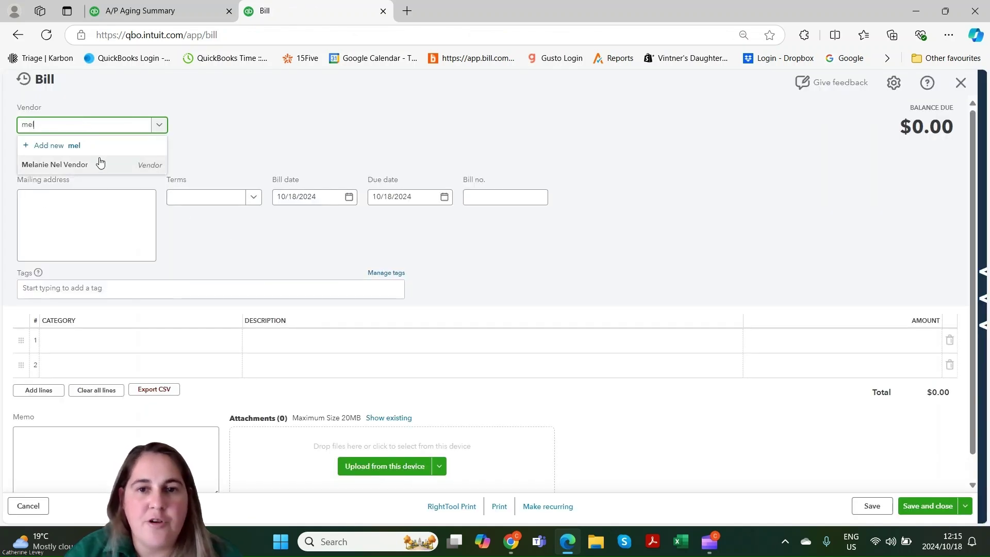
{"action": "left_click", "coordinate": [97, 163]}
{"action": "key", "text": "Tab"}
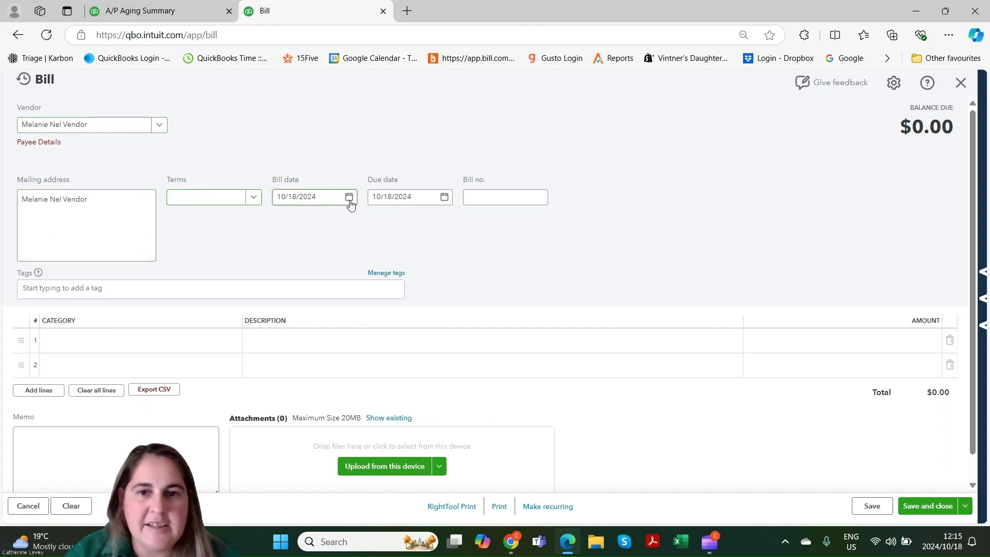
{"action": "left_click", "coordinate": [348, 196]}
{"action": "left_click", "coordinate": [303, 264]}
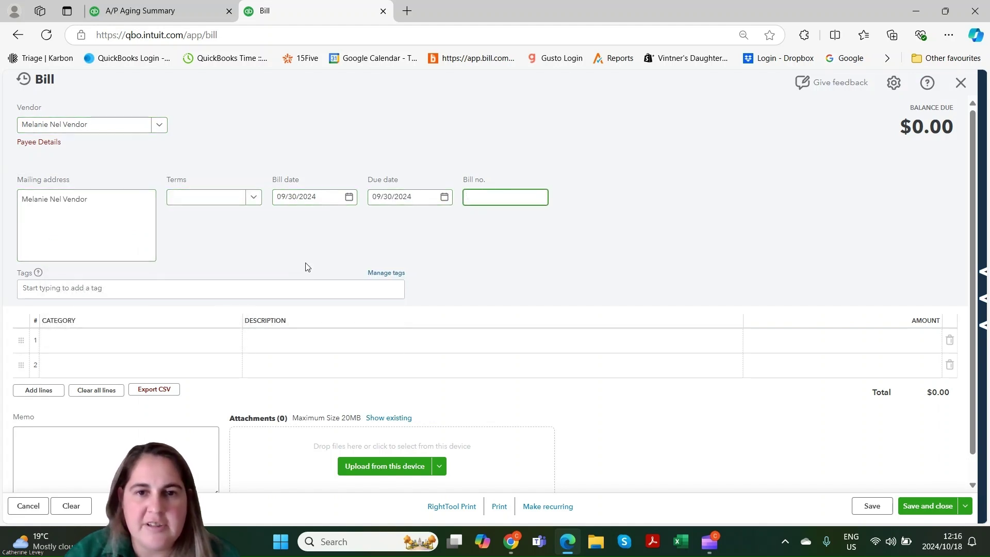
- Add a $250.00 line in the Advertising & marketing:Social media category, then save and close the bill
{"action": "key", "text": "Tab"}
{"action": "key", "text": "Tab"}
{"action": "left_click", "coordinate": [193, 349]}
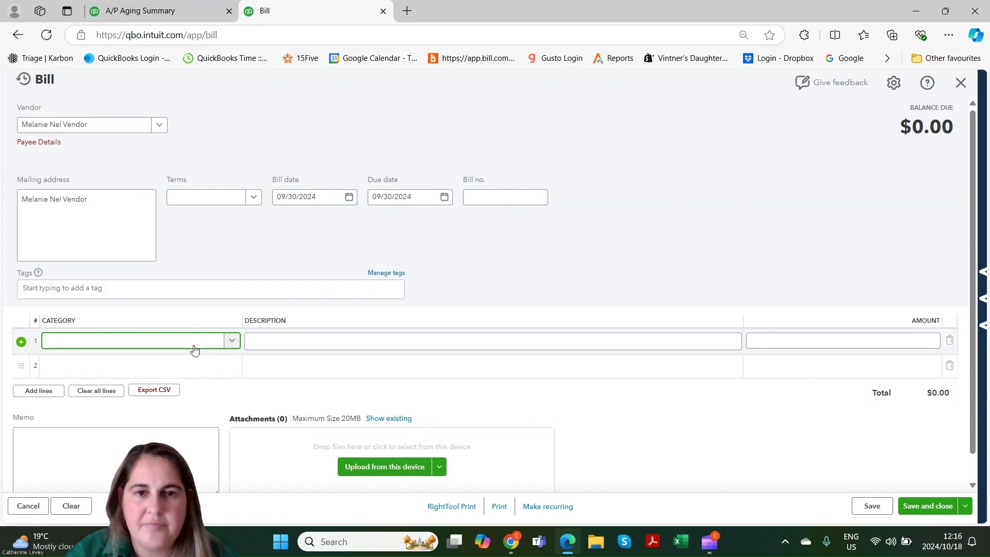
{"action": "type", "text": "ad"}
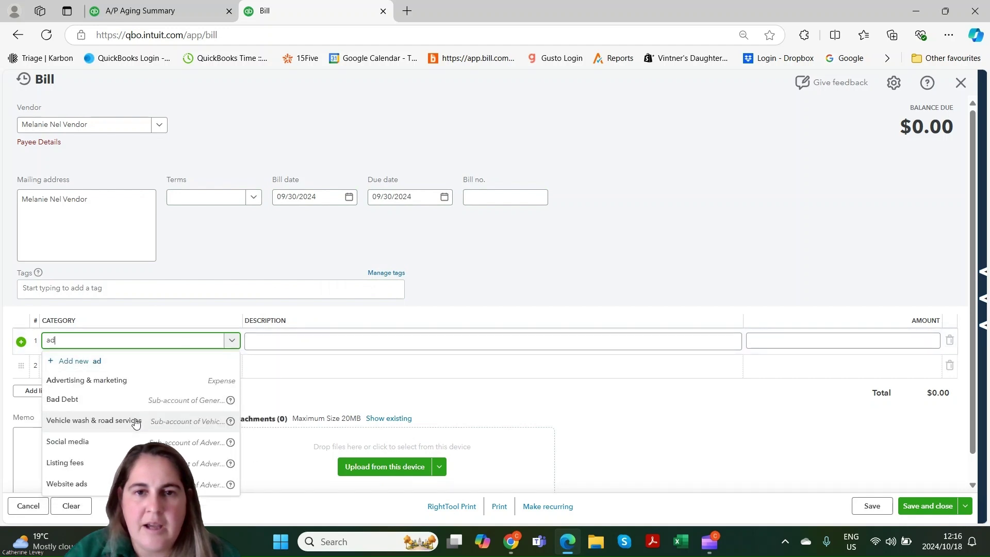
{"action": "left_click", "coordinate": [111, 443]}
{"action": "key", "text": "Tab"}
{"action": "key", "text": "Tab"}
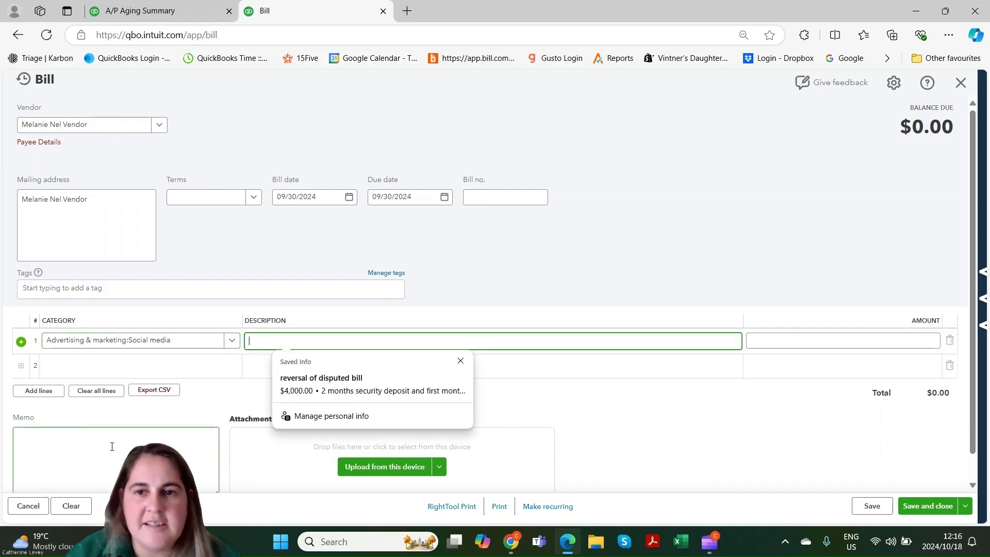
{"action": "type", "text": "250"}
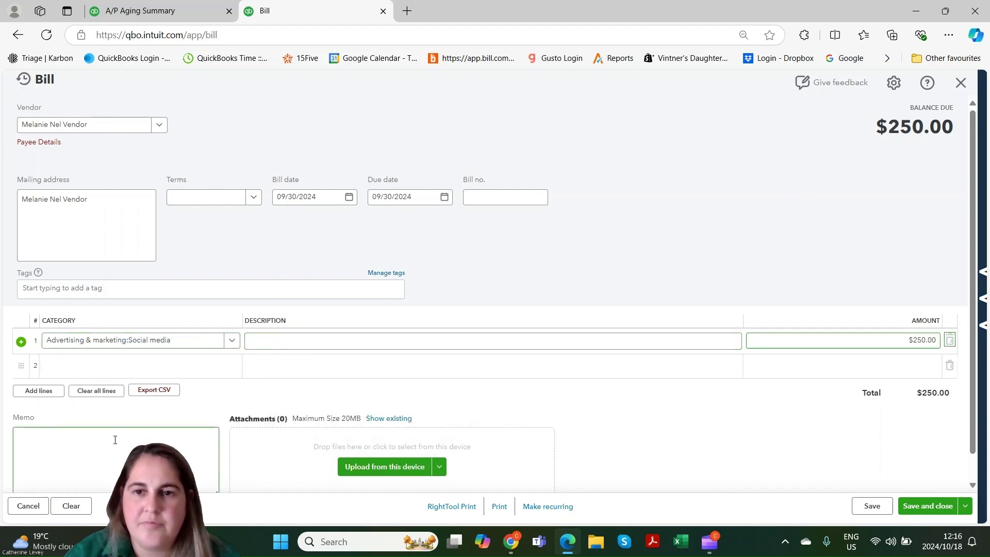
{"action": "left_click", "coordinate": [927, 506]}
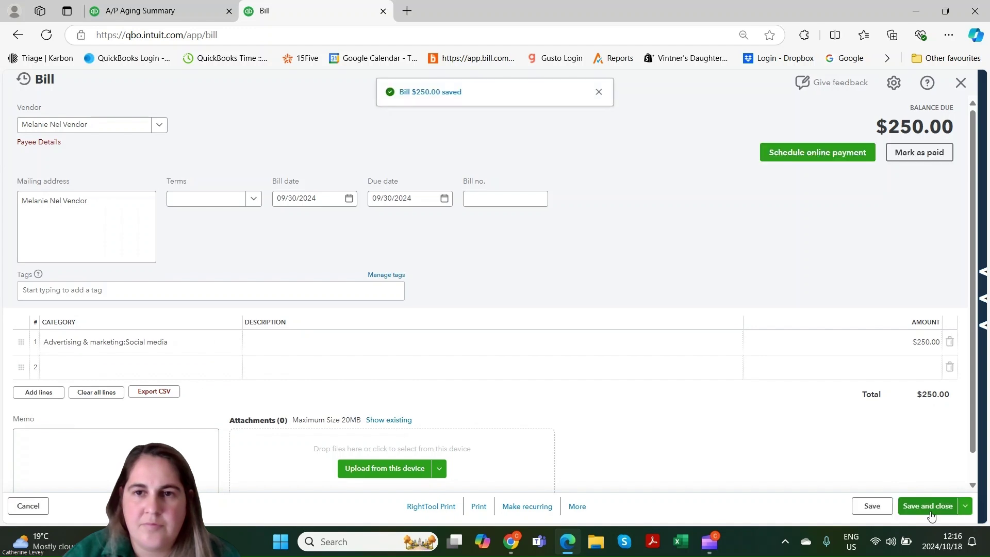
{"action": "left_click", "coordinate": [928, 506]}
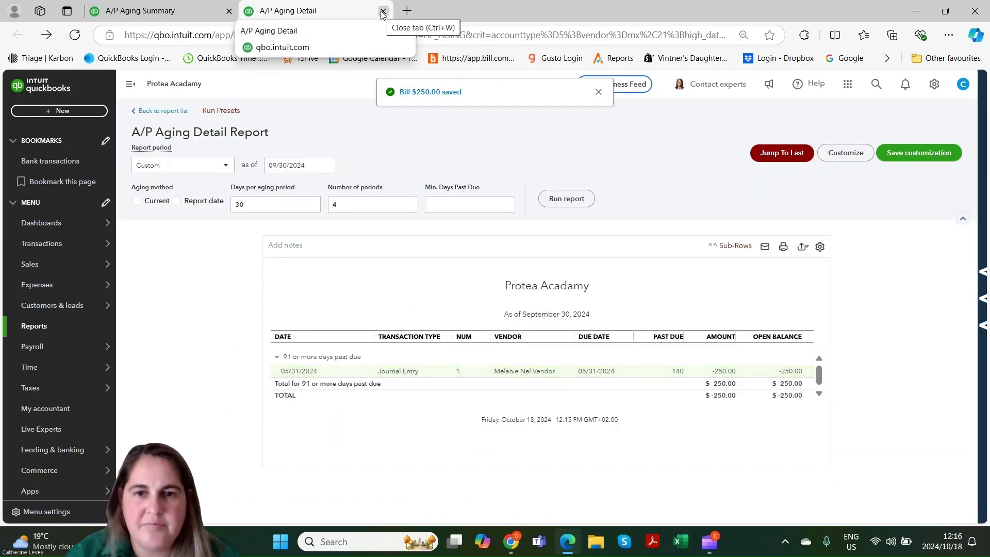
- Return to the A/P Aging Summary and reload it to include the new bill
{"action": "left_click", "coordinate": [383, 11]}
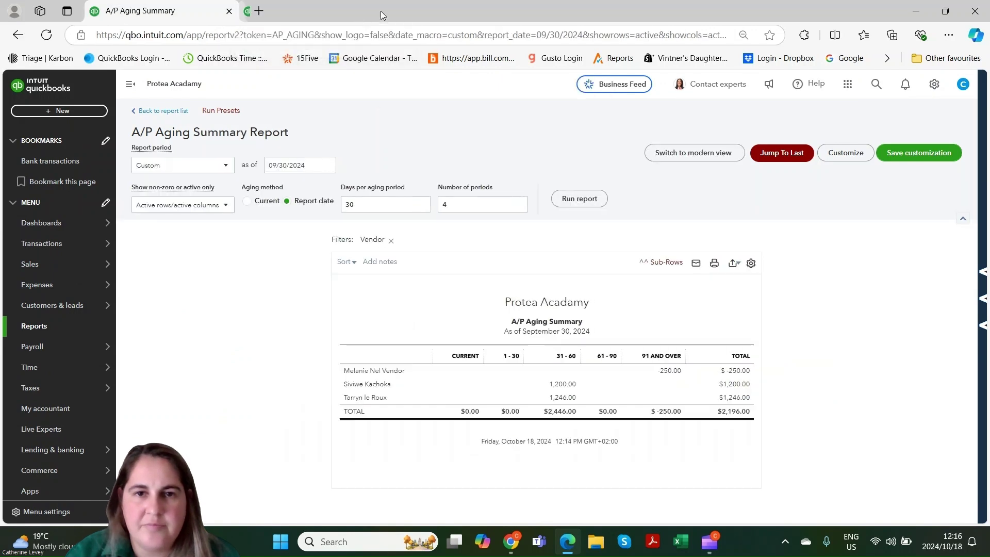
{"action": "left_click", "coordinate": [46, 35]}
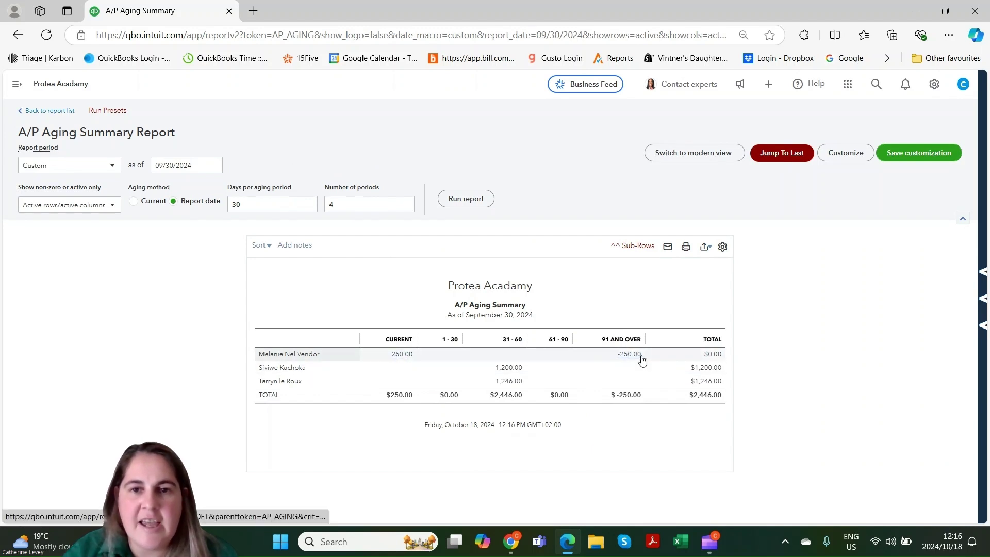
- Open the vendor's current 250.00 bill through the aging details and mark it as paid
{"action": "left_click", "coordinate": [401, 355]}
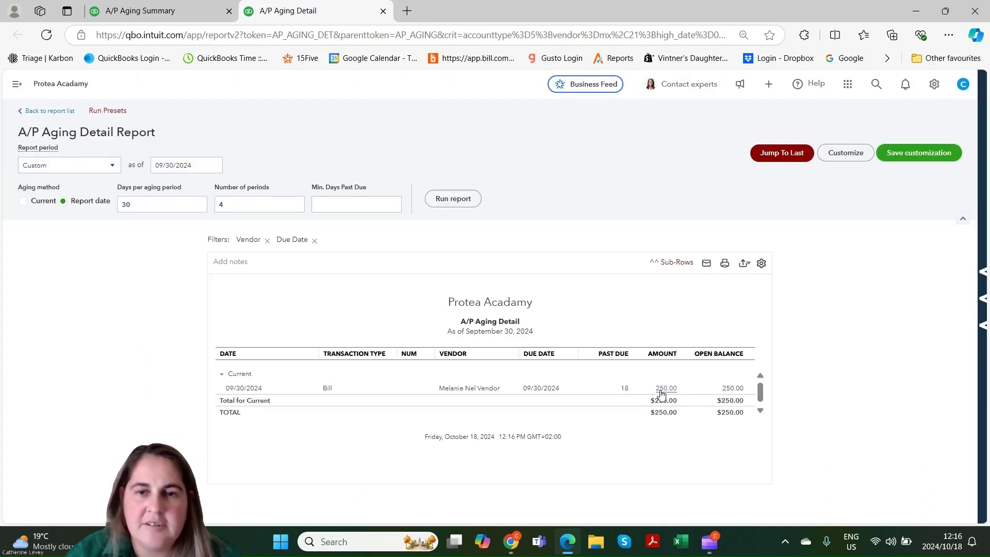
{"action": "left_click", "coordinate": [466, 388]}
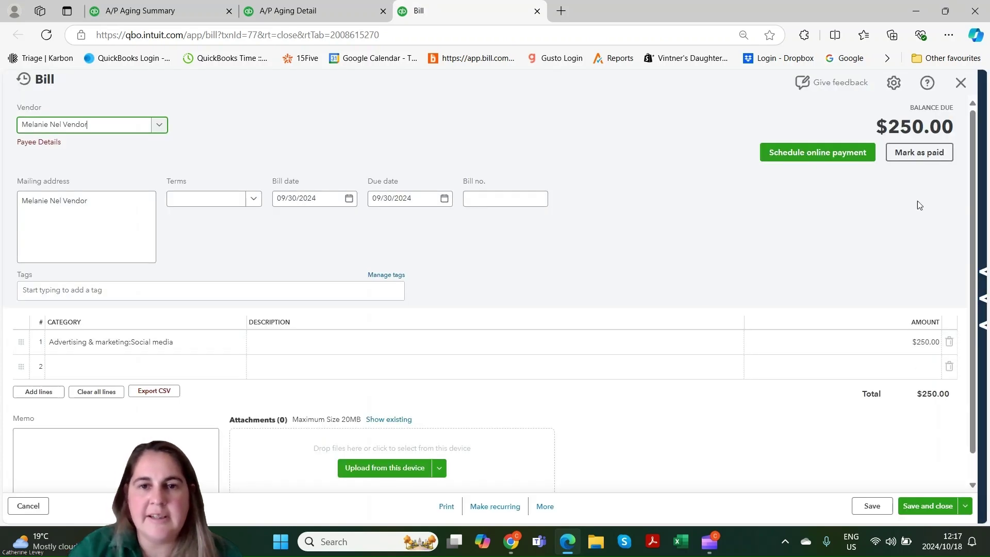
{"action": "left_click", "coordinate": [937, 158]}
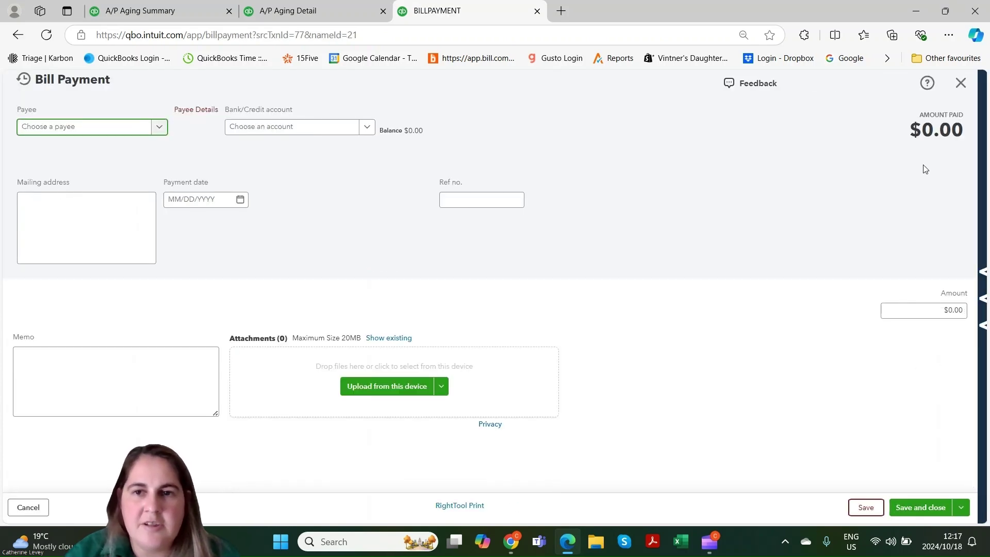
- Review the bill, journal entry credit, payment amount and bank account on the bill payment, then save and close it
{"action": "mouse_move", "coordinate": [974, 232]}
{"action": "left_mouse_down"}
{"action": "mouse_move", "coordinate": [969, 224]}
{"action": "mouse_move", "coordinate": [967, 305]}
{"action": "left_mouse_up"}
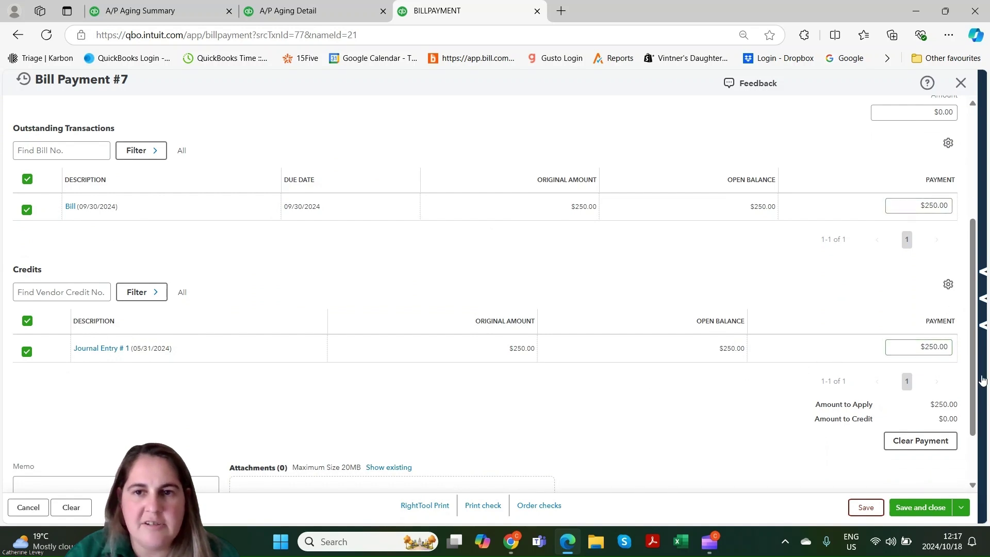
{"action": "left_click_drag", "start_coordinate": [973, 373], "coordinate": [974, 264]}
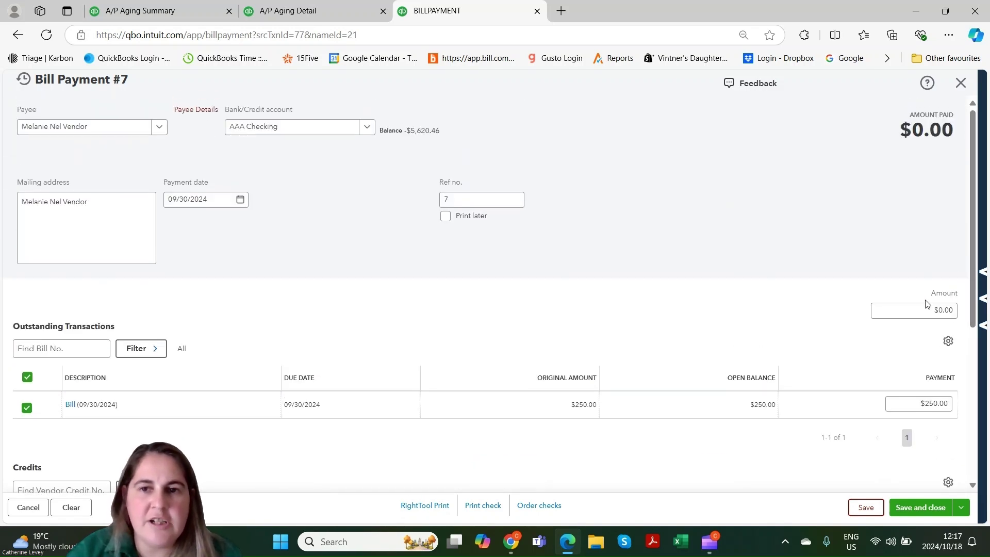
{"action": "left_click", "coordinate": [941, 310]}
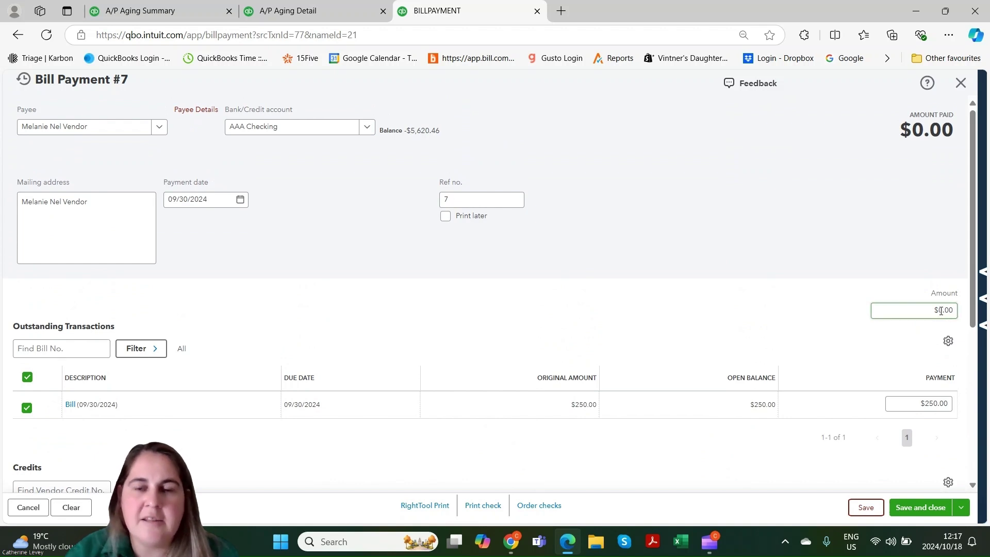
{"action": "left_click", "coordinate": [248, 130]}
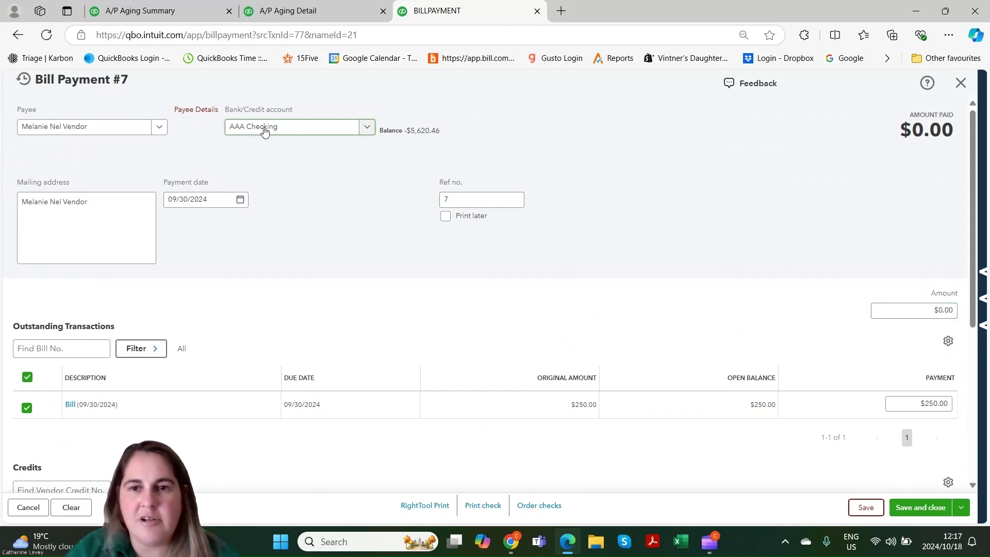
{"action": "left_click", "coordinate": [872, 311]}
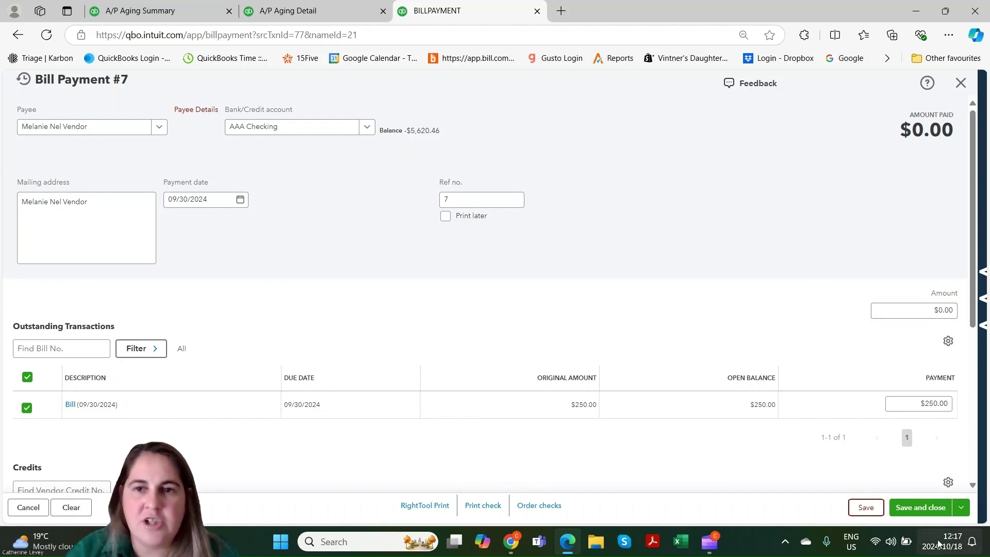
{"action": "left_click", "coordinate": [923, 507]}
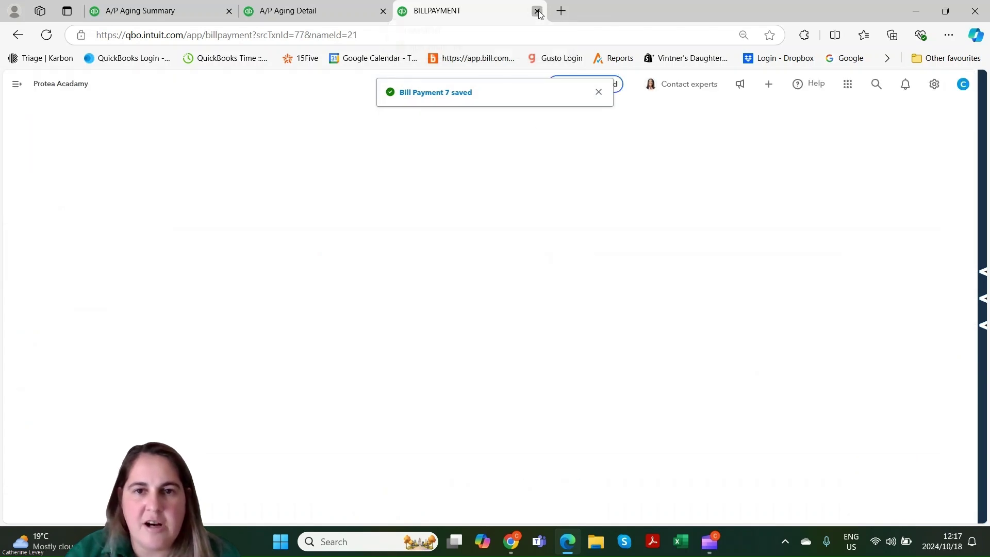
- Close the bill payment and A/P Aging Detail pages, then rerun the A/P Aging Summary
{"action": "left_click", "coordinate": [537, 11]}
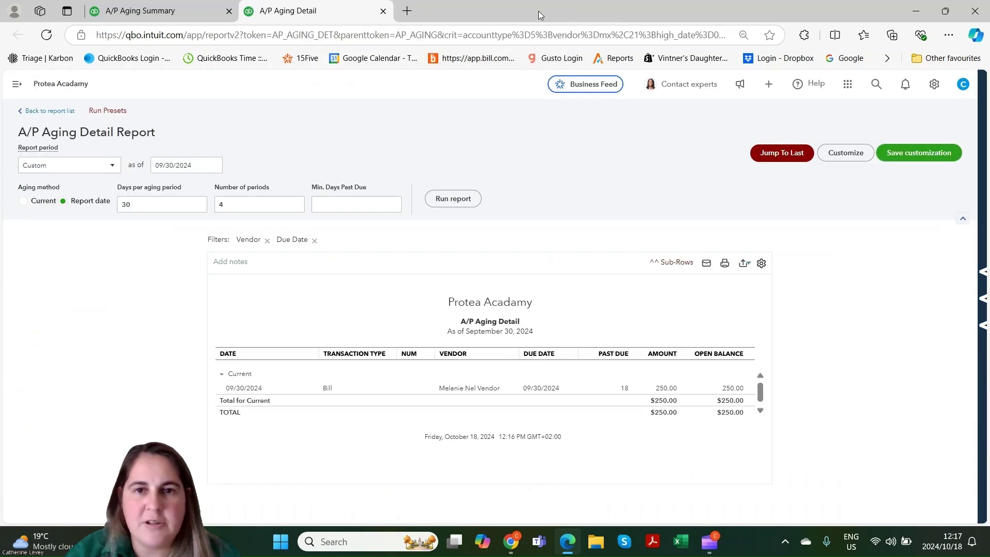
{"action": "left_click", "coordinate": [383, 11]}
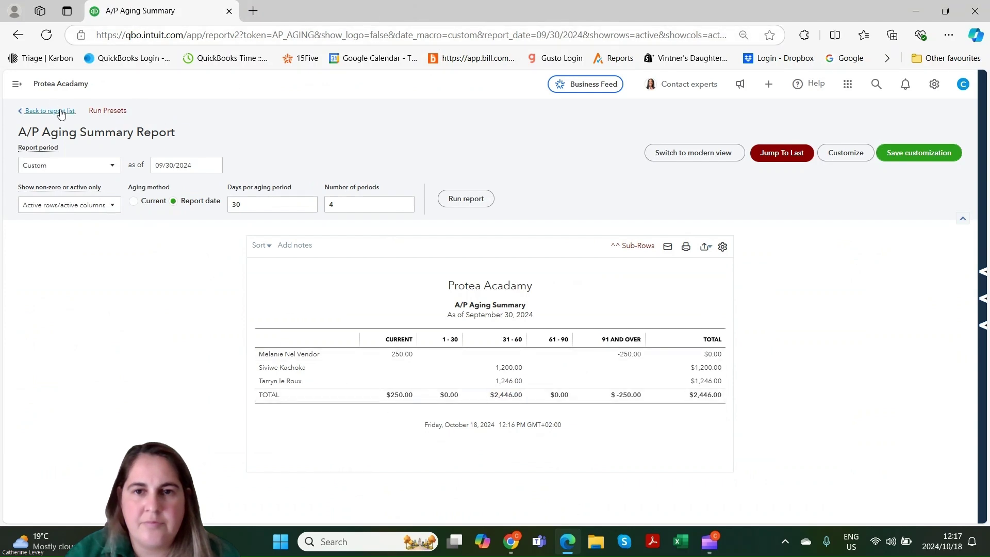
{"action": "left_click", "coordinate": [479, 205]}
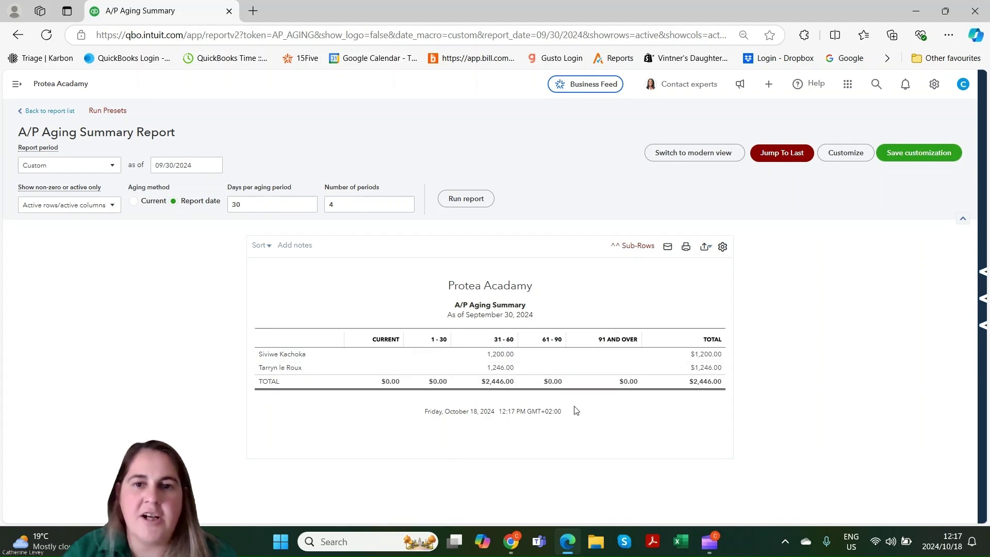
- Look at the report's notes box and the editable company name and report title
{"action": "left_click", "coordinate": [289, 245]}
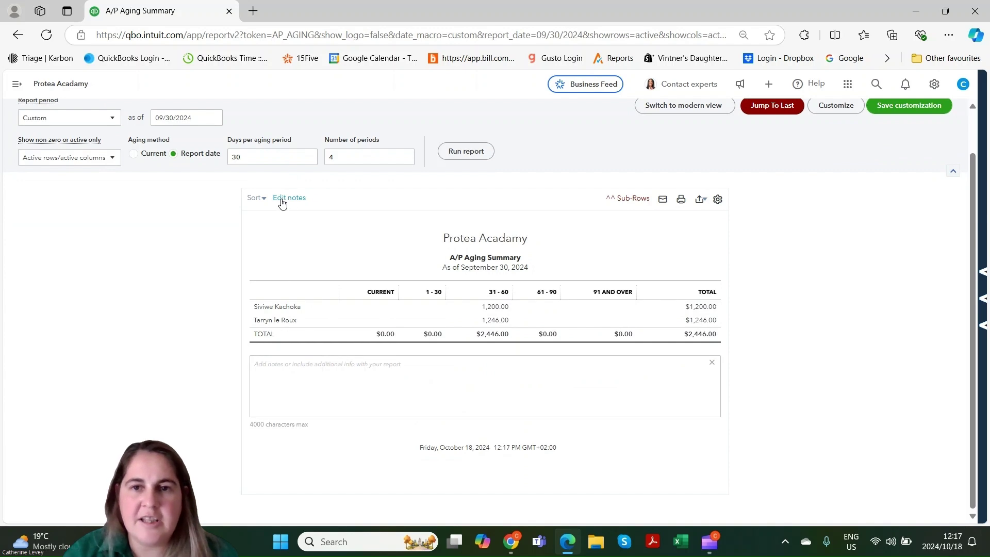
{"action": "left_click", "coordinate": [712, 363]}
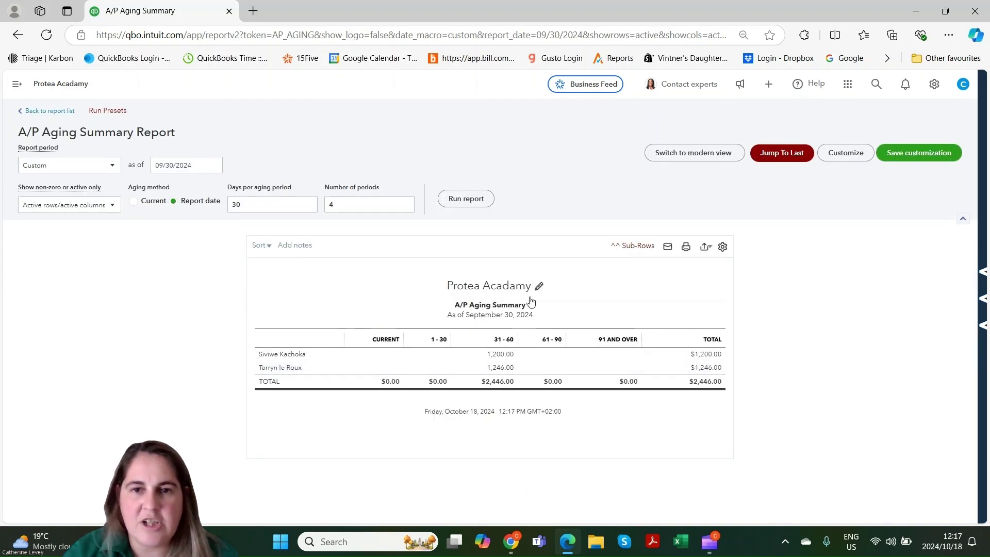
{"action": "left_click", "coordinate": [539, 286]}
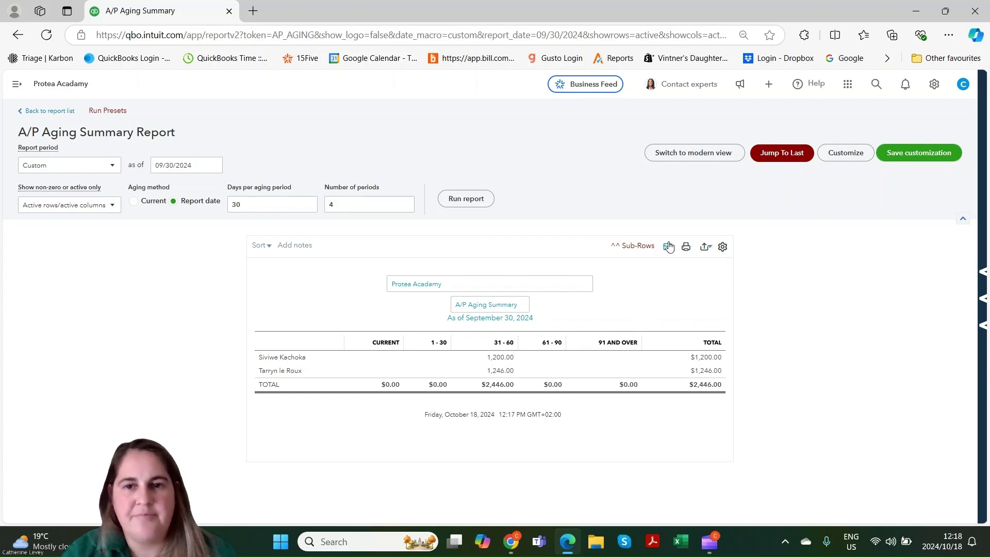
- Add the A/P Aging Summary to the existing Monthly Financial Package management report
{"action": "left_click", "coordinate": [705, 248]}
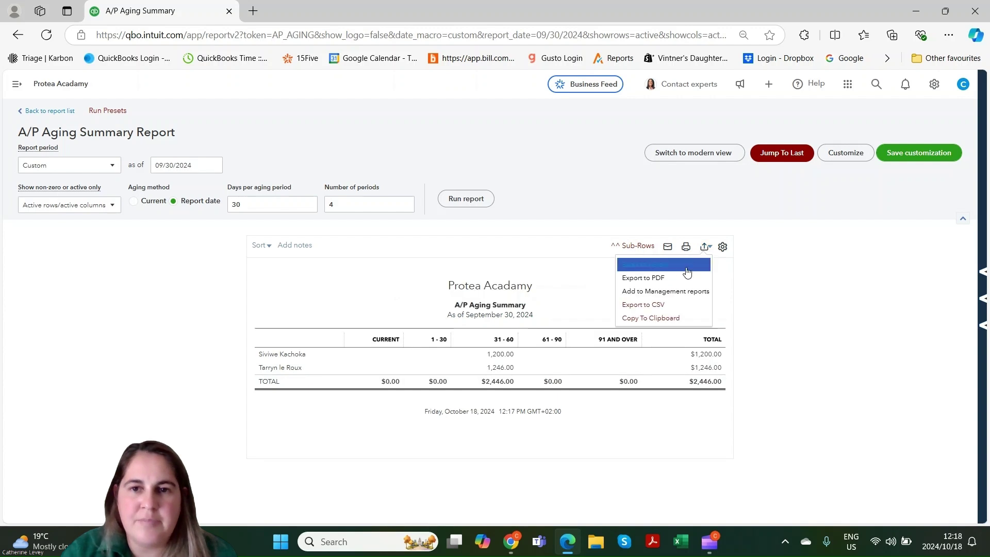
{"action": "left_click", "coordinate": [656, 296]}
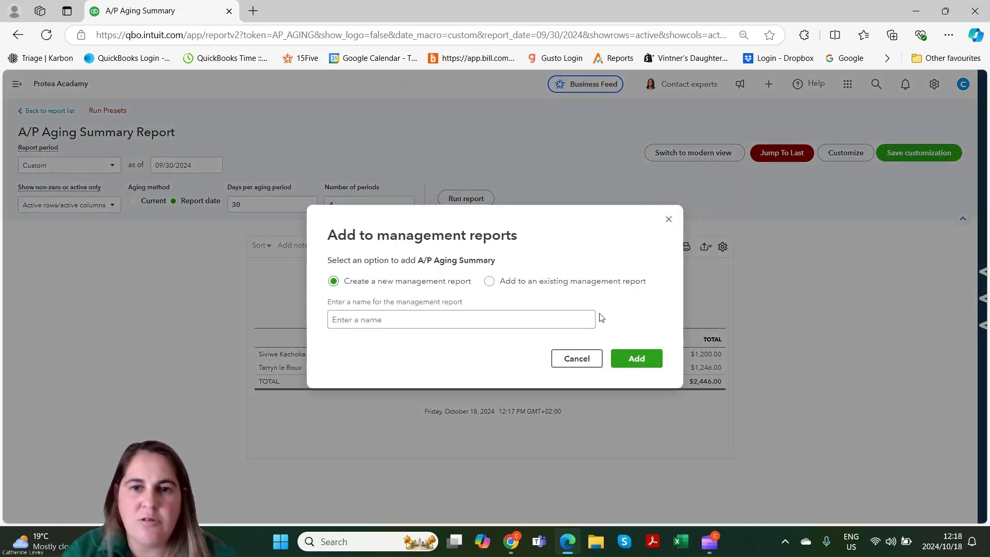
{"action": "left_click", "coordinate": [517, 285]}
{"action": "left_click", "coordinate": [431, 319]}
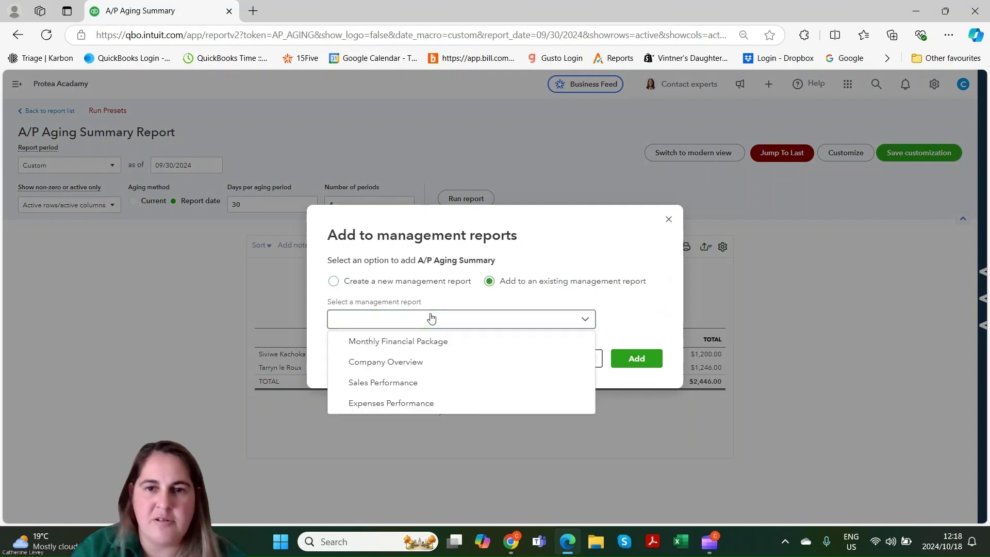
{"action": "left_click", "coordinate": [426, 341]}
{"action": "left_click", "coordinate": [634, 363]}
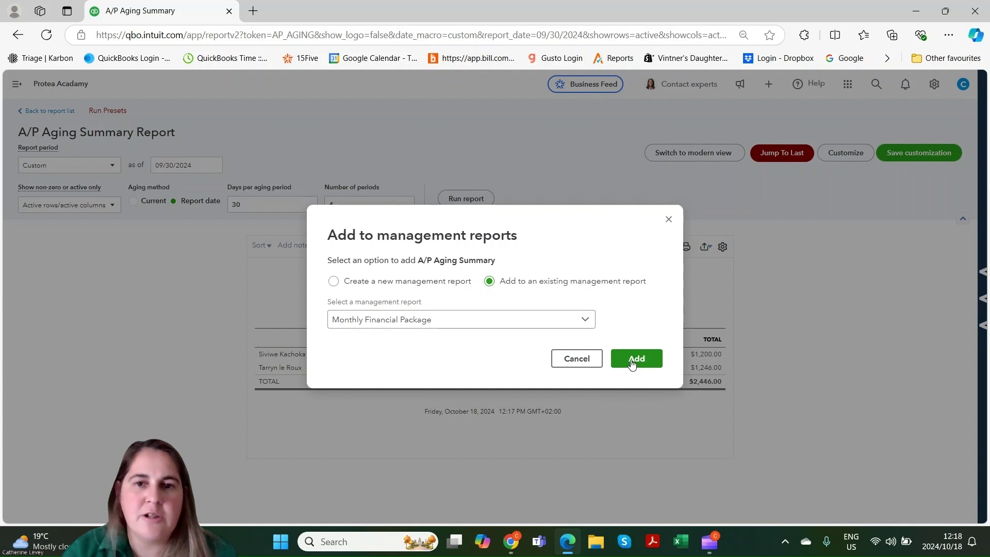
{"action": "left_click", "coordinate": [633, 364]}
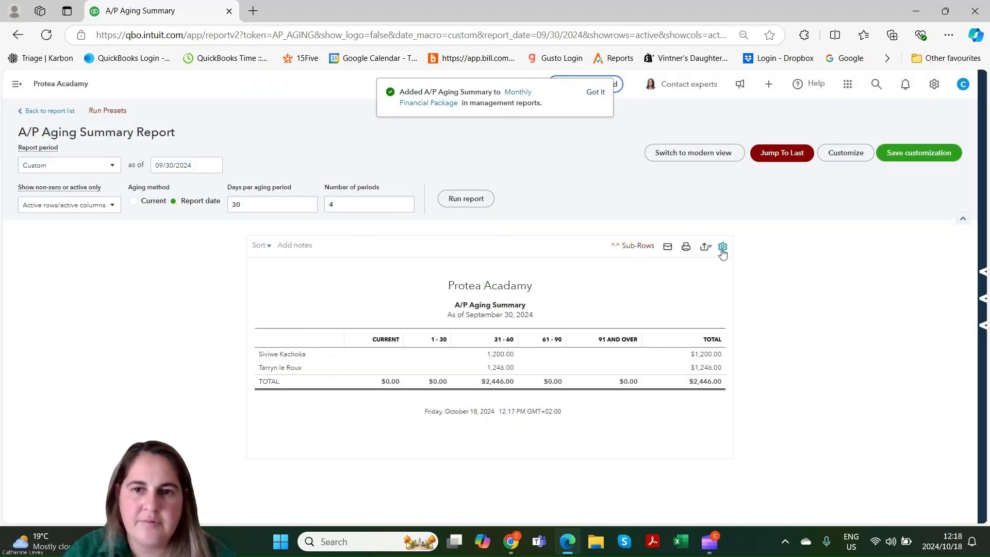
- Look through the report's export options and its display density setting
{"action": "left_click", "coordinate": [705, 248]}
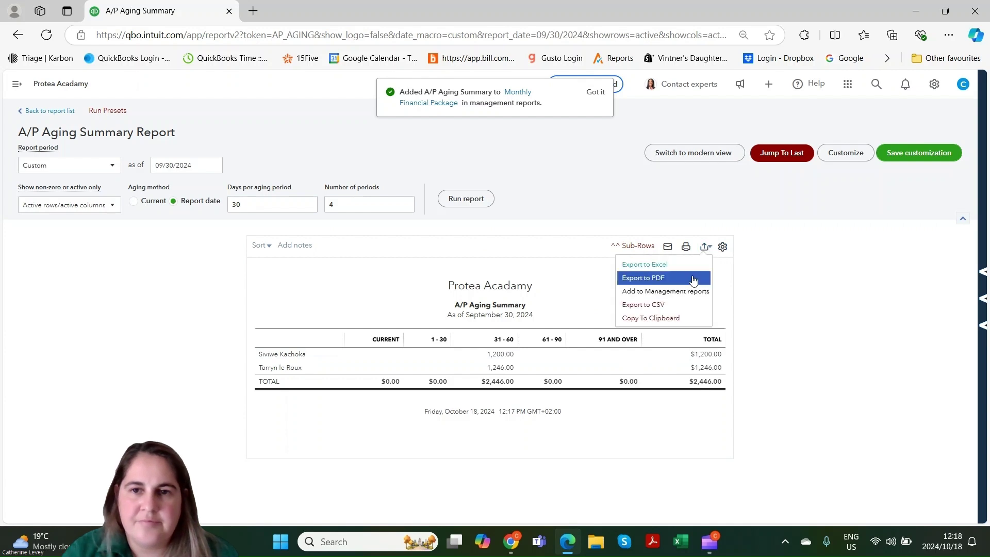
{"action": "left_click", "coordinate": [724, 248]}
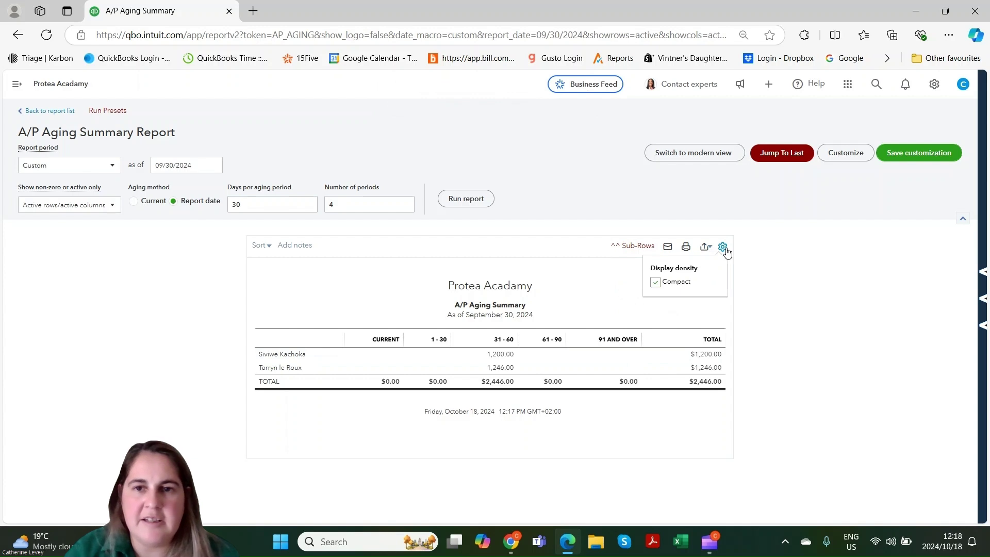
{"action": "left_click", "coordinate": [752, 250]}
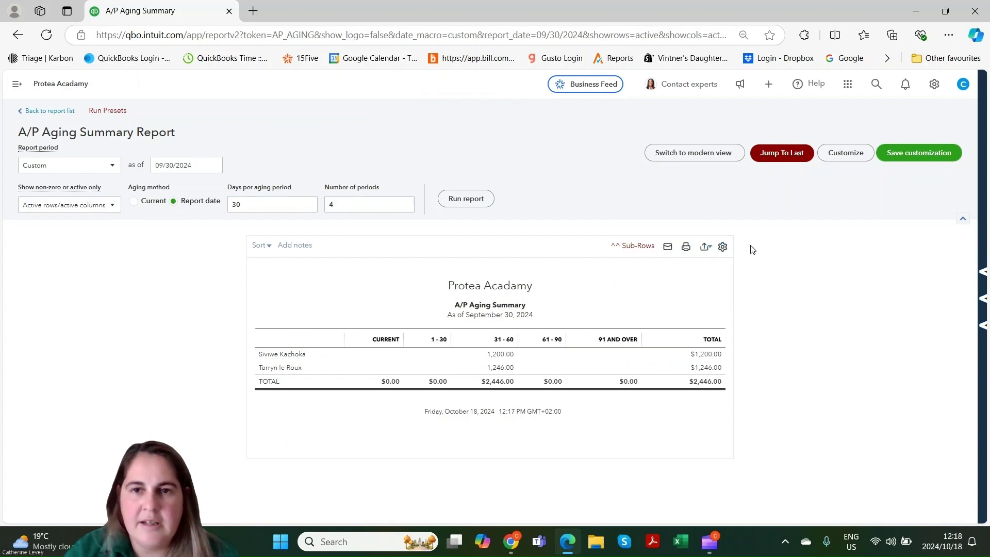
- Switch the A/P Aging Summary to the modern view and check its view options
{"action": "left_click", "coordinate": [676, 156]}
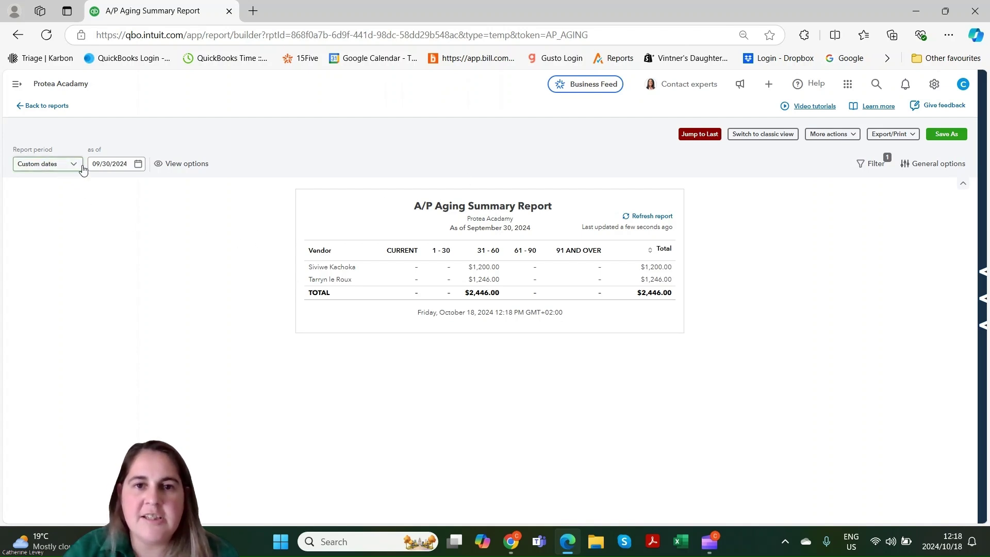
{"action": "left_click", "coordinate": [158, 168]}
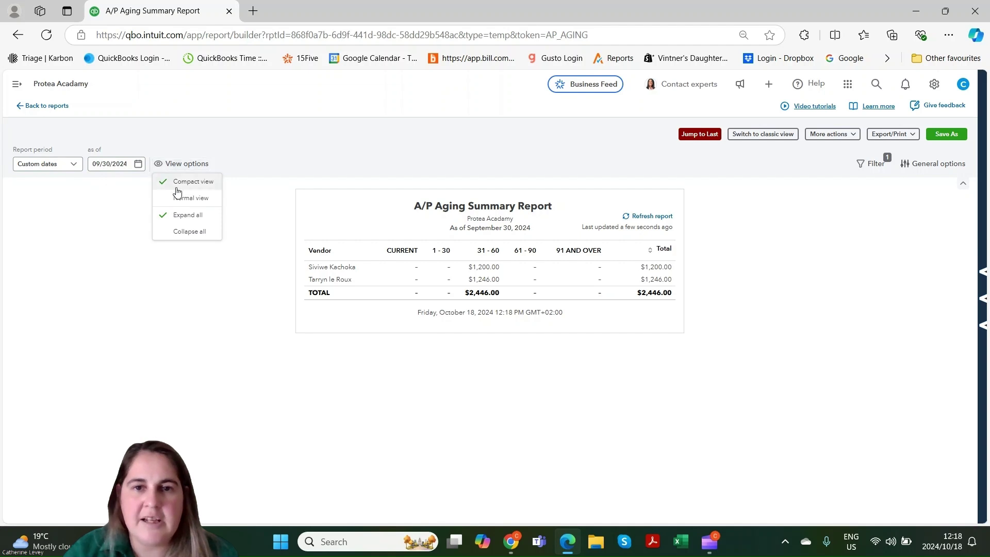
{"action": "left_click", "coordinate": [169, 165]}
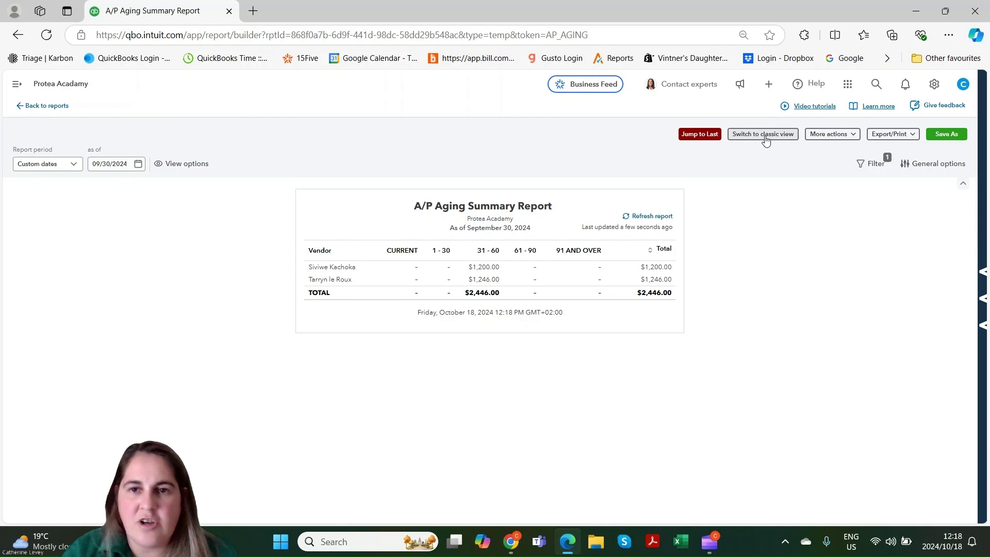
- Start a workflow that schedules and sends the A/P Aging Summary Report, and go to its recurrence settings
{"action": "left_click", "coordinate": [853, 135]}
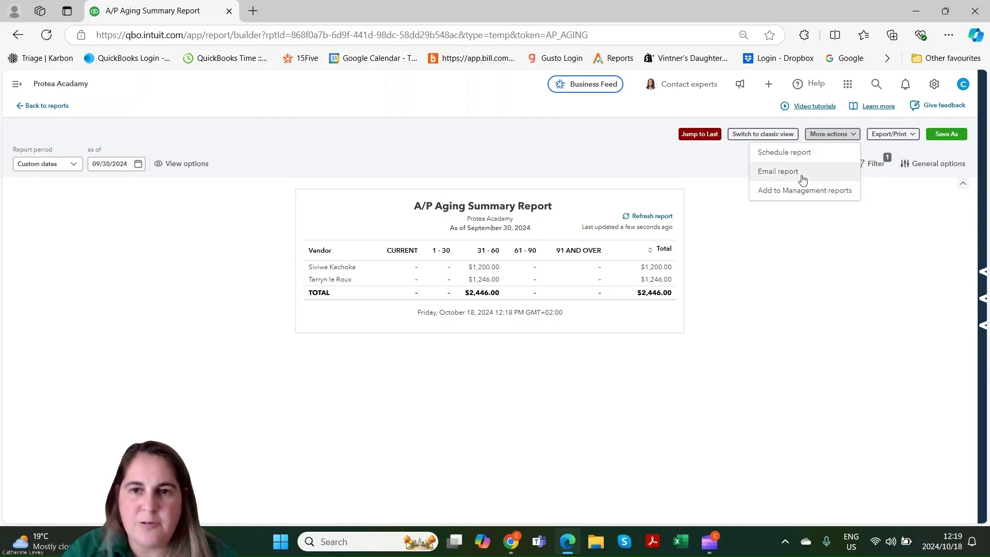
{"action": "left_click", "coordinate": [800, 157]}
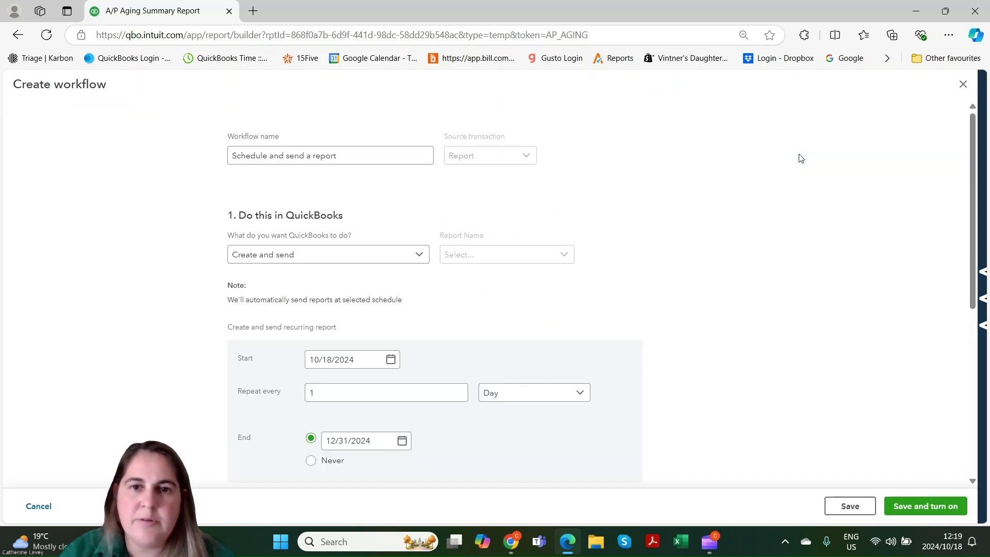
{"action": "left_click", "coordinate": [289, 156]}
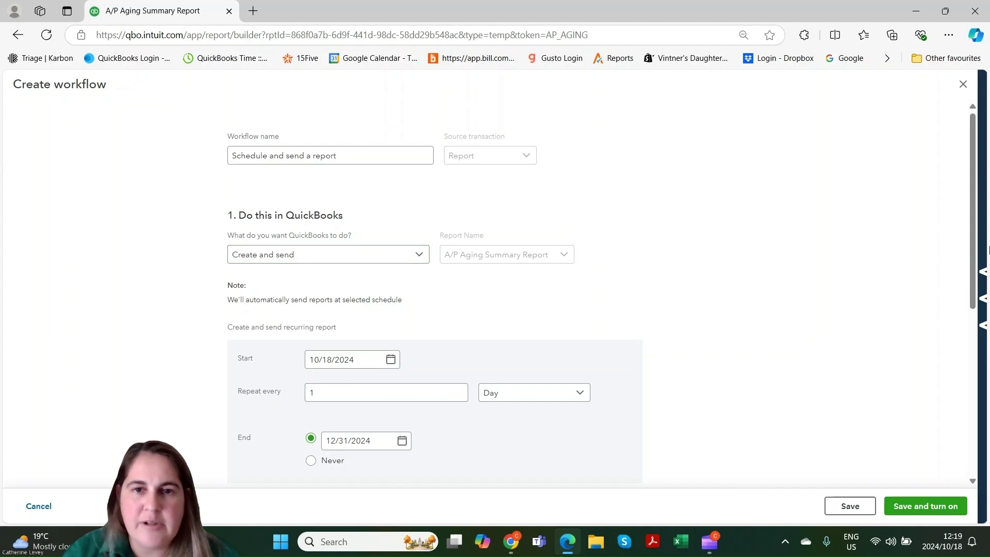
{"action": "scroll", "coordinate": [871, 279], "scroll_direction": "down", "scroll_amount": 3}
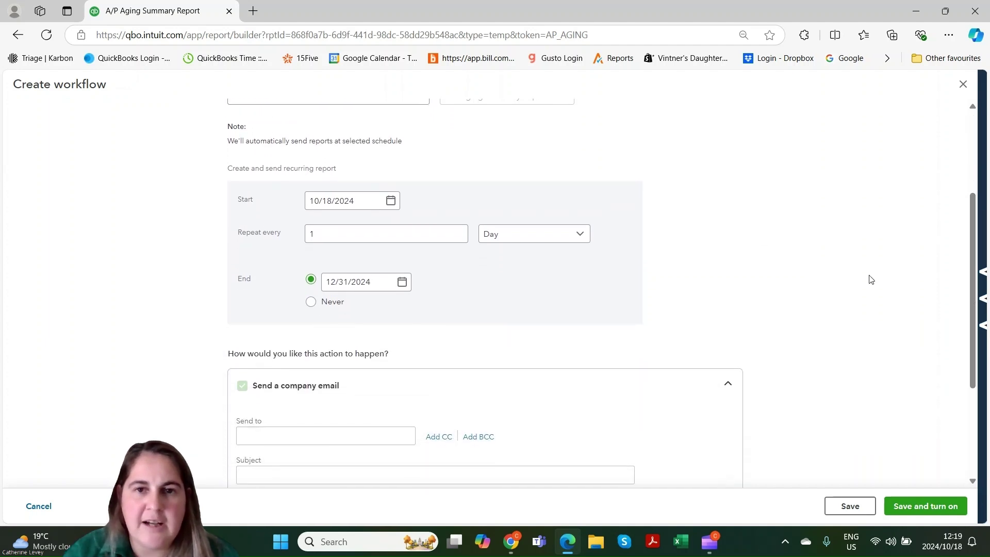
- Set the recurring report to start on 11/01/2024 and repeat every 1 month
{"action": "left_click", "coordinate": [391, 202]}
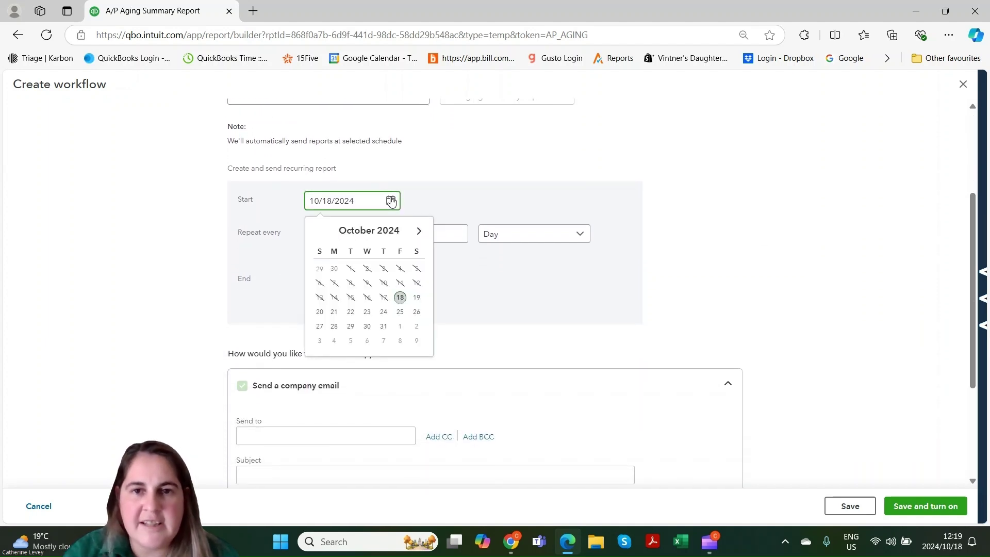
{"action": "left_click", "coordinate": [400, 327]}
{"action": "left_click", "coordinate": [317, 232]}
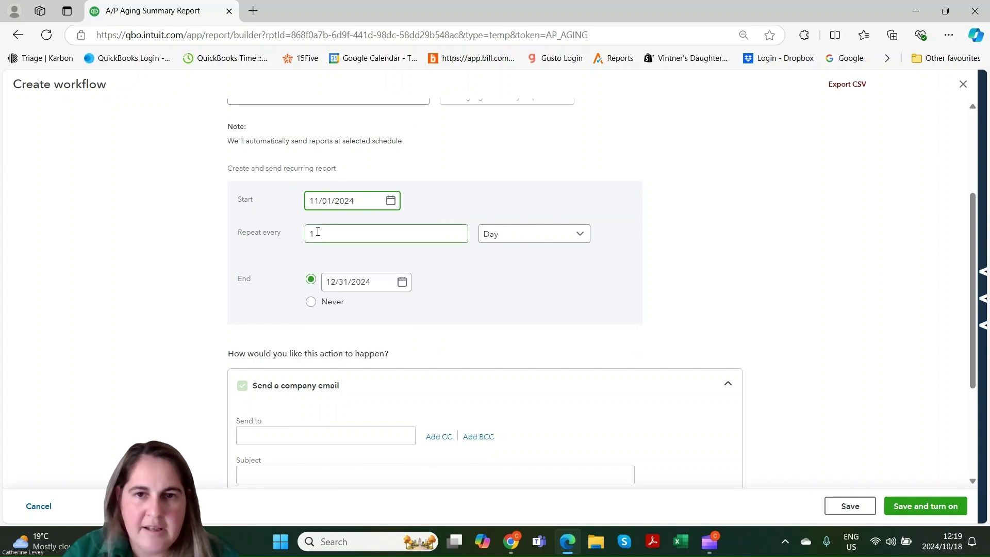
{"action": "left_click", "coordinate": [567, 234]}
{"action": "left_click", "coordinate": [532, 303]}
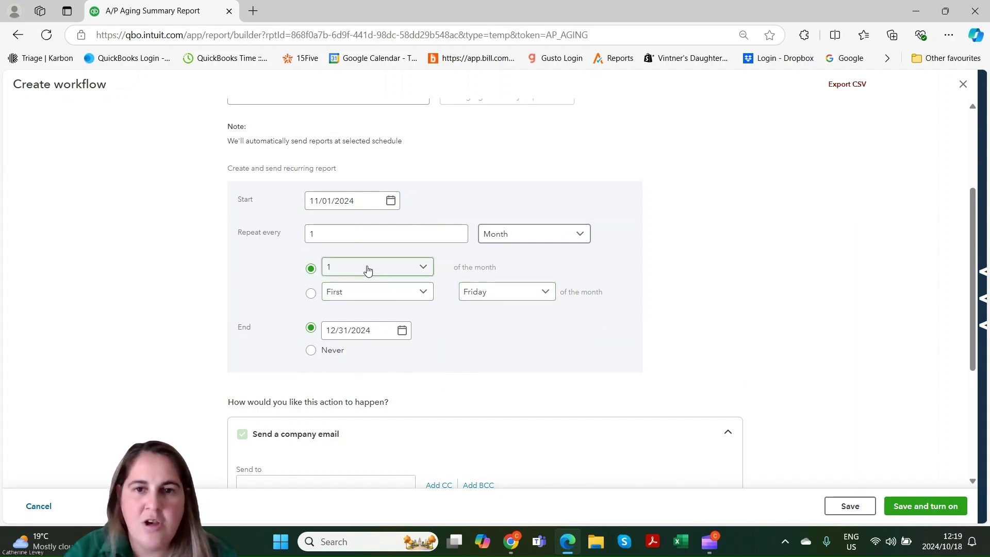
- Set the end date of the recurring A/P Aging Summary report to 12/31/2025
{"action": "left_click", "coordinate": [402, 330]}
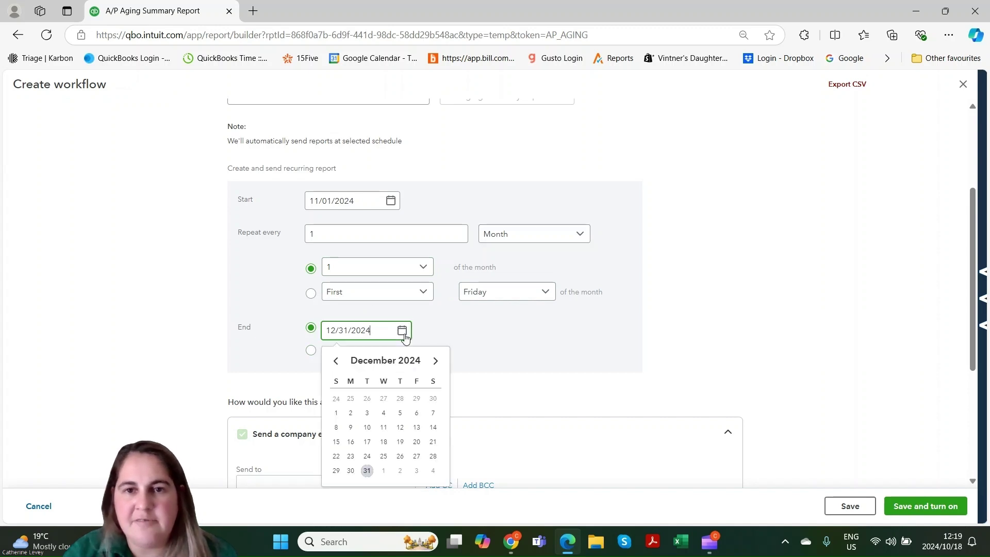
{"action": "left_click", "coordinate": [435, 361]}
{"action": "left_click", "coordinate": [435, 361]}
{"action": "left_click", "coordinate": [435, 361]}
{"action": "left_click", "coordinate": [435, 361]}
{"action": "left_click", "coordinate": [435, 361]}
{"action": "left_click", "coordinate": [436, 361]}
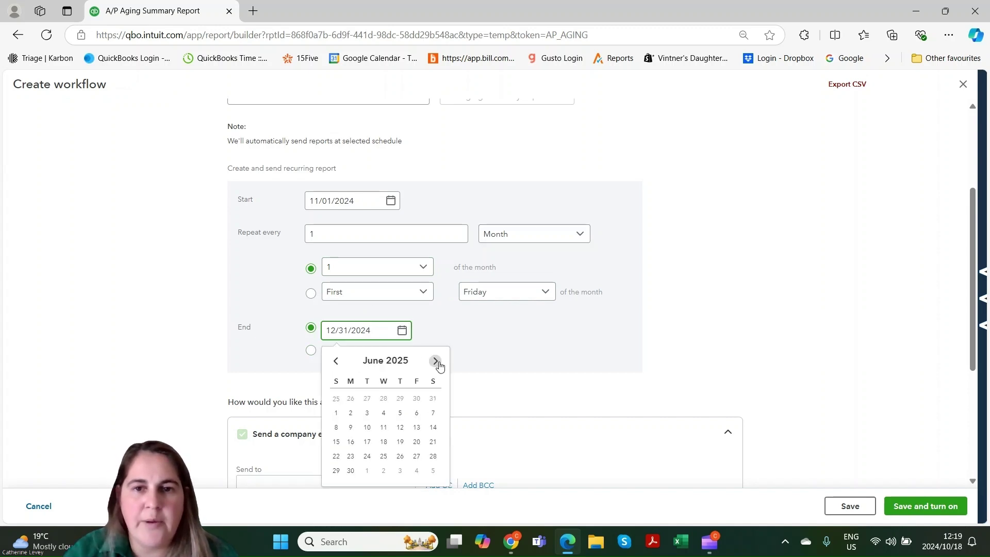
{"action": "left_click", "coordinate": [435, 361]}
{"action": "left_click", "coordinate": [436, 361]}
{"action": "left_click", "coordinate": [435, 361]}
{"action": "left_click", "coordinate": [436, 361]}
{"action": "left_click", "coordinate": [436, 361]}
{"action": "left_click", "coordinate": [435, 361]}
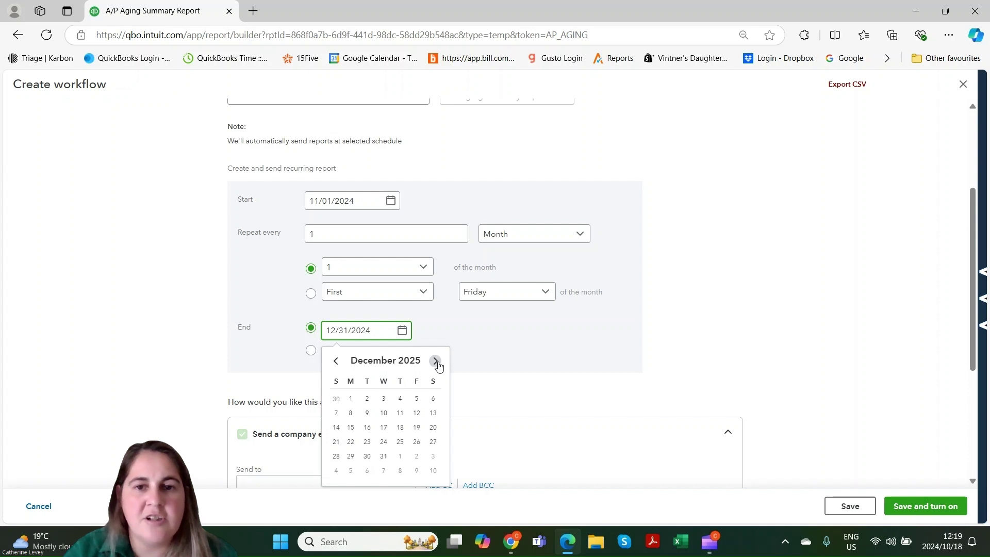
{"action": "left_click", "coordinate": [384, 457]}
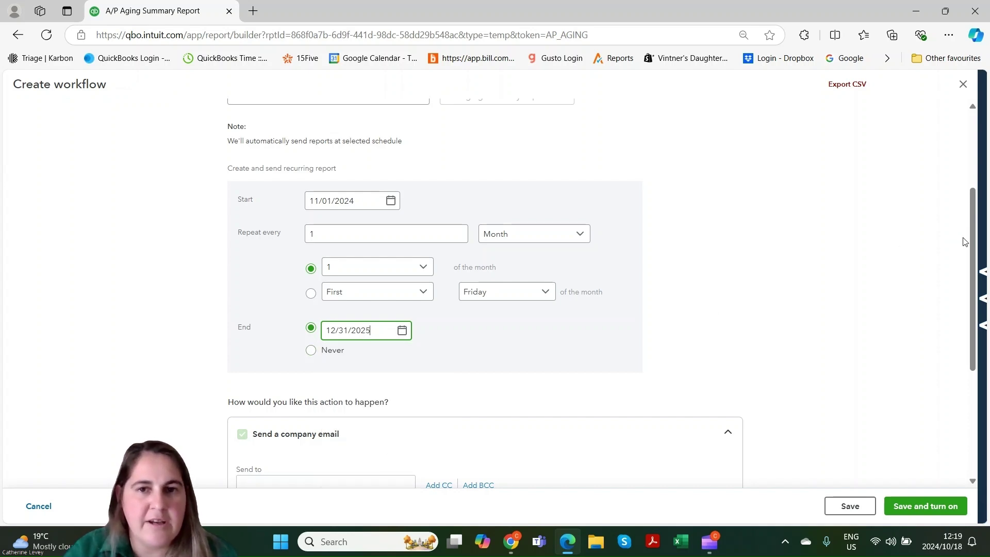
- Review the workflow's company email settings, then close the workflow and discard its changes
{"action": "scroll", "coordinate": [964, 242], "scroll_direction": "down", "scroll_amount": 4}
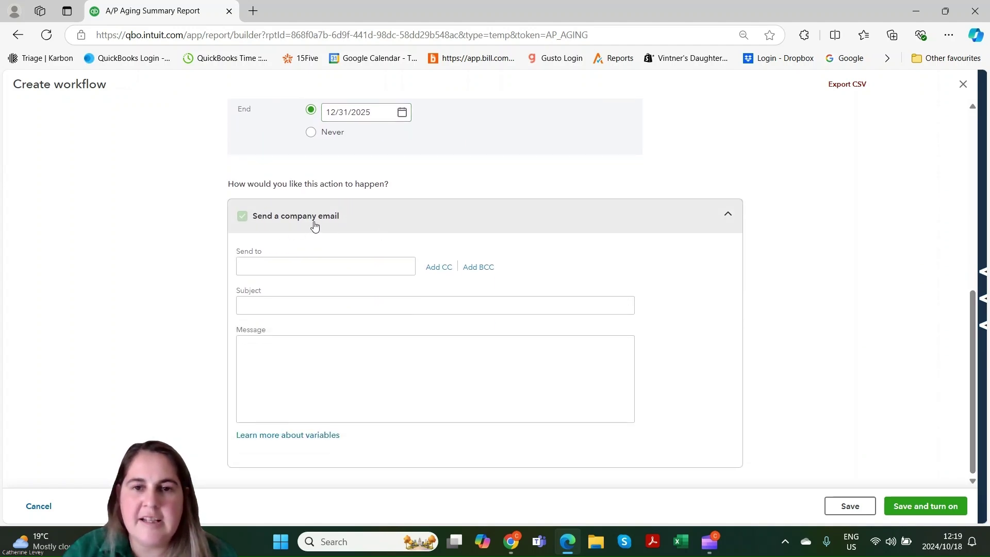
{"action": "left_click", "coordinate": [312, 268]}
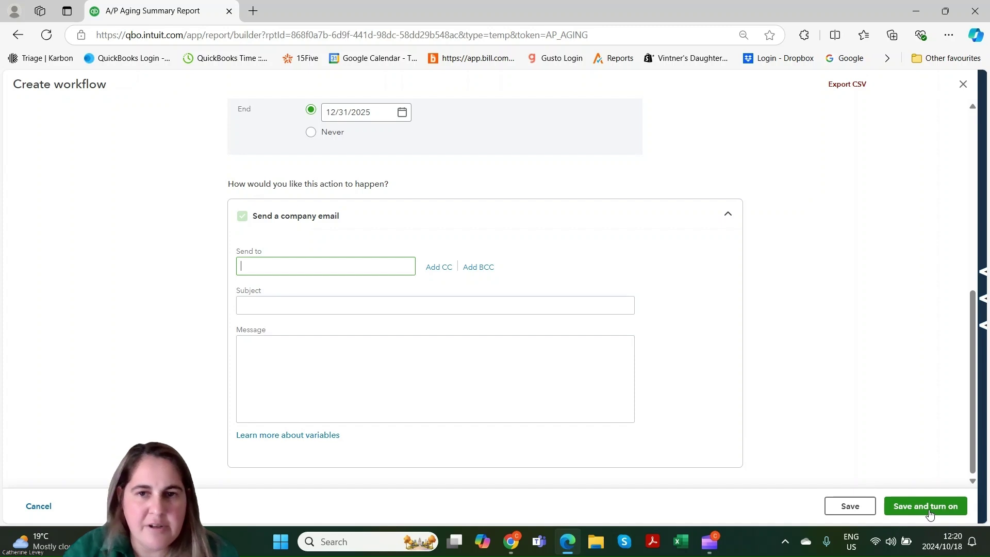
{"action": "left_click_drag", "start_coordinate": [968, 471], "coordinate": [967, 158]}
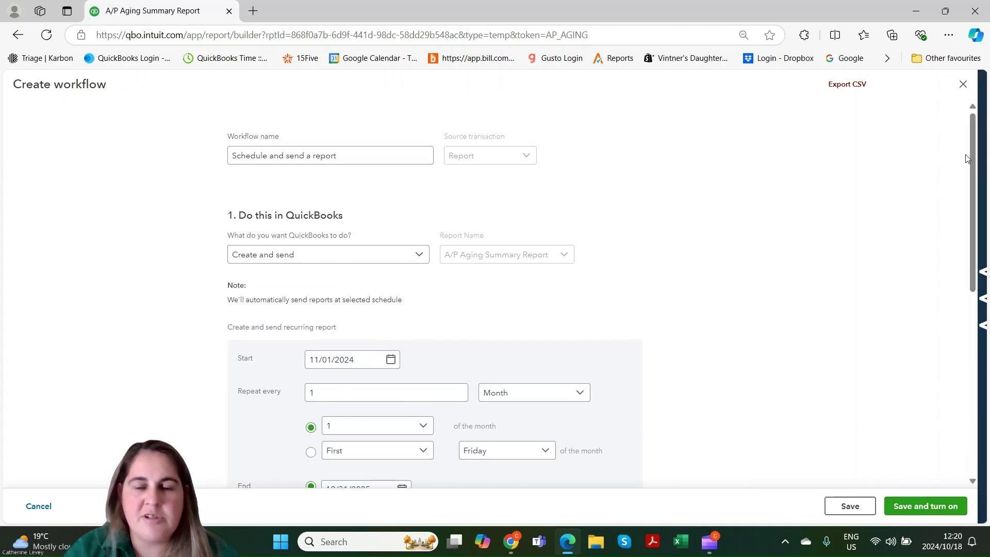
{"action": "left_click", "coordinate": [963, 85]}
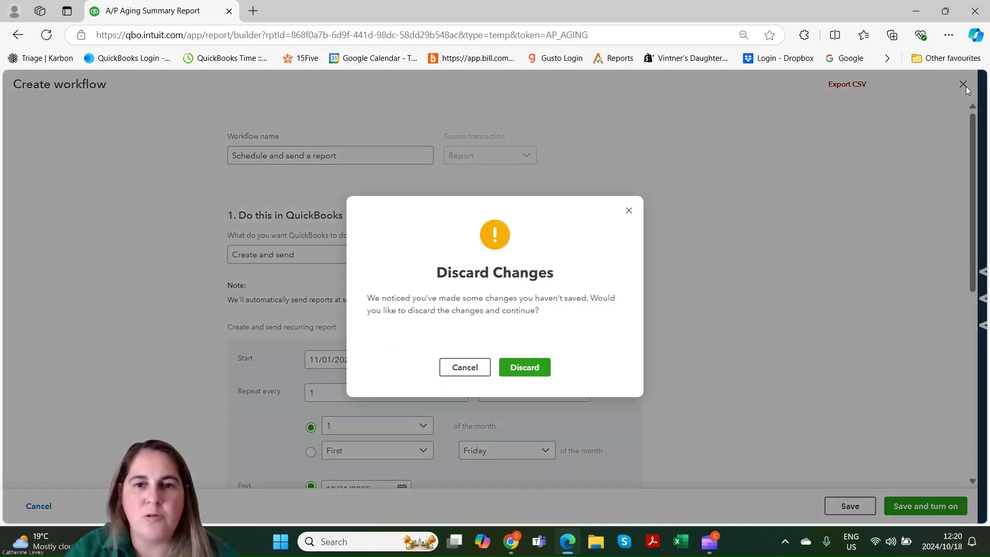
{"action": "left_click", "coordinate": [524, 368]}
- Review the email form for sending the A/P Aging Summary Report, cancel it, and check the export and print options
{"action": "left_click", "coordinate": [831, 133]}
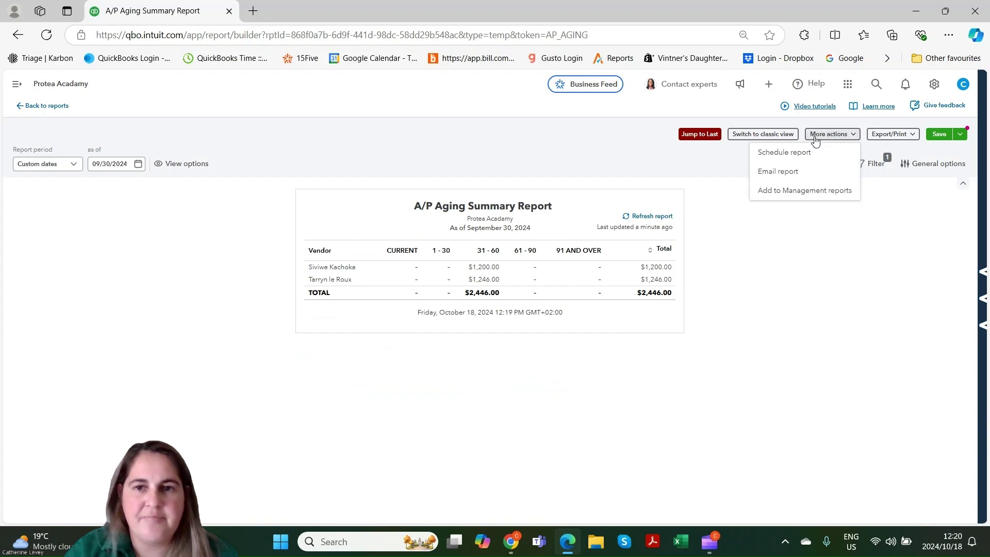
{"action": "left_click", "coordinate": [778, 172]}
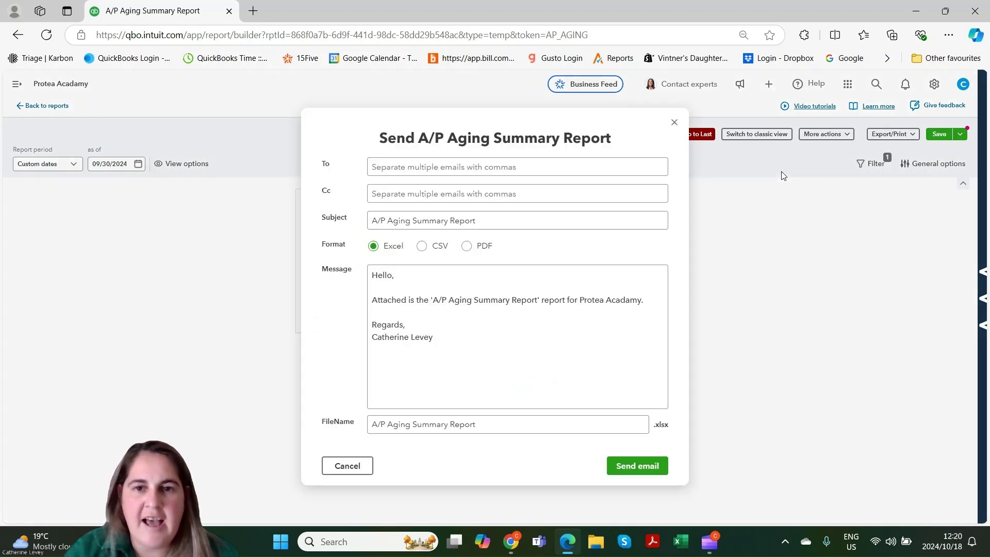
{"action": "left_click", "coordinate": [371, 169]}
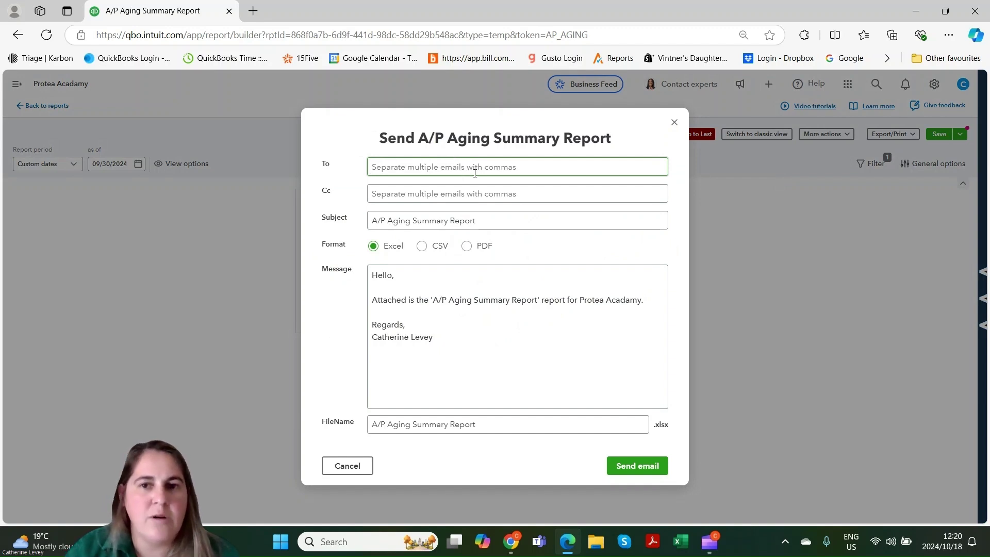
{"action": "left_click", "coordinate": [475, 193]}
{"action": "left_click", "coordinate": [480, 220]}
{"action": "left_click", "coordinate": [423, 327]}
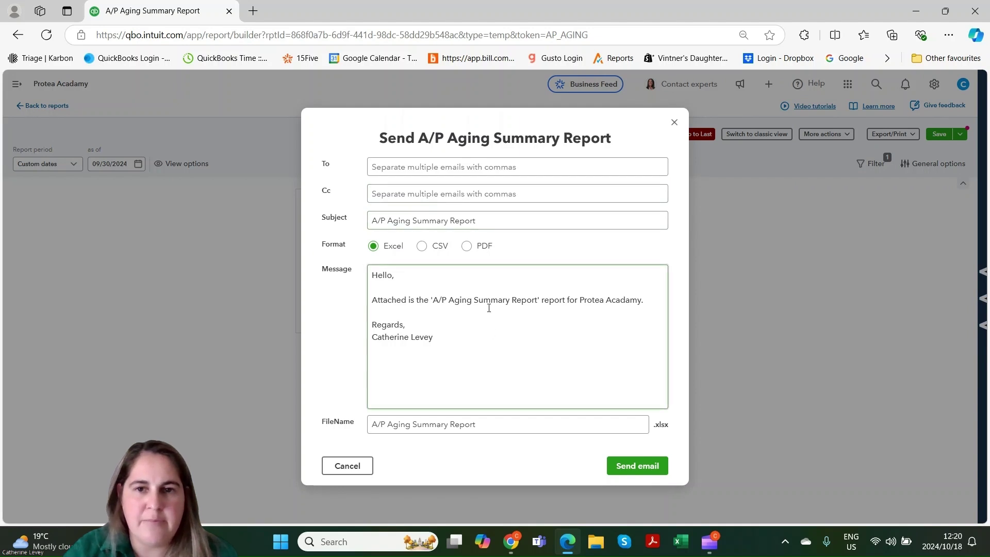
{"action": "left_click", "coordinate": [477, 452]}
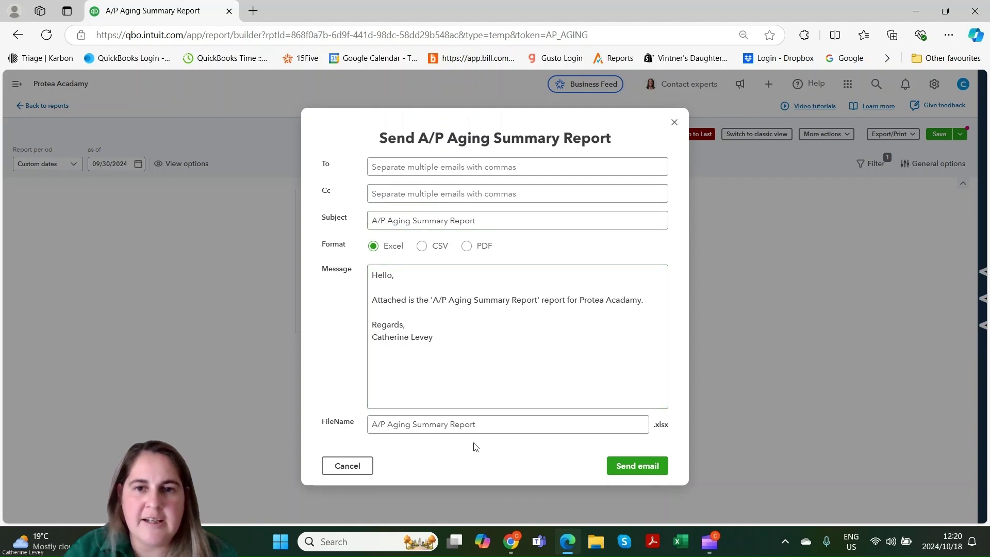
{"action": "left_click", "coordinate": [663, 433]}
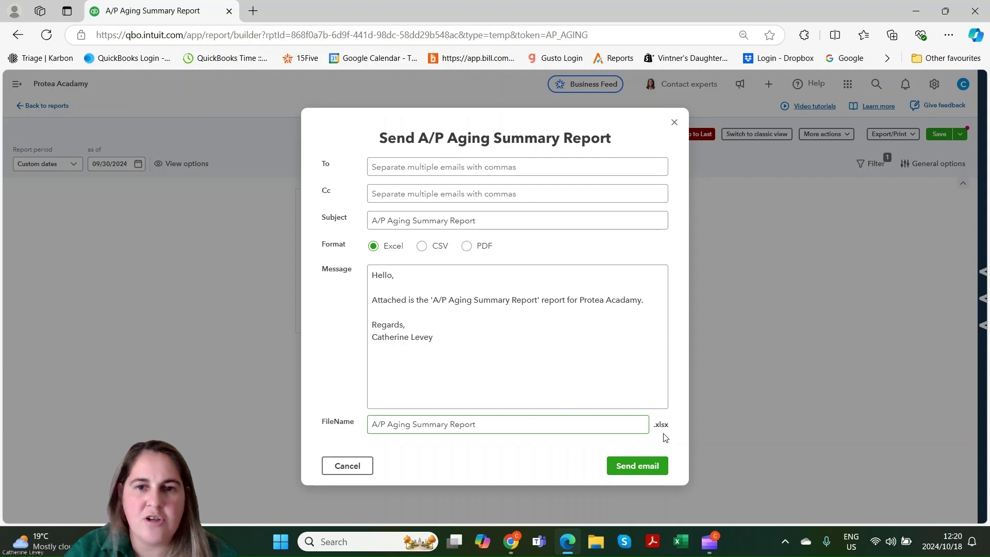
{"action": "left_click", "coordinate": [347, 466]}
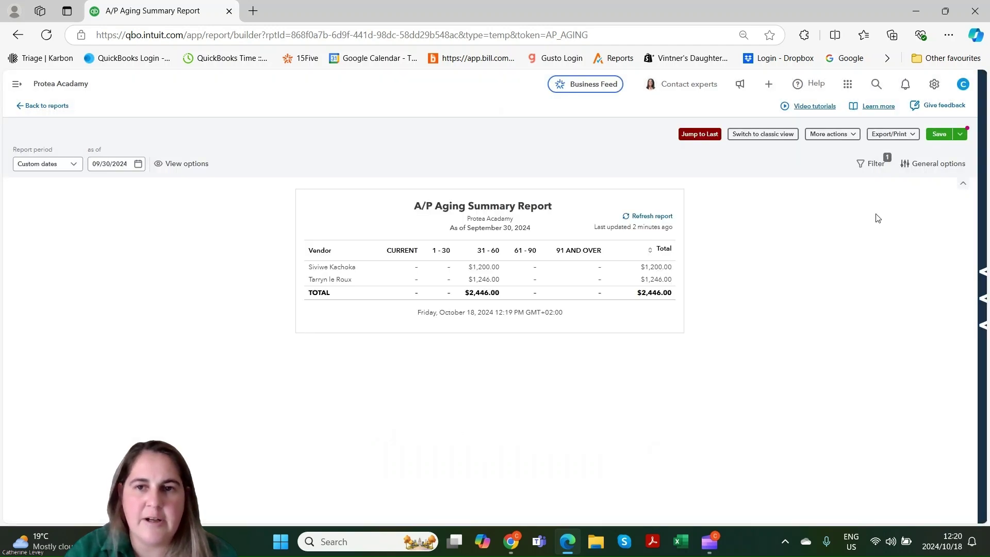
{"action": "left_click", "coordinate": [913, 135]}
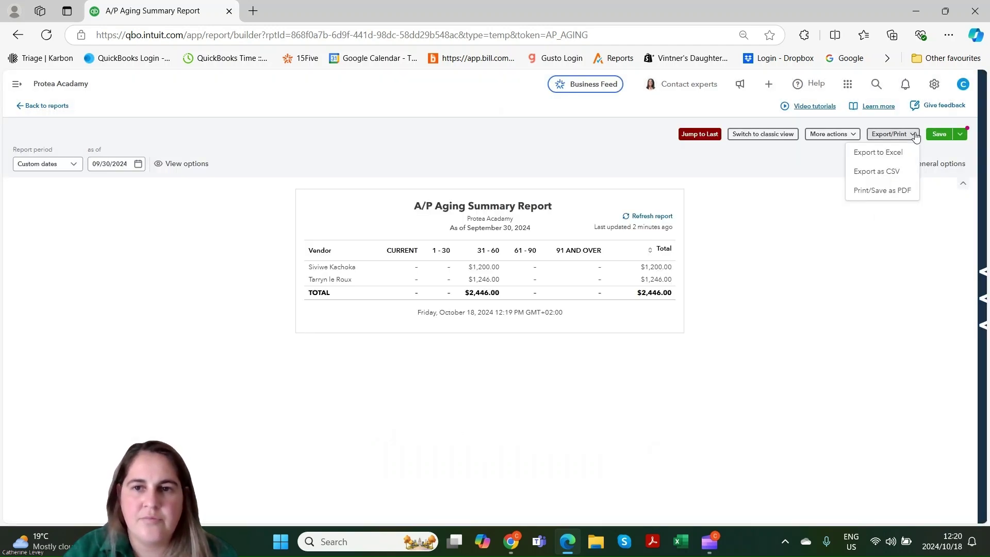
{"action": "left_click", "coordinate": [914, 136]}
- Add the A/P Aging Summary Report to a new report group named "AP and AR"
{"action": "left_click", "coordinate": [959, 134]}
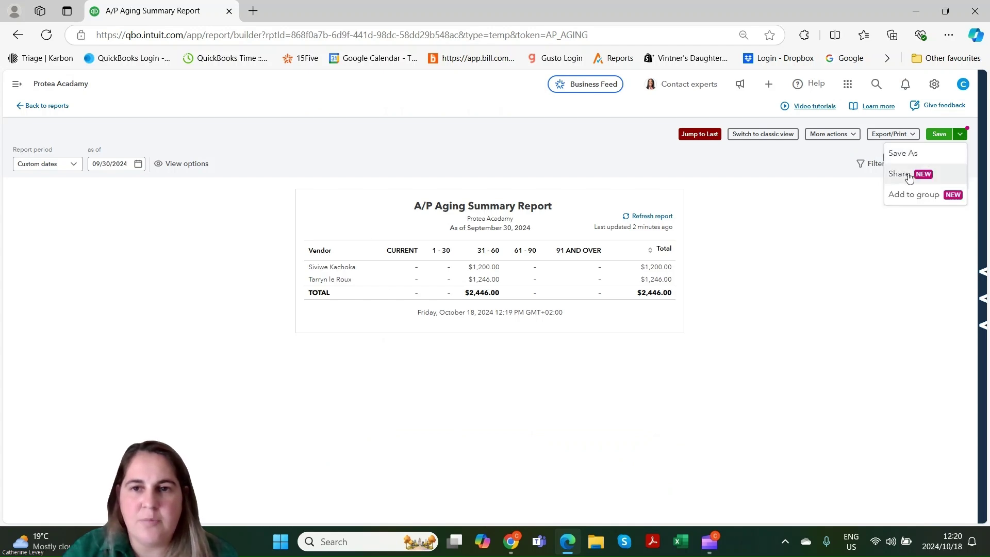
{"action": "left_click", "coordinate": [914, 195]}
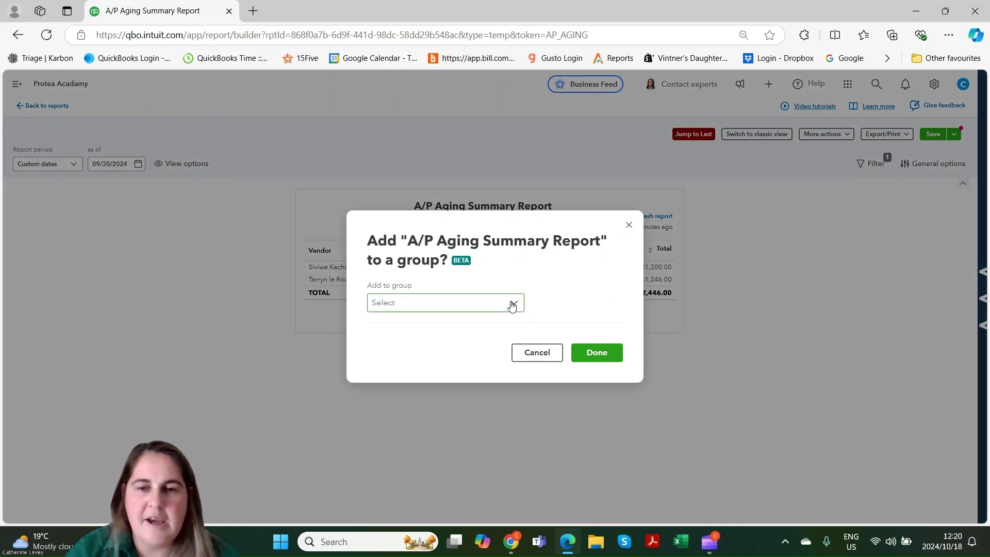
{"action": "left_click", "coordinate": [511, 304]}
{"action": "left_click", "coordinate": [512, 304]}
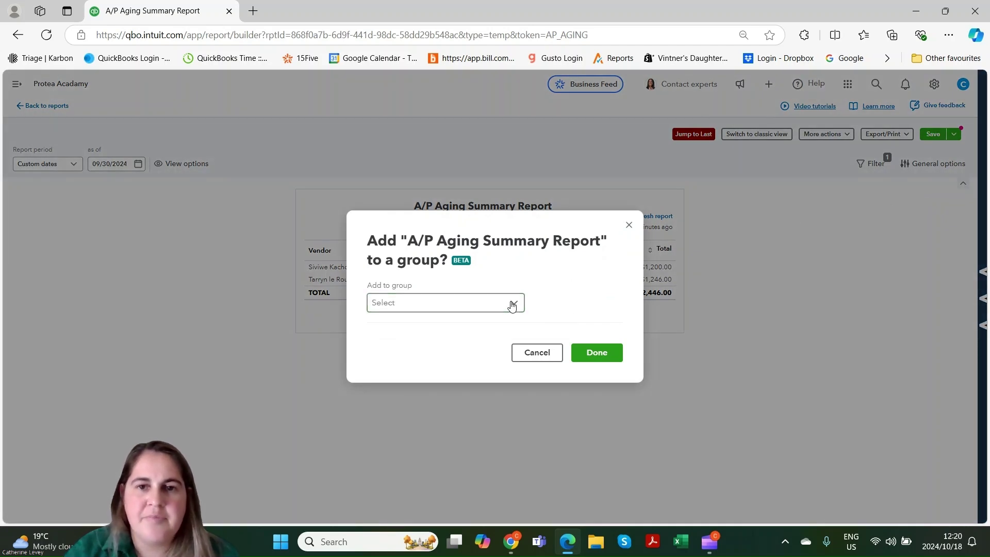
{"action": "left_click", "coordinate": [512, 304]}
{"action": "left_click", "coordinate": [453, 327]}
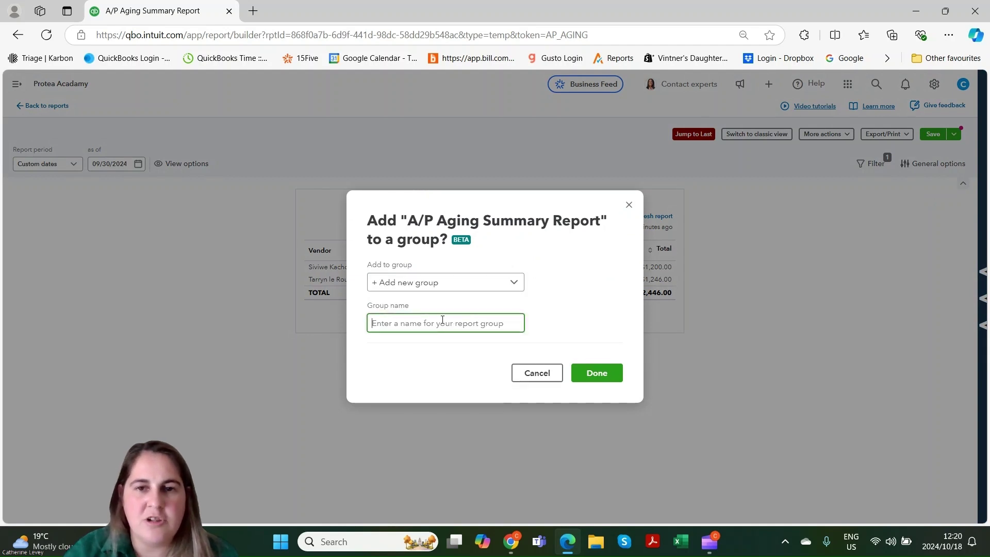
{"action": "type", "text": "AP "}
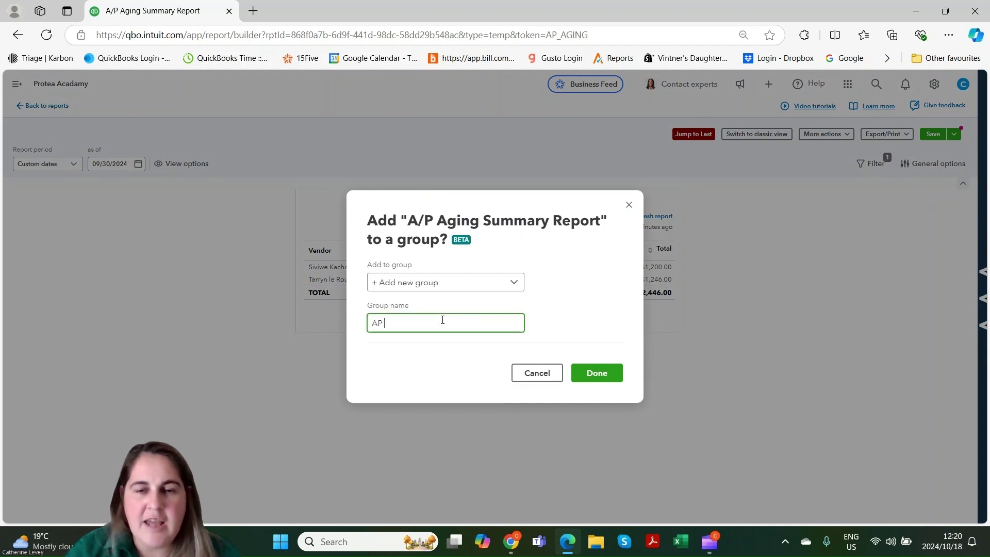
{"action": "type", "text": "and AR"}
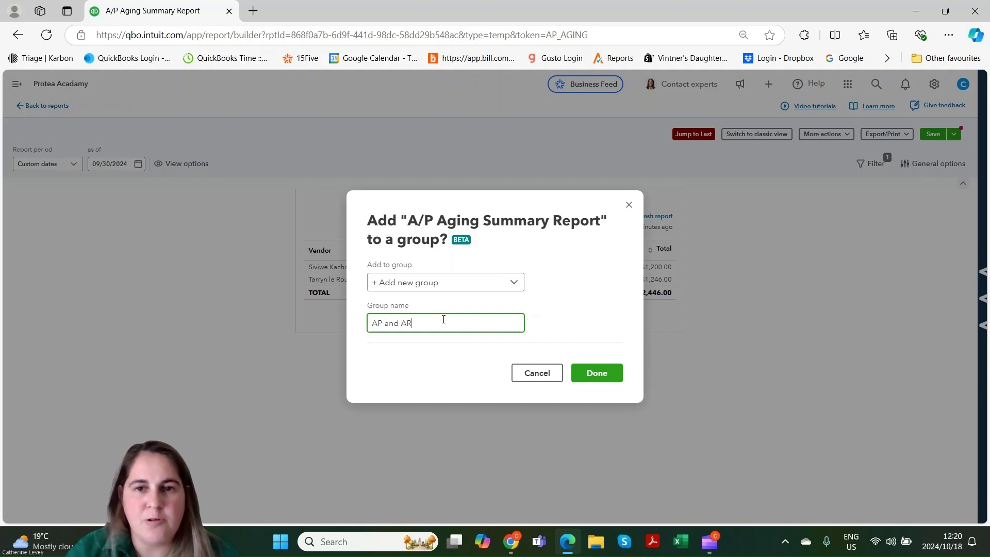
{"action": "left_click", "coordinate": [592, 374]}
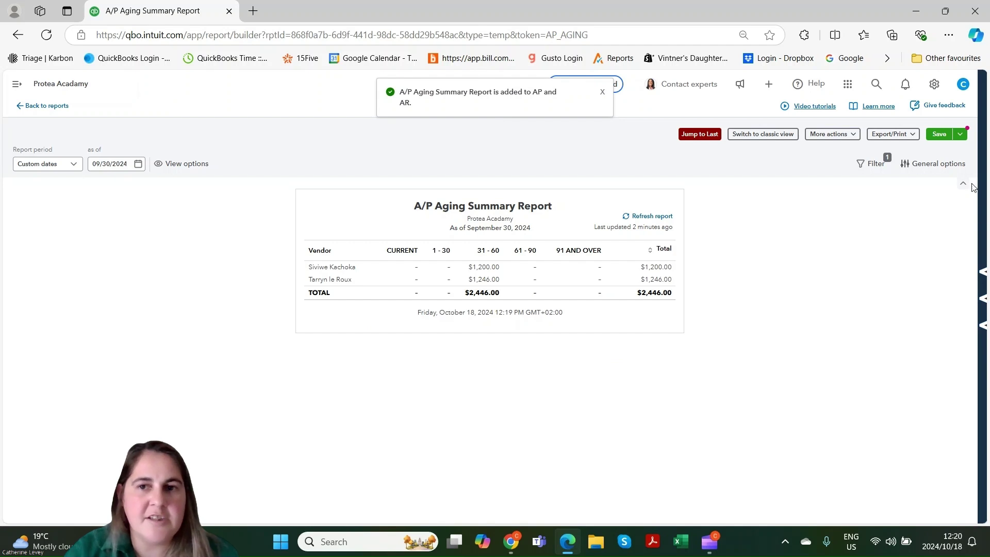
- Try the sharing option that makes the report visible to anyone with access, and close it without applying
{"action": "left_click", "coordinate": [960, 134]}
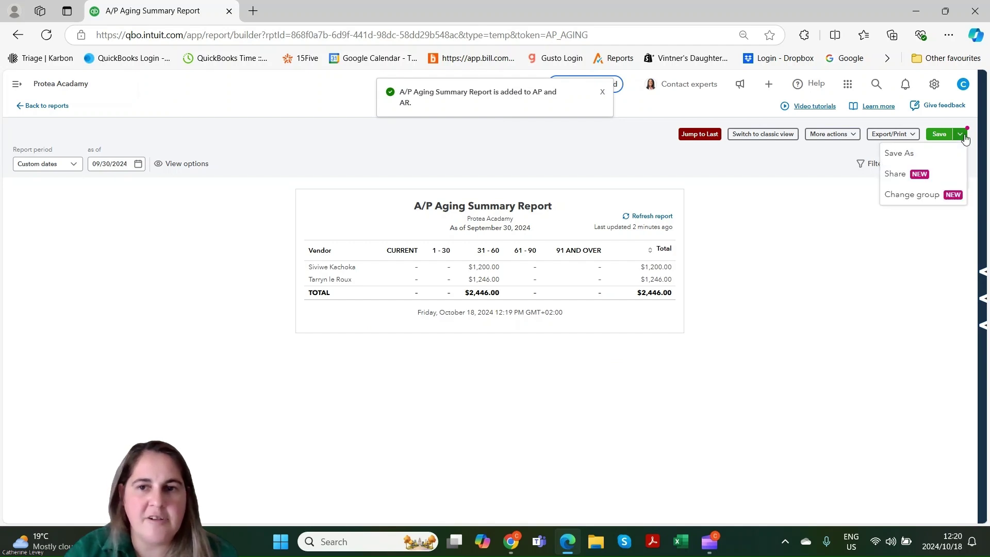
{"action": "left_click", "coordinate": [910, 181]}
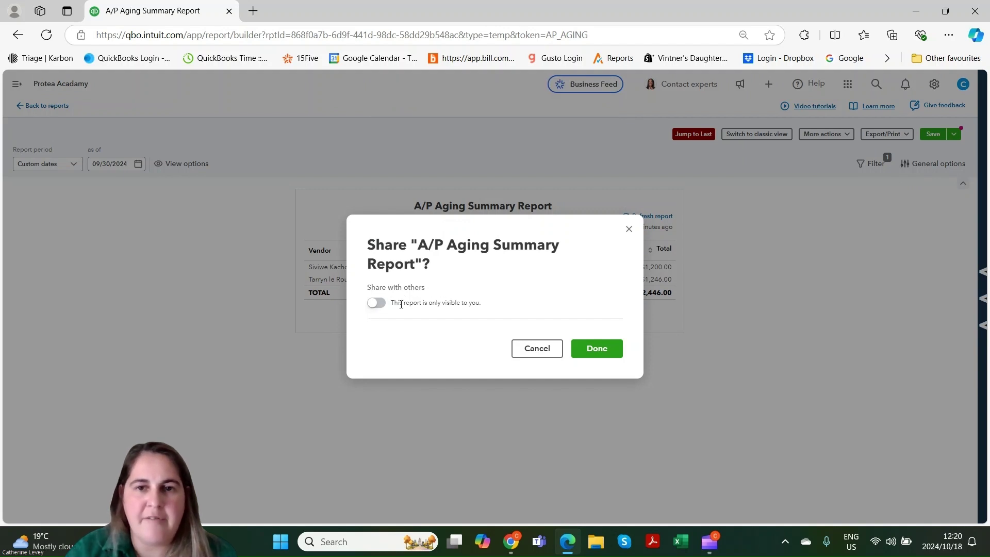
{"action": "left_click", "coordinate": [375, 304]}
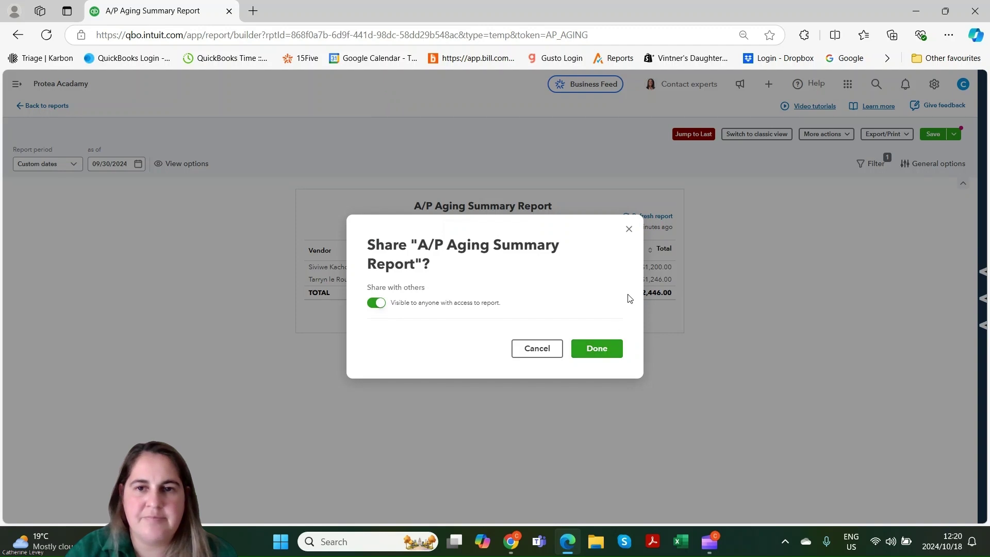
{"action": "left_click", "coordinate": [629, 229]}
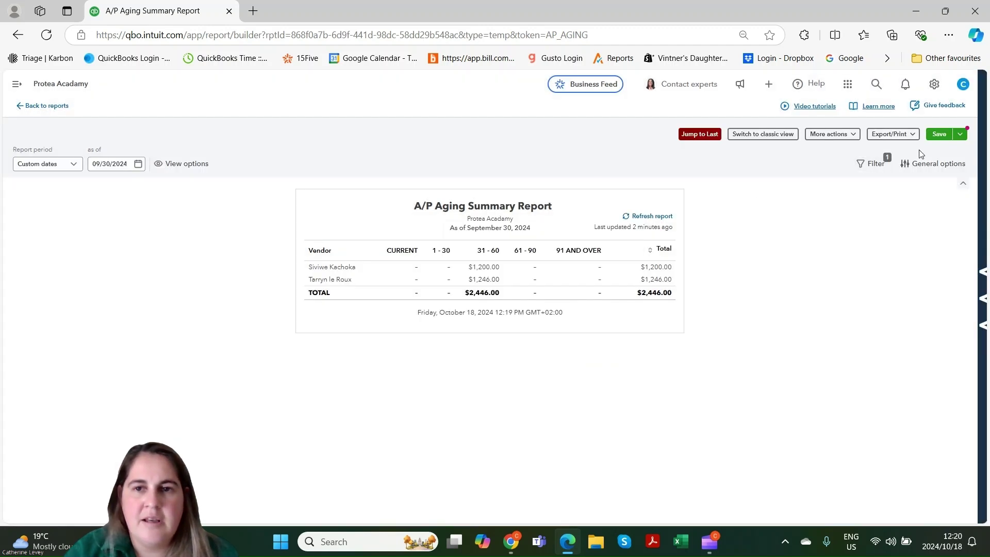
- Examine the report's filter settings and its number format and aging options
{"action": "left_click", "coordinate": [876, 165]}
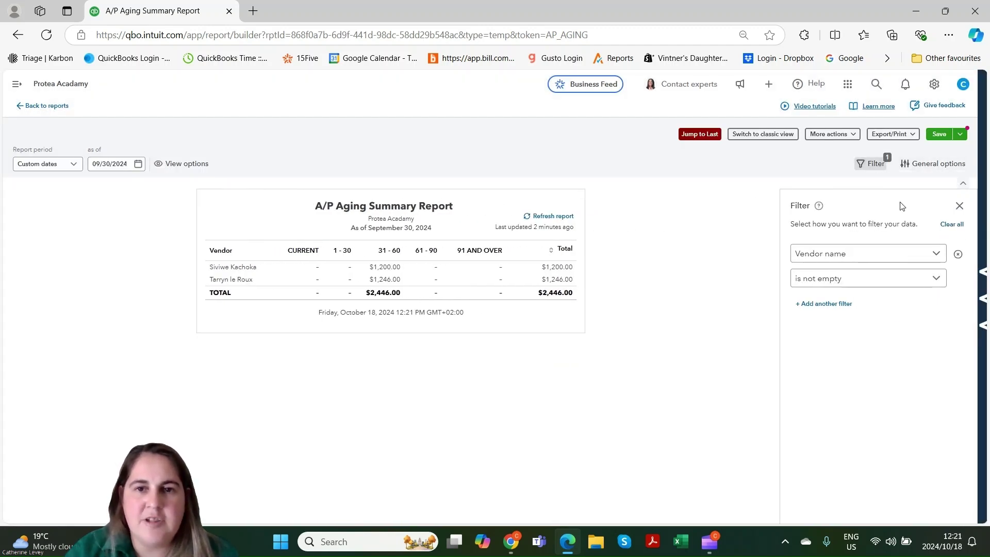
{"action": "left_click", "coordinate": [921, 258]}
{"action": "left_click", "coordinate": [938, 164]}
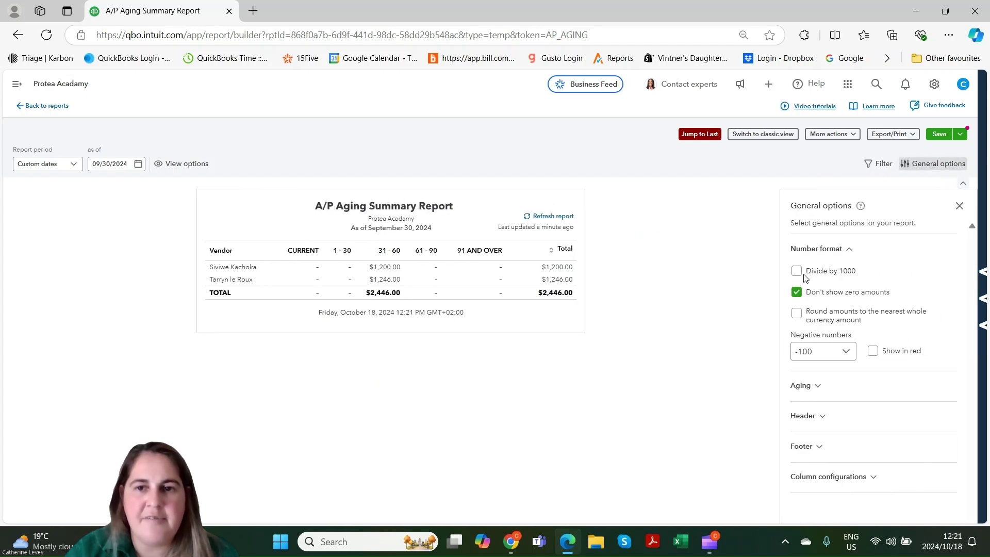
{"action": "left_click", "coordinate": [816, 387]}
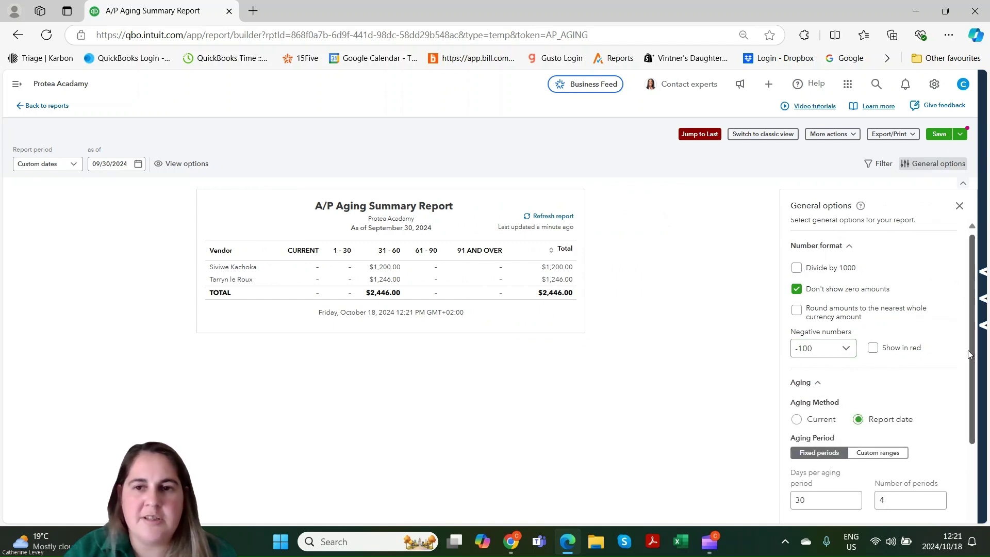
{"action": "scroll", "coordinate": [967, 350], "scroll_direction": "down", "scroll_amount": 2}
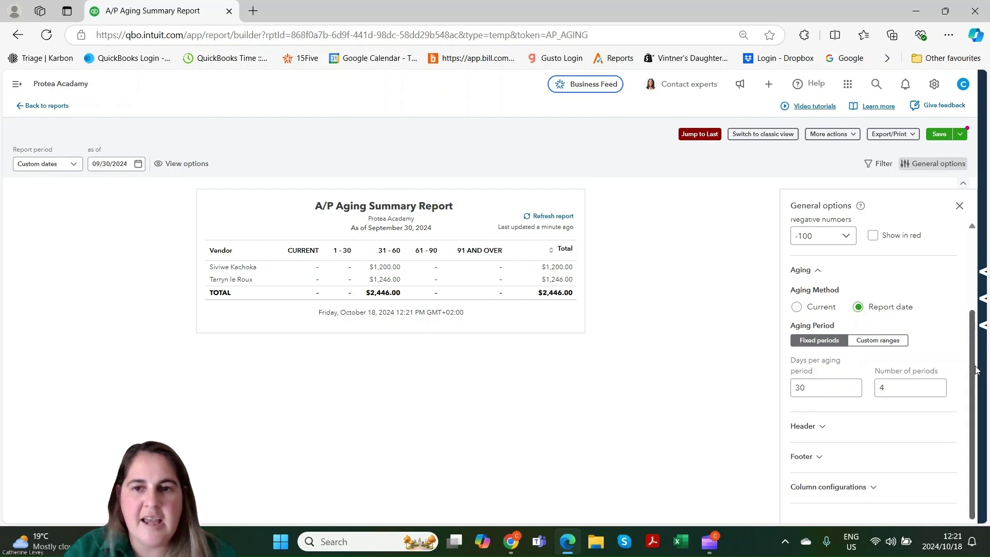
- Turn on showing entity names in the columns under the report's column configurations
{"action": "left_click", "coordinate": [834, 488]}
{"action": "scroll", "coordinate": [876, 487], "scroll_direction": "down", "scroll_amount": 1}
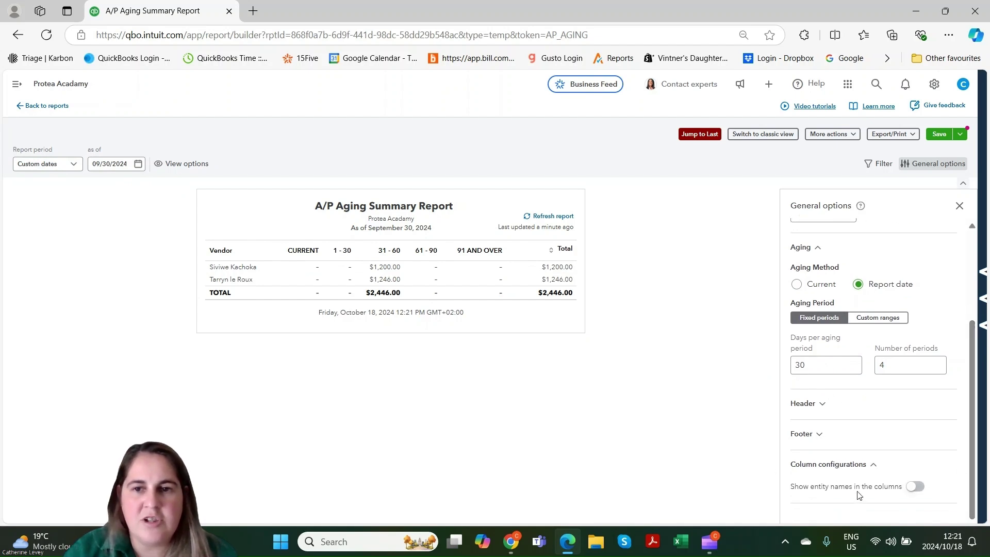
{"action": "left_click", "coordinate": [910, 490]}
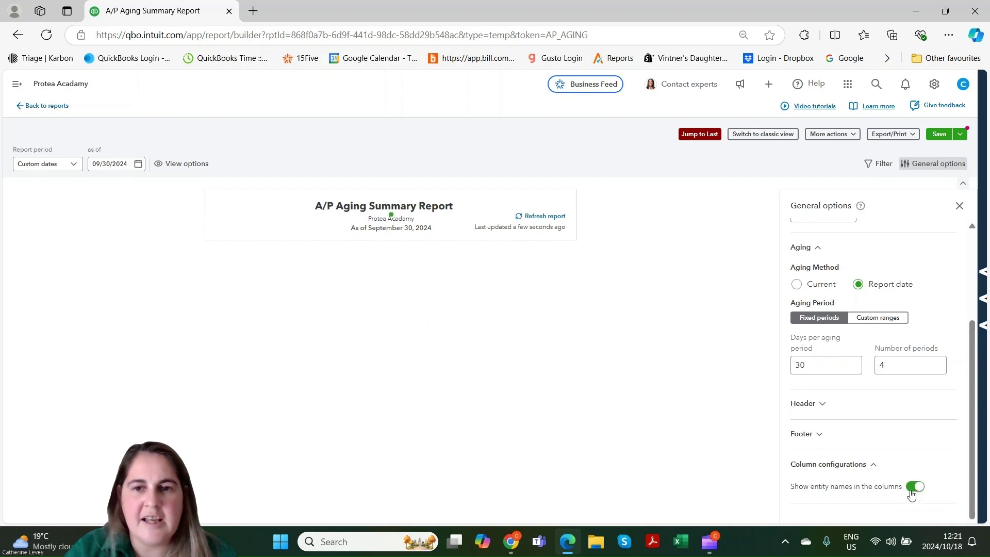
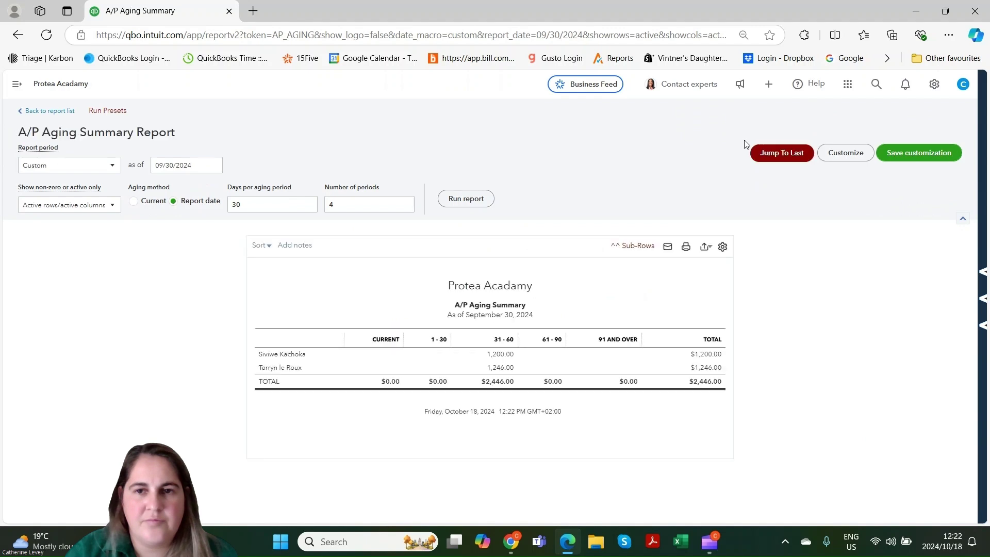
- Examine the classic A/P Aging Summary report's customization options and close them without running the report
{"action": "left_click", "coordinate": [851, 153]}
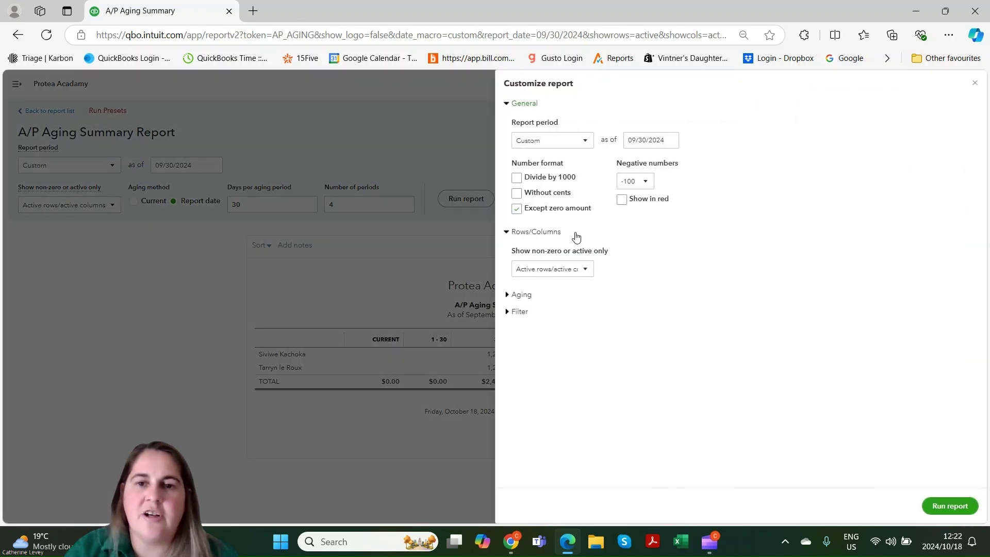
{"action": "left_click", "coordinate": [973, 83]}
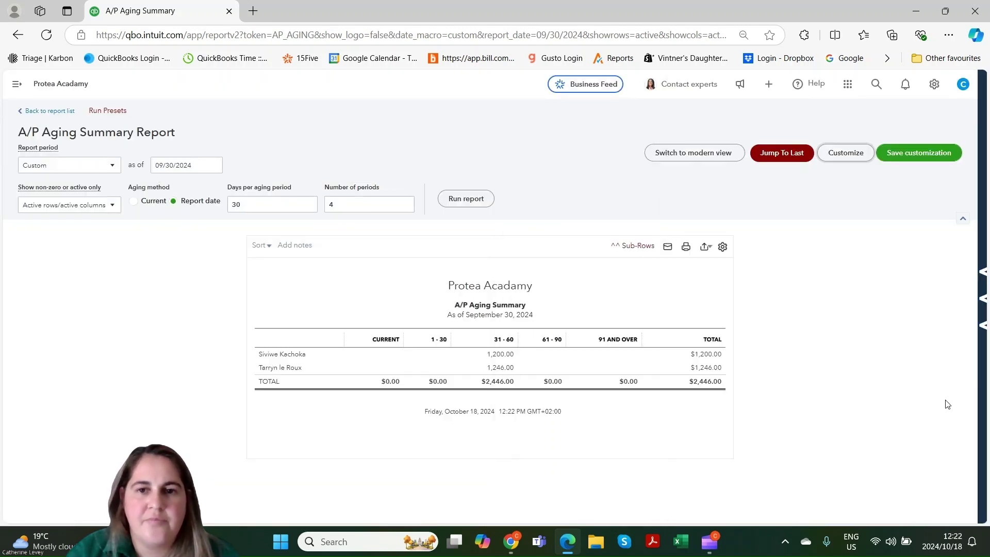
- Search the report list for "accounts" and open the Accounts payable aging detail report
{"action": "left_click", "coordinate": [17, 83]}
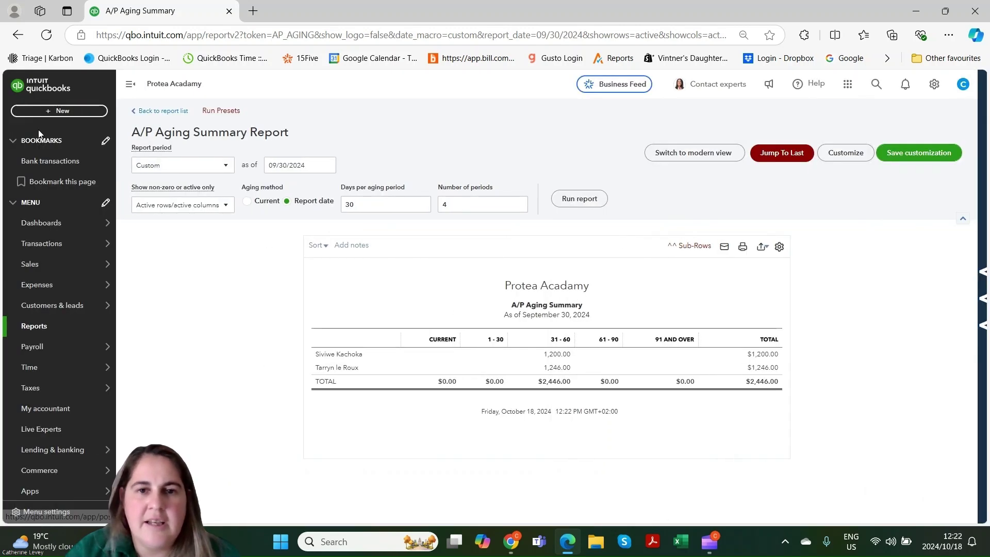
{"action": "left_click", "coordinate": [63, 323]}
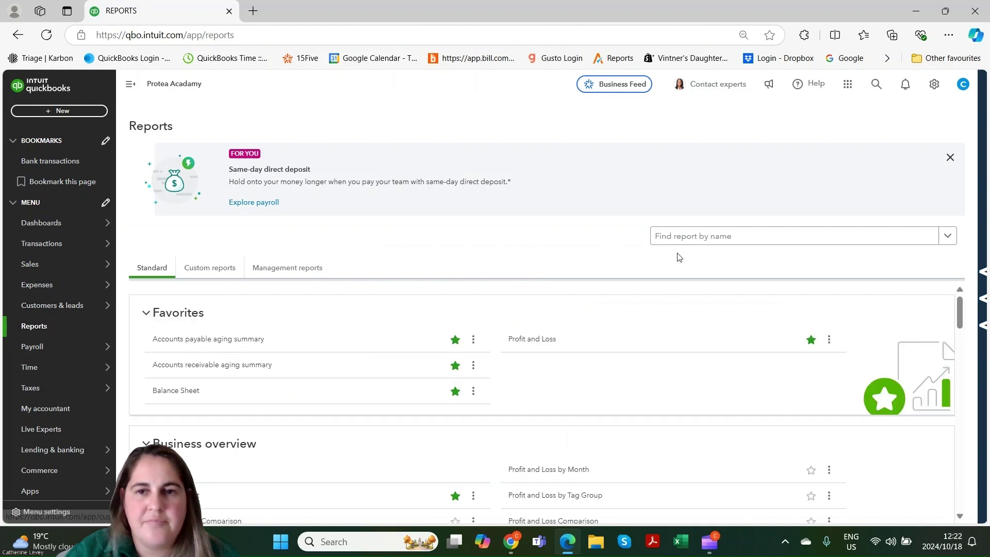
{"action": "left_click", "coordinate": [685, 236]}
{"action": "type", "text": "acc"}
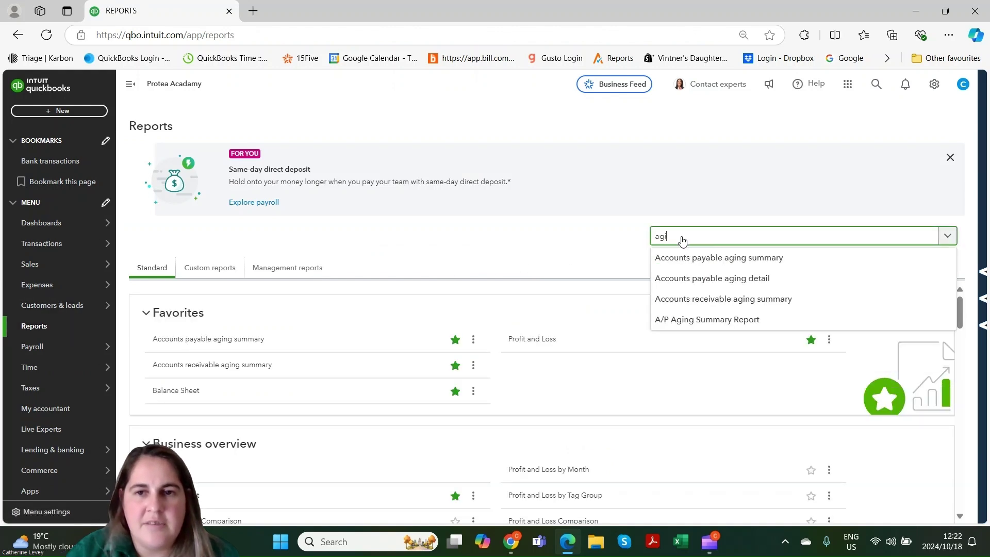
{"action": "key", "text": "BackSpace"}
{"action": "key", "text": "BackSpace"}
{"action": "type", "text": "ccounts"}
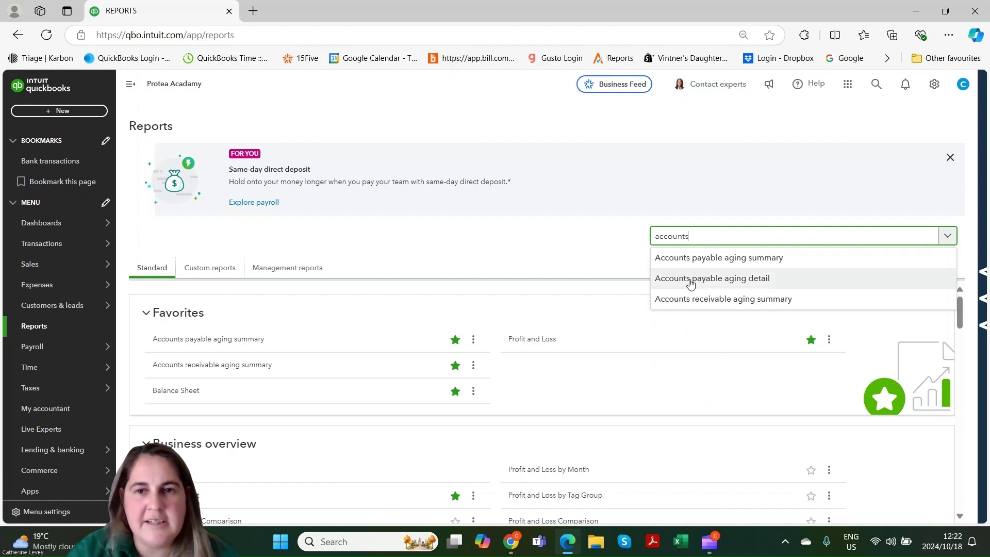
{"action": "left_click", "coordinate": [727, 279]}
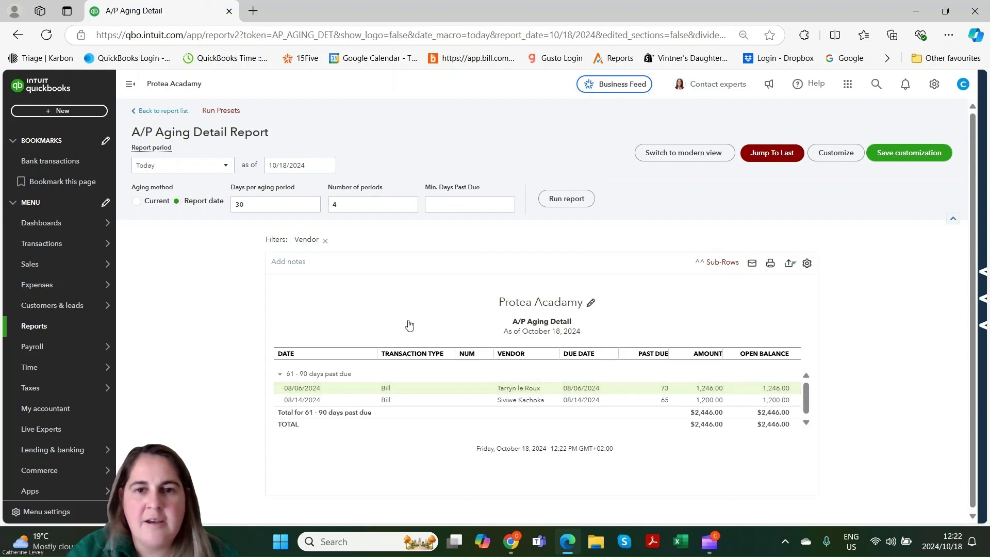
- Run the A/P Aging Detail report as of 09/30/2024
{"action": "left_click", "coordinate": [326, 166]}
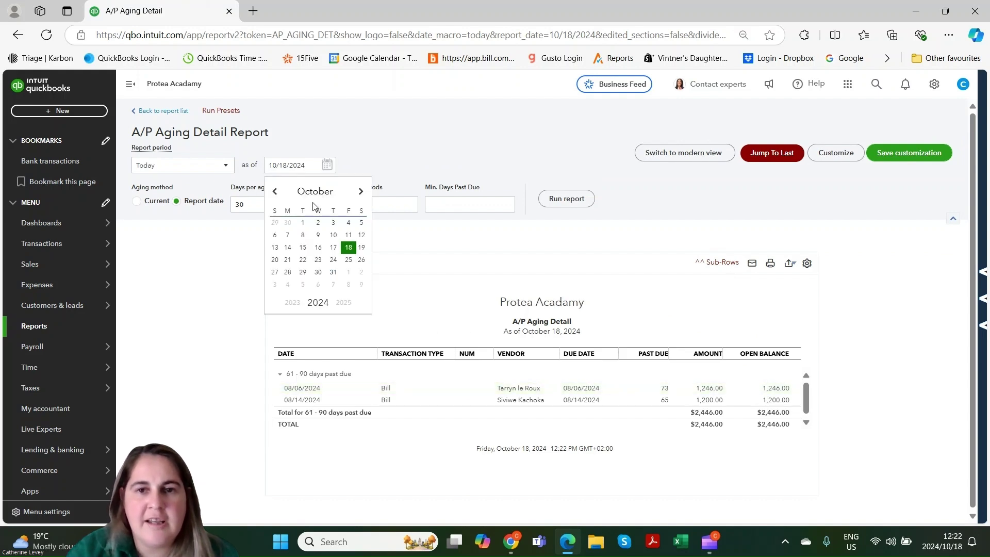
{"action": "left_click", "coordinate": [276, 192]}
{"action": "left_click", "coordinate": [276, 192]}
{"action": "left_click", "coordinate": [276, 192]}
{"action": "left_click", "coordinate": [276, 192]}
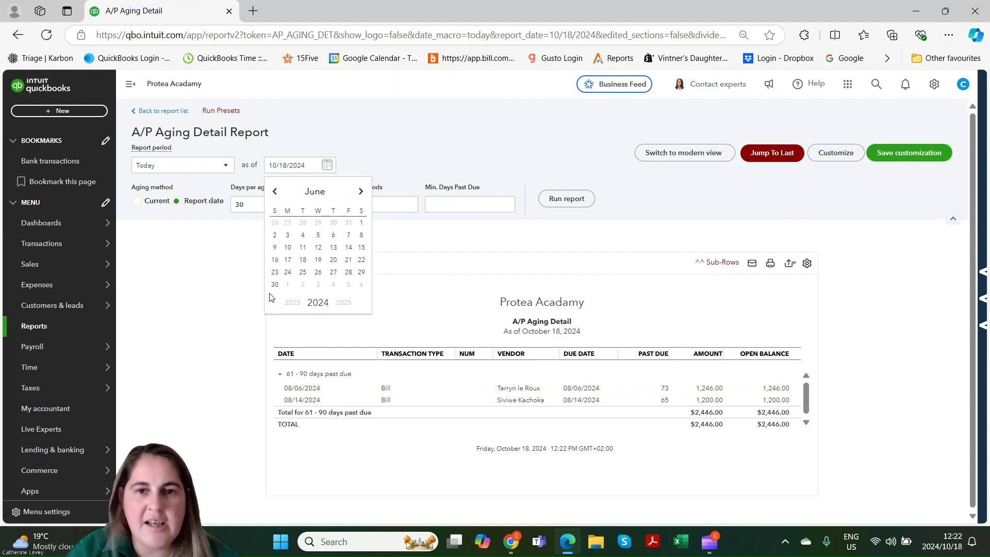
{"action": "left_click", "coordinate": [275, 284]}
{"action": "left_click", "coordinate": [582, 199]}
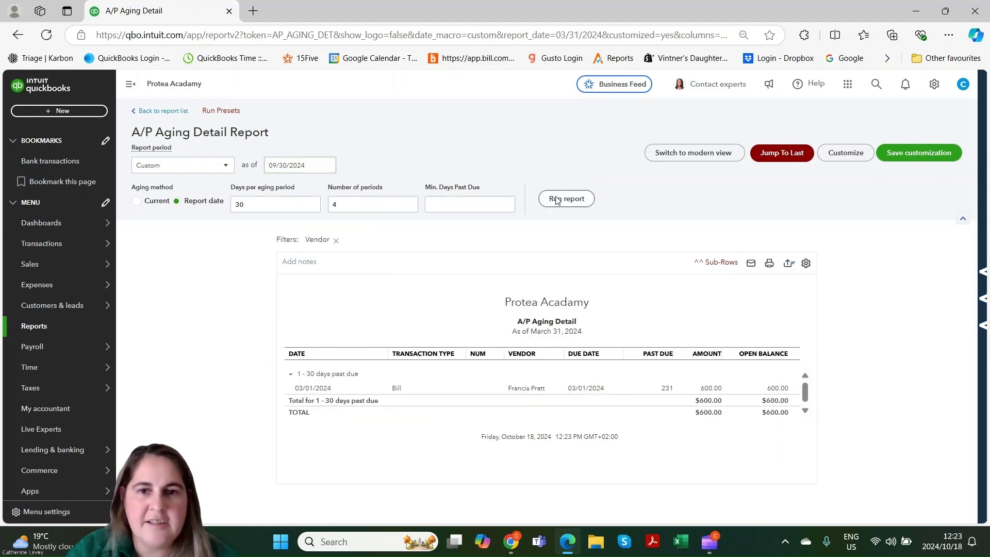
{"action": "left_click", "coordinate": [557, 200]}
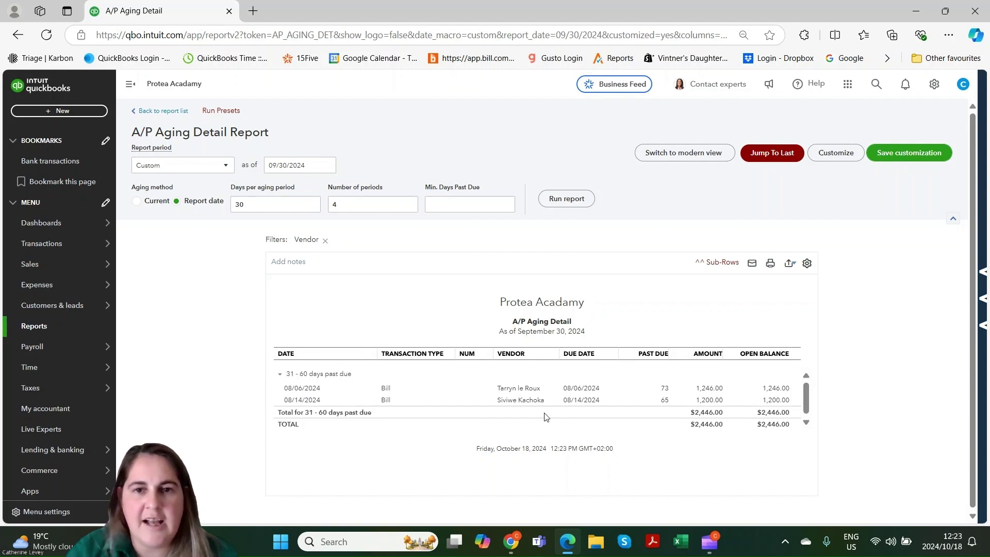
- Change the bill date of the 1,246.00 bill to 06/01/2024, then save and close it to return to the report
{"action": "left_click", "coordinate": [389, 397]}
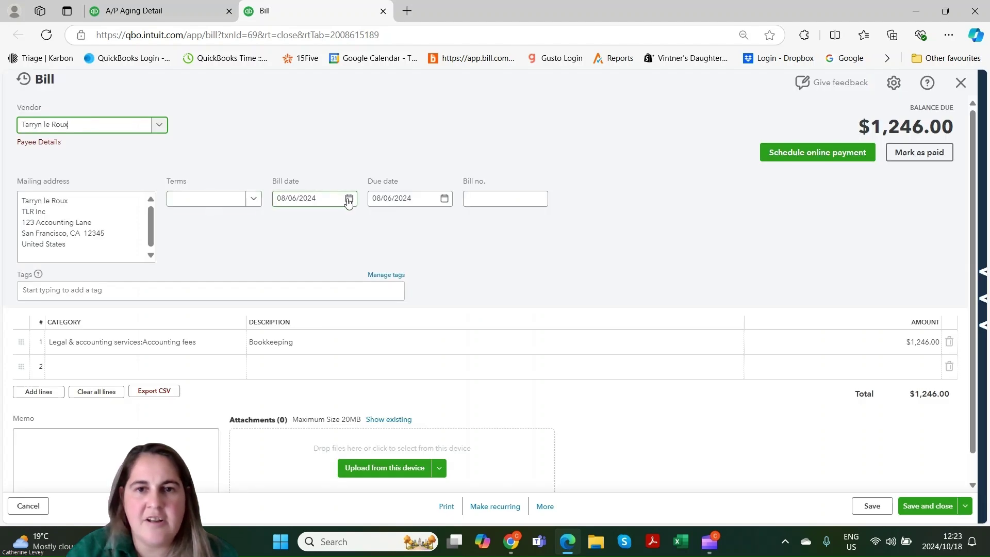
{"action": "left_click", "coordinate": [348, 198]}
{"action": "left_click", "coordinate": [287, 228]}
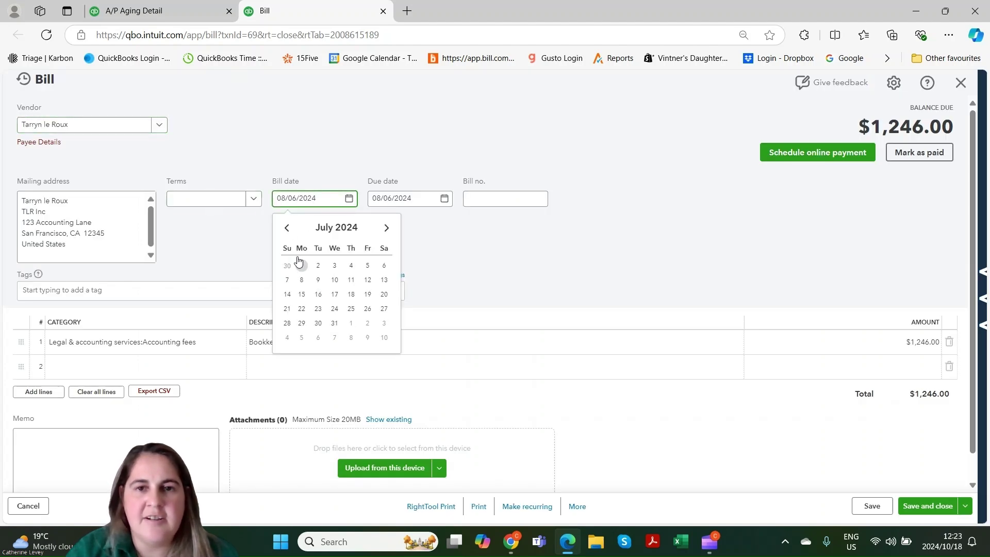
{"action": "left_click", "coordinate": [287, 227]}
{"action": "left_click", "coordinate": [383, 265]}
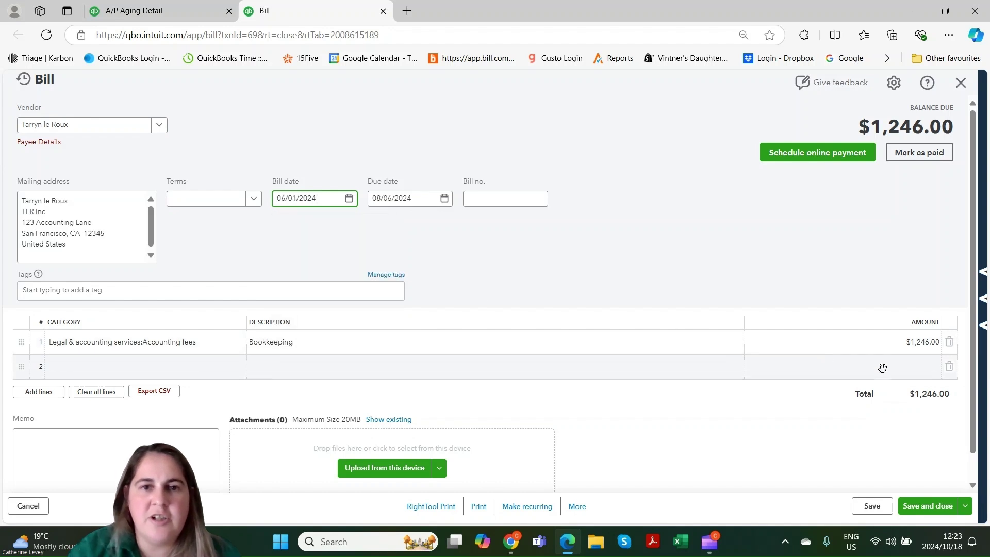
{"action": "left_click", "coordinate": [942, 509]}
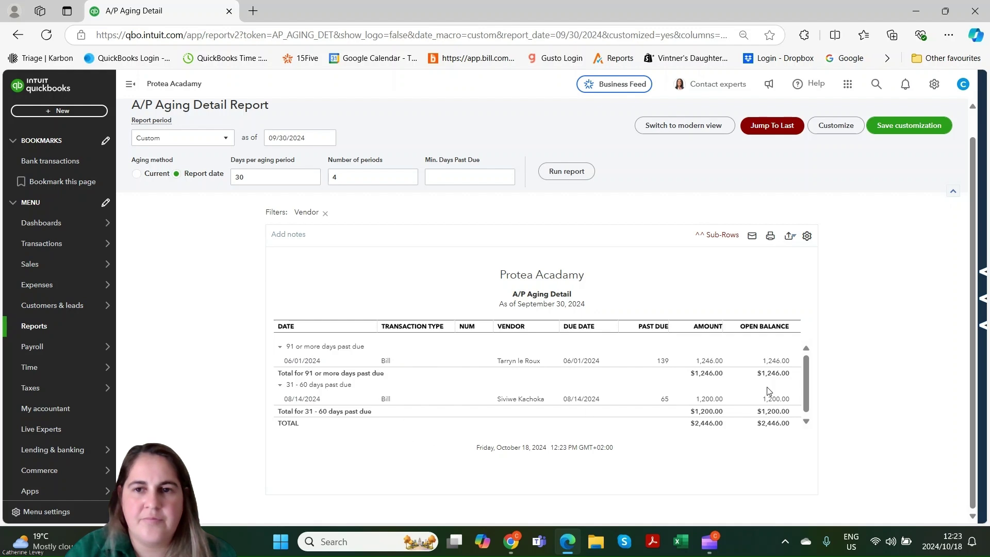
{"action": "scroll", "coordinate": [979, 371], "scroll_direction": "up", "scroll_amount": 2}
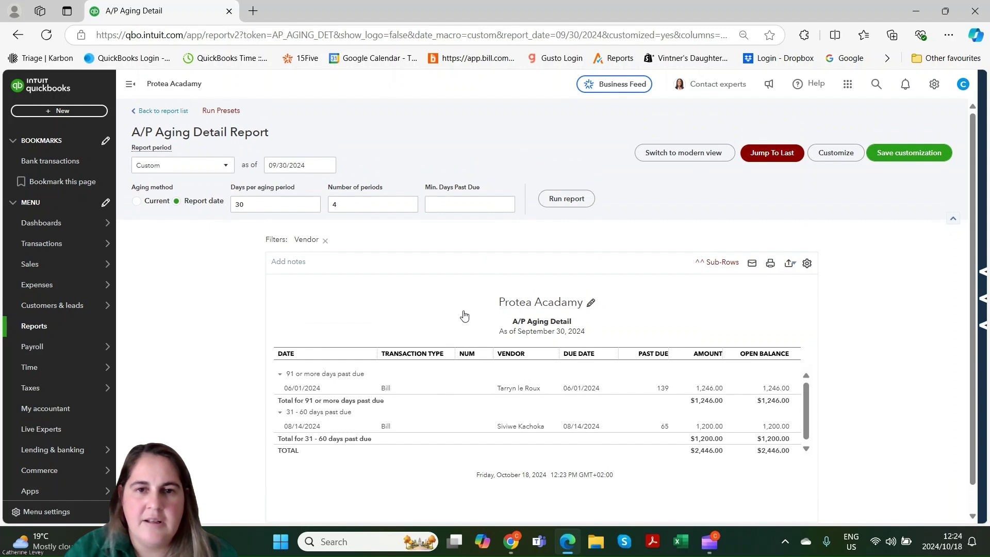
- Open the Accounts receivable aging summary report and run it as of 09/30/2024
{"action": "left_click", "coordinate": [28, 326]}
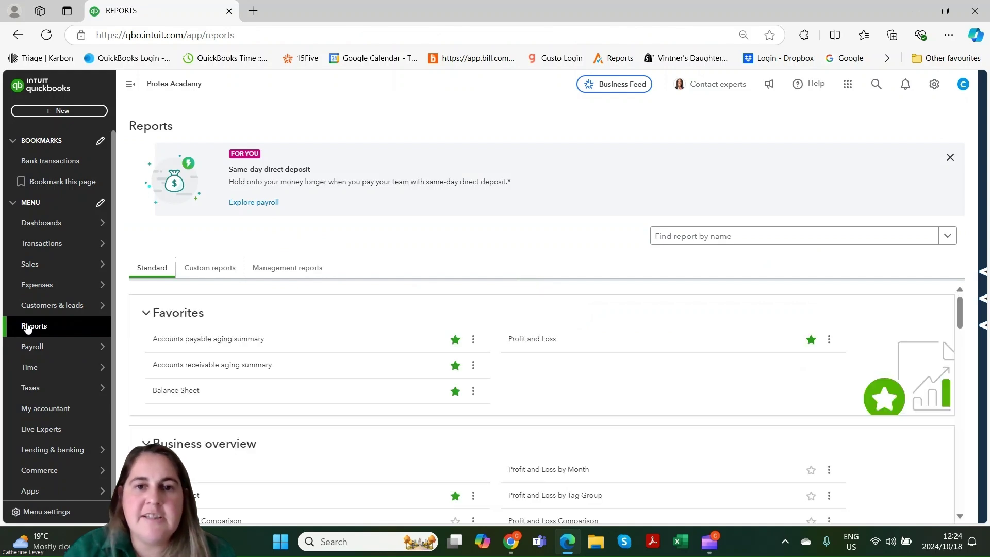
{"action": "left_click", "coordinate": [237, 373]}
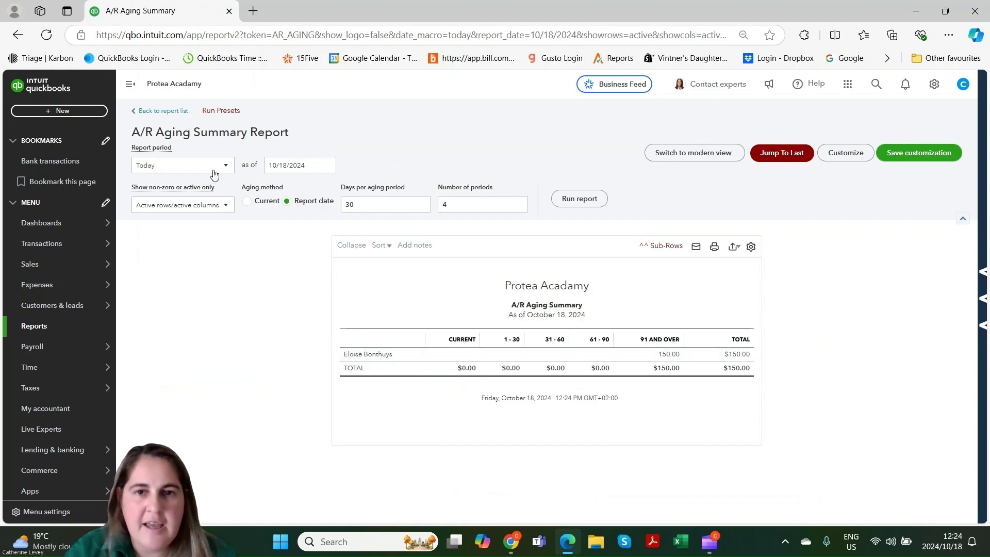
{"action": "left_click", "coordinate": [327, 164]}
{"action": "left_click", "coordinate": [293, 227]}
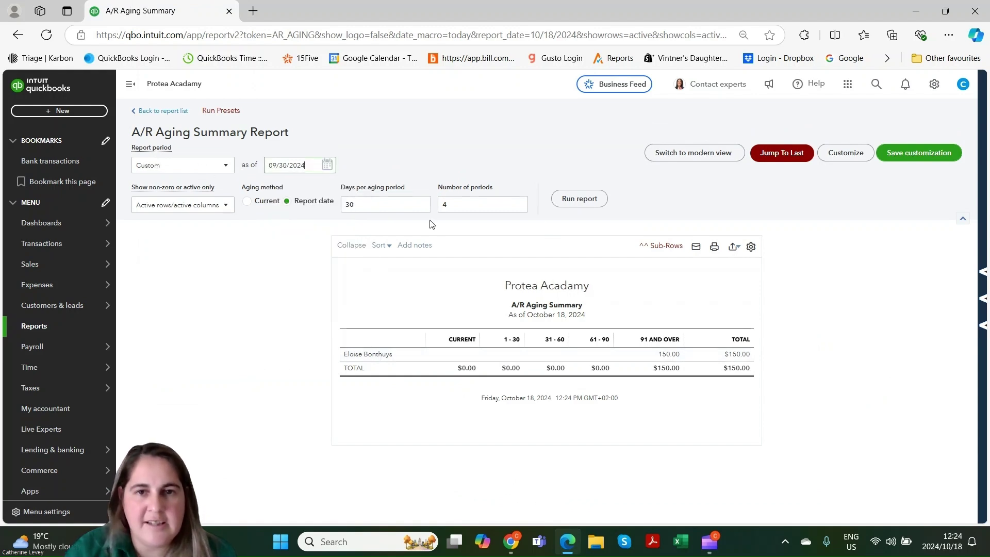
{"action": "left_click", "coordinate": [582, 200]}
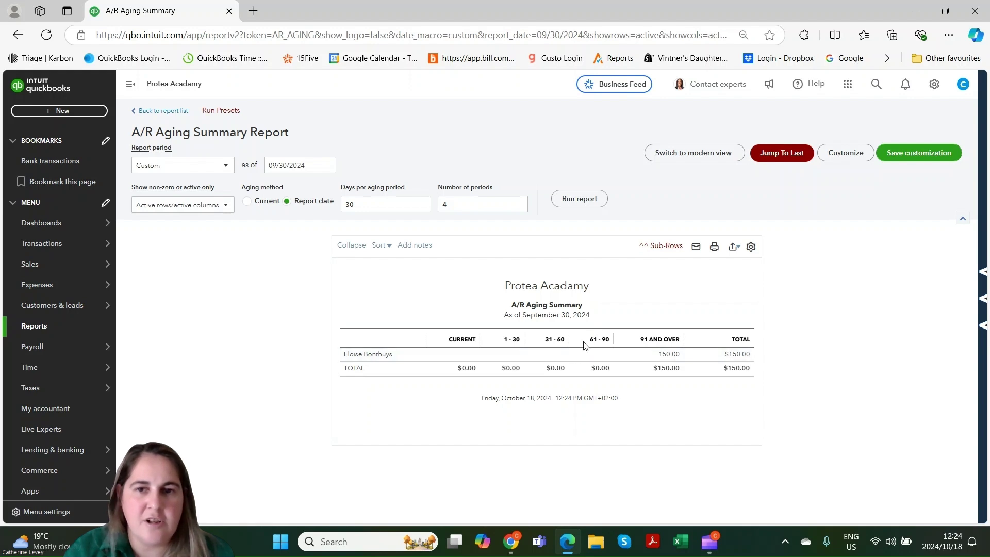
- Add the A/R Aging Summary to the existing management report "Monthly Financial Package"
{"action": "left_click", "coordinate": [734, 247]}
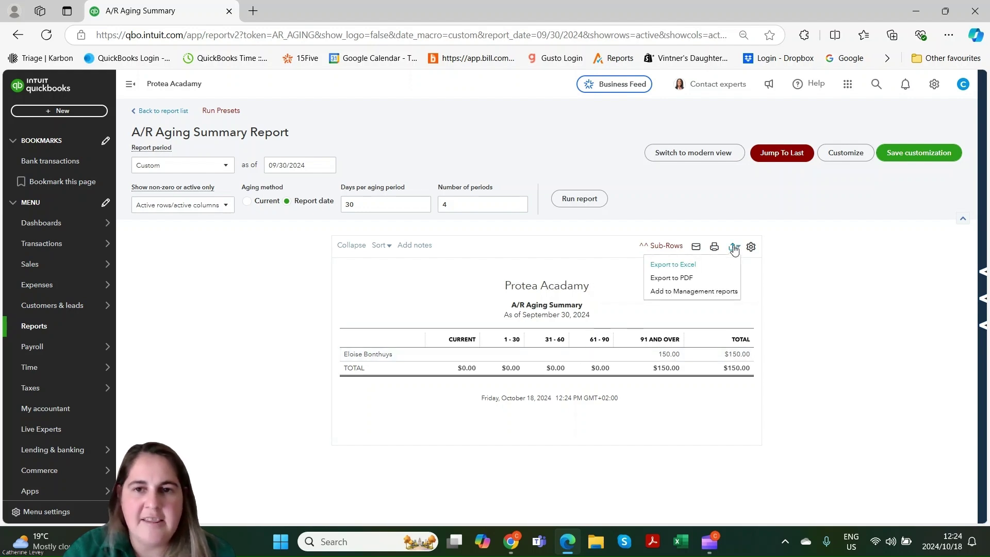
{"action": "left_click", "coordinate": [673, 292]}
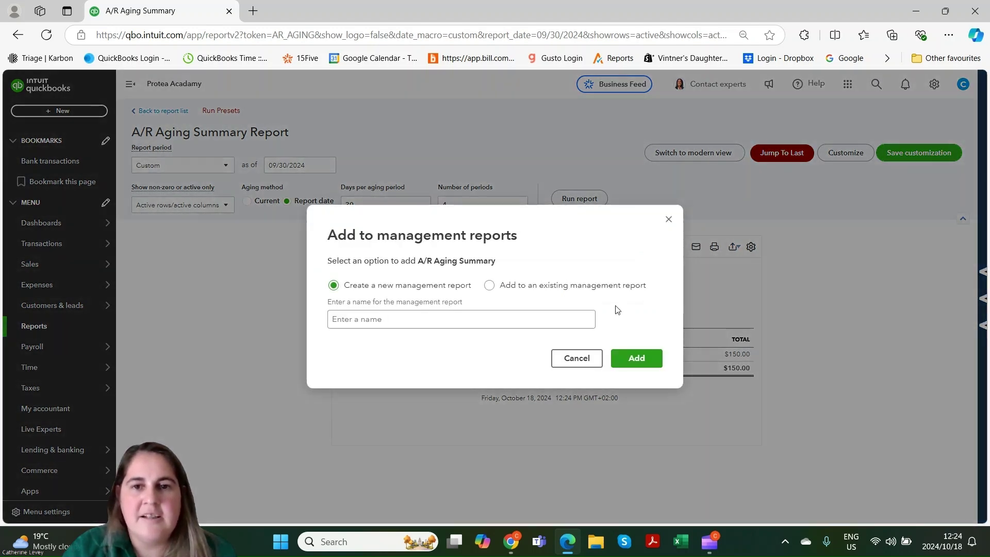
{"action": "left_click", "coordinate": [501, 287]}
{"action": "left_click", "coordinate": [445, 323]}
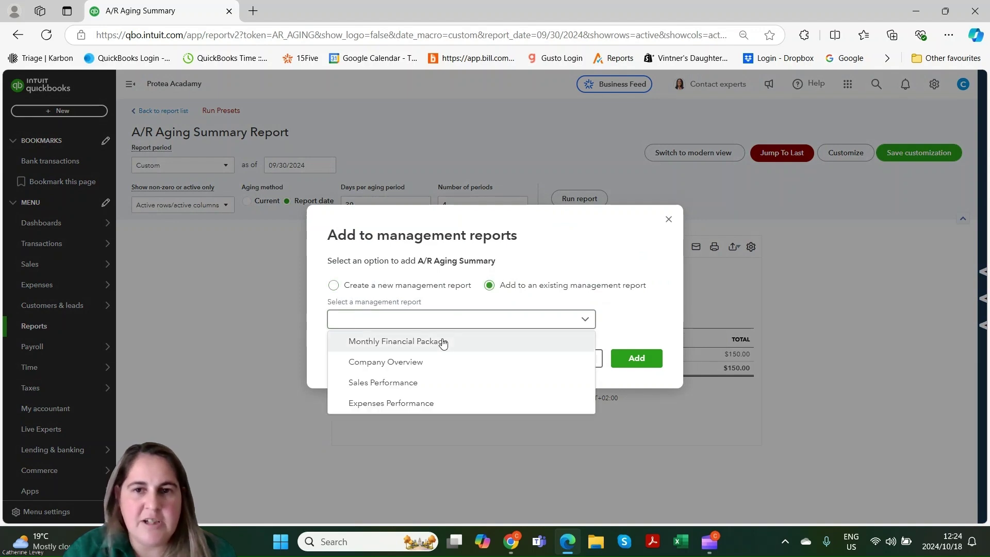
{"action": "left_click", "coordinate": [442, 342]}
{"action": "left_click", "coordinate": [626, 357]}
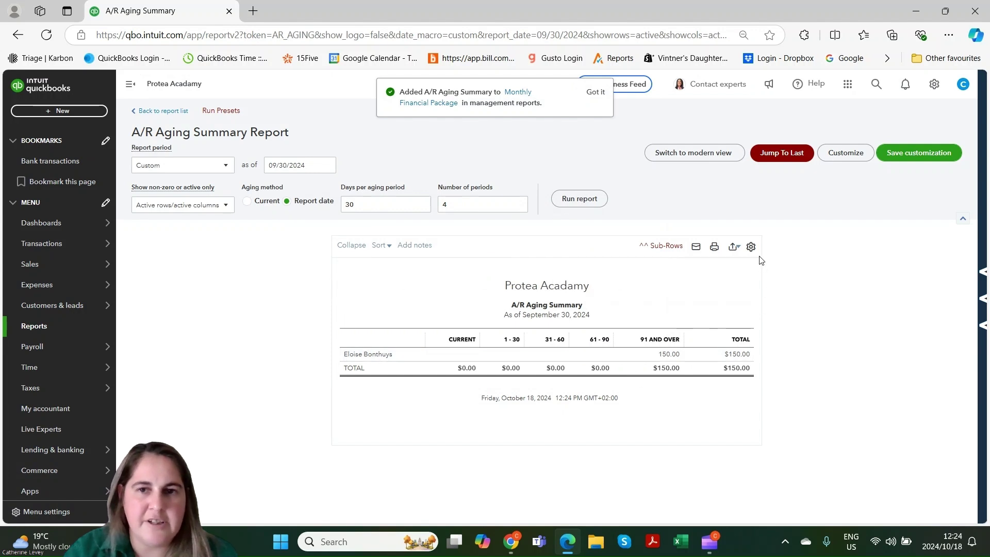
- Switch the A/R Aging Summary to modern view and save a copy of it to the "AP and AR" group
{"action": "left_click", "coordinate": [712, 155]}
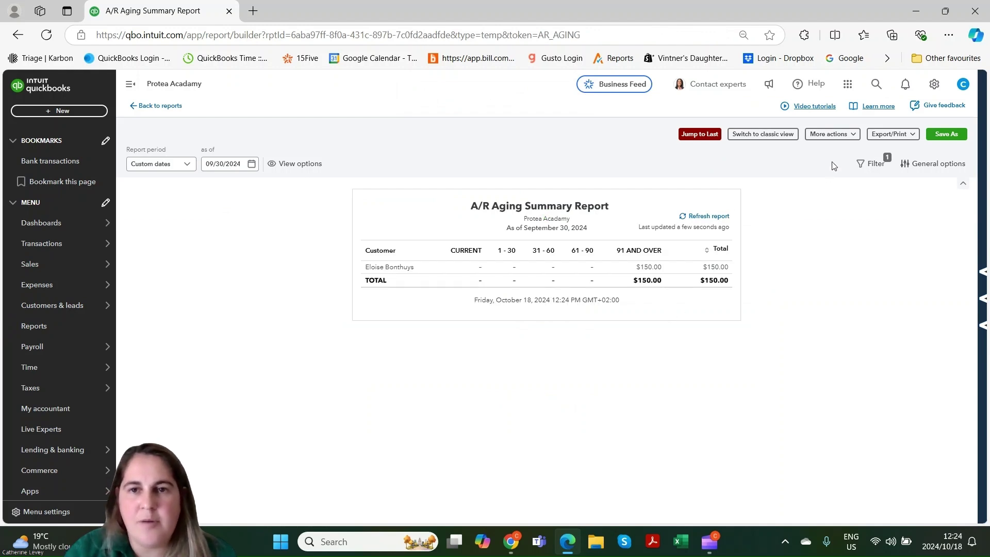
{"action": "left_click", "coordinate": [848, 135]}
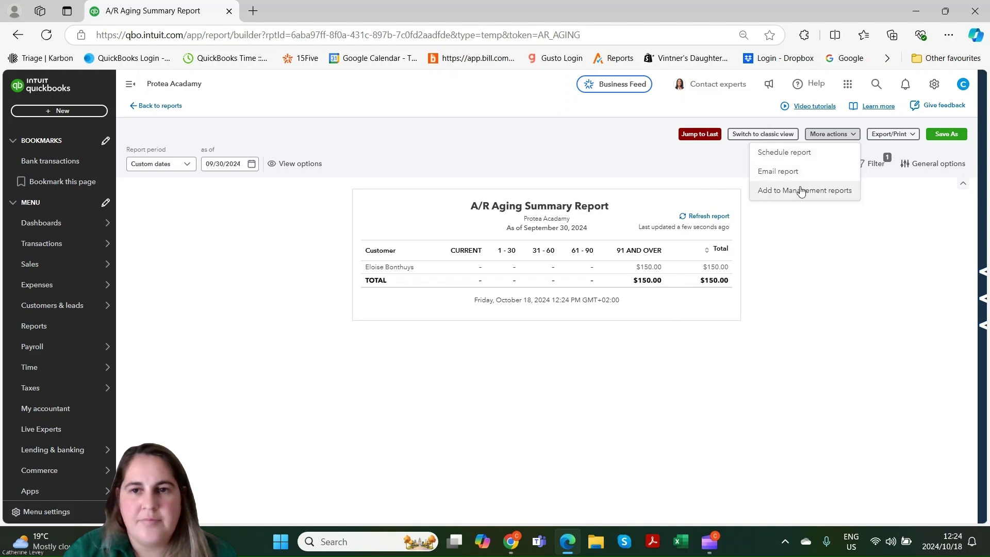
{"action": "left_click", "coordinate": [939, 134]}
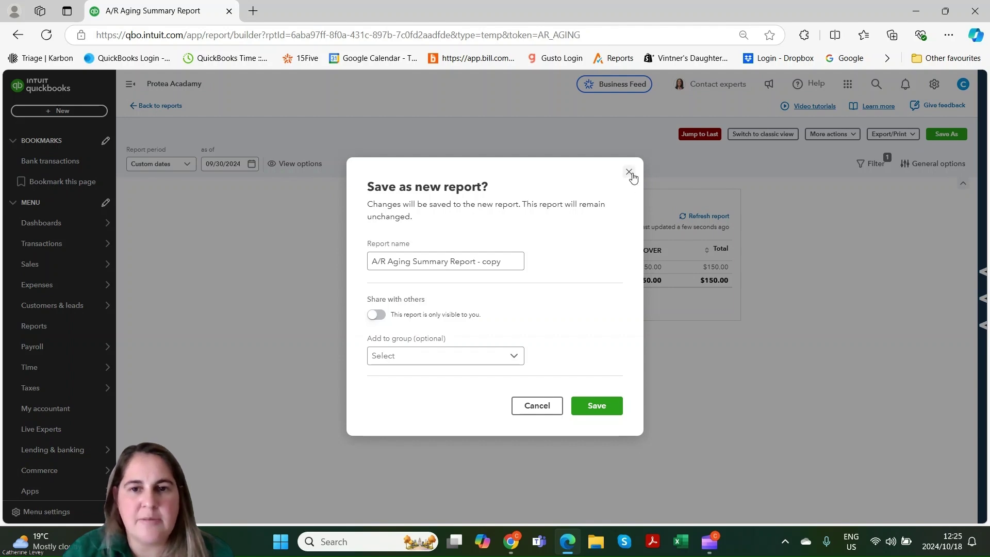
{"action": "left_click", "coordinate": [466, 356]}
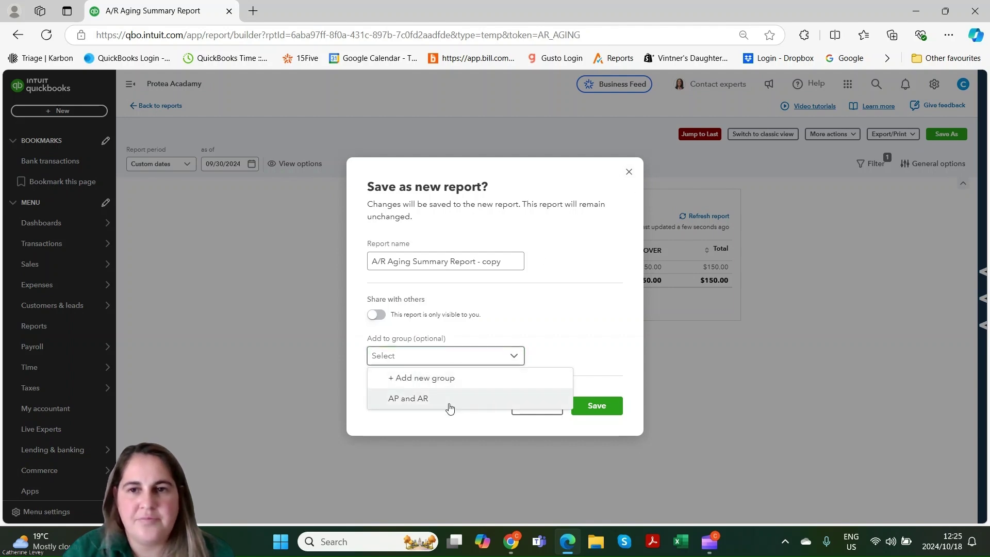
{"action": "left_click", "coordinate": [415, 399]}
{"action": "left_click", "coordinate": [598, 410]}
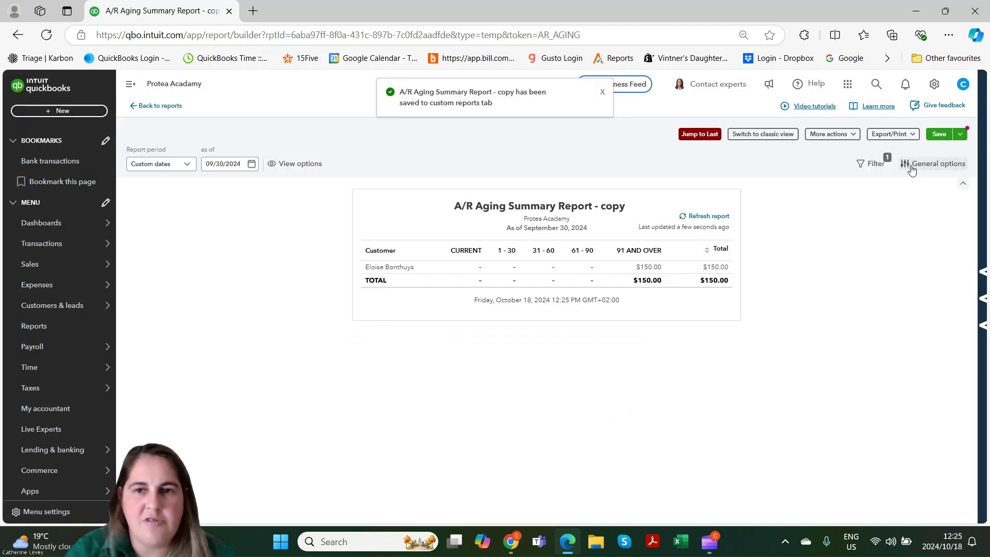
- Examine the copied report's filter and refresh its data, then return to the classic view
{"action": "left_click", "coordinate": [875, 164]}
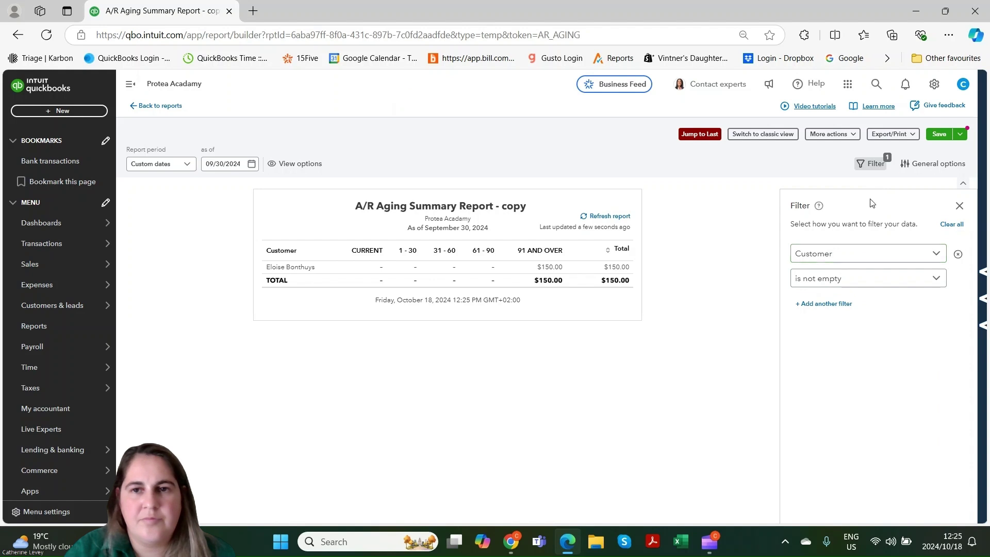
{"action": "left_click", "coordinate": [872, 166]}
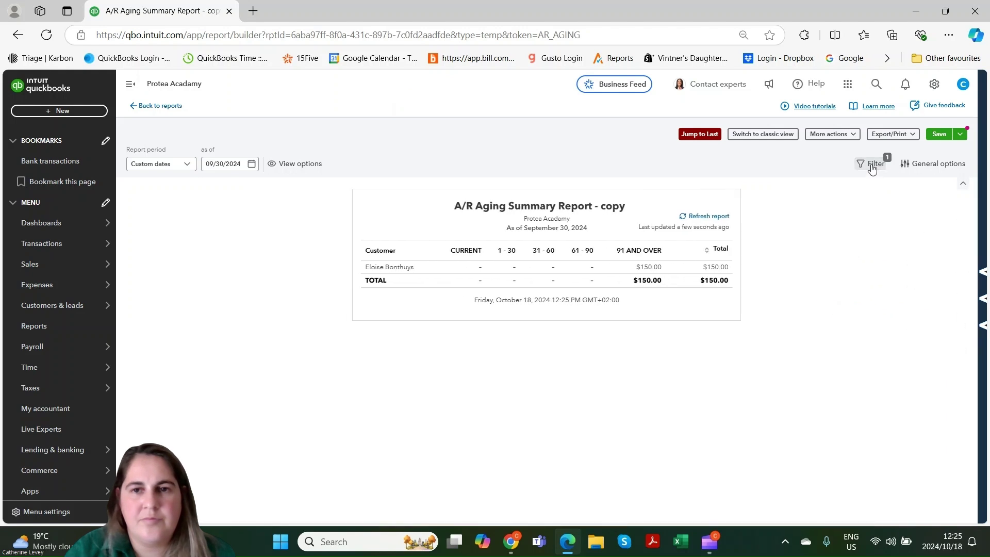
{"action": "left_click", "coordinate": [716, 218]}
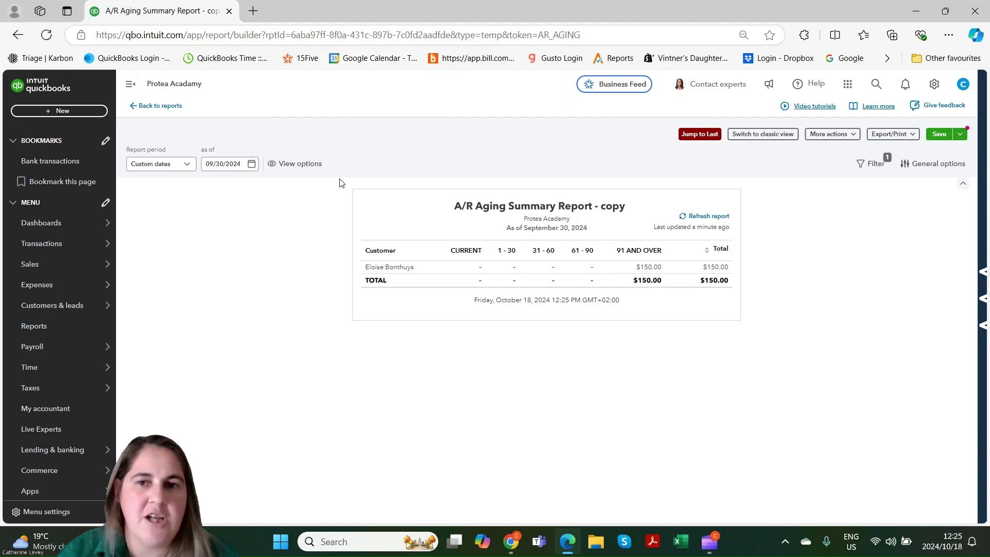
{"action": "left_click", "coordinate": [753, 135]}
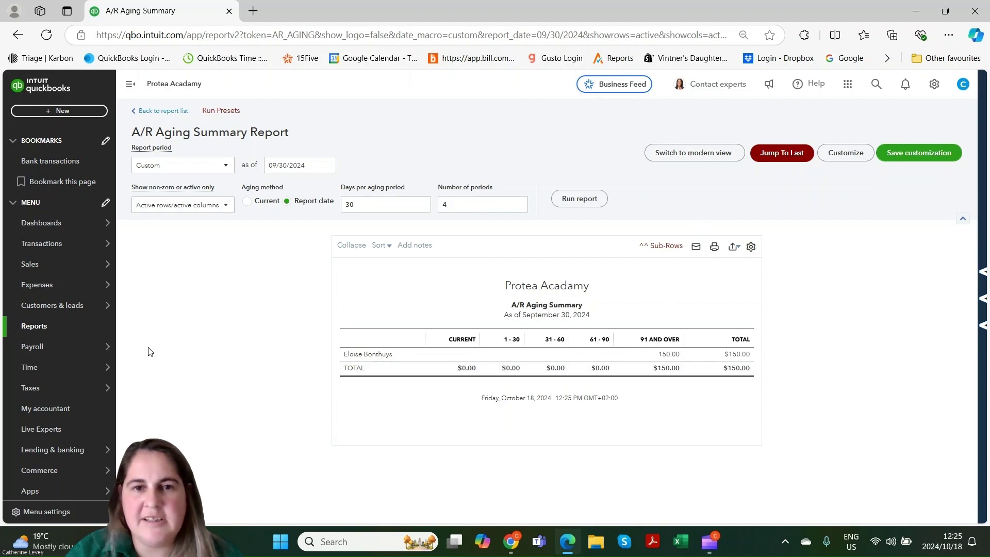
- Search the report list for "accounts r" and clear the search
{"action": "left_click", "coordinate": [70, 334]}
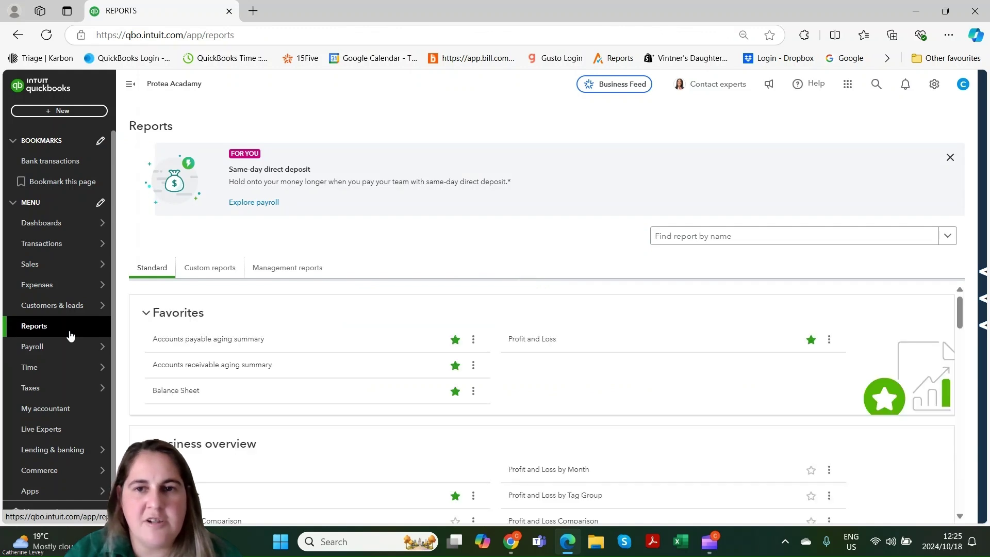
{"action": "left_click", "coordinate": [792, 238]}
{"action": "type", "text": "a"}
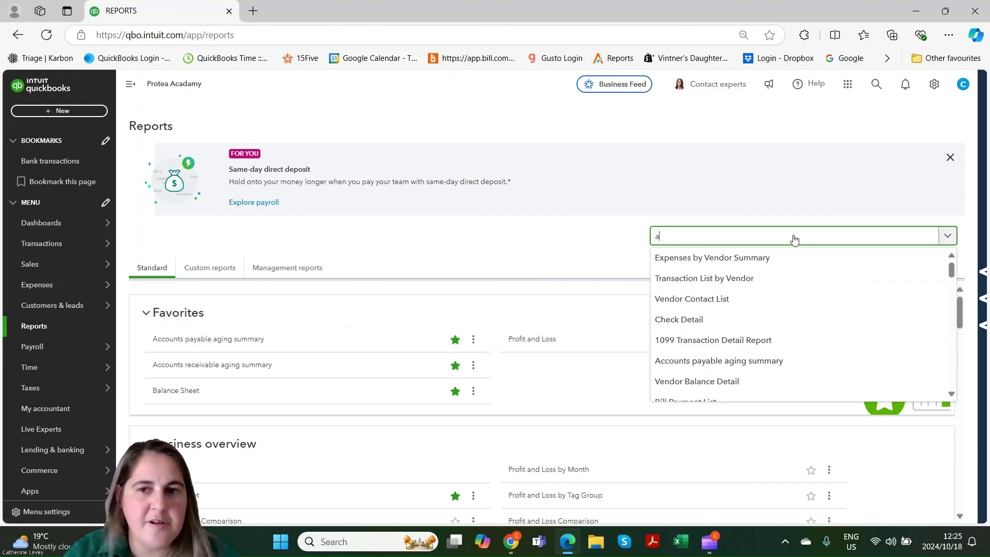
{"action": "type", "text": "ccoun"}
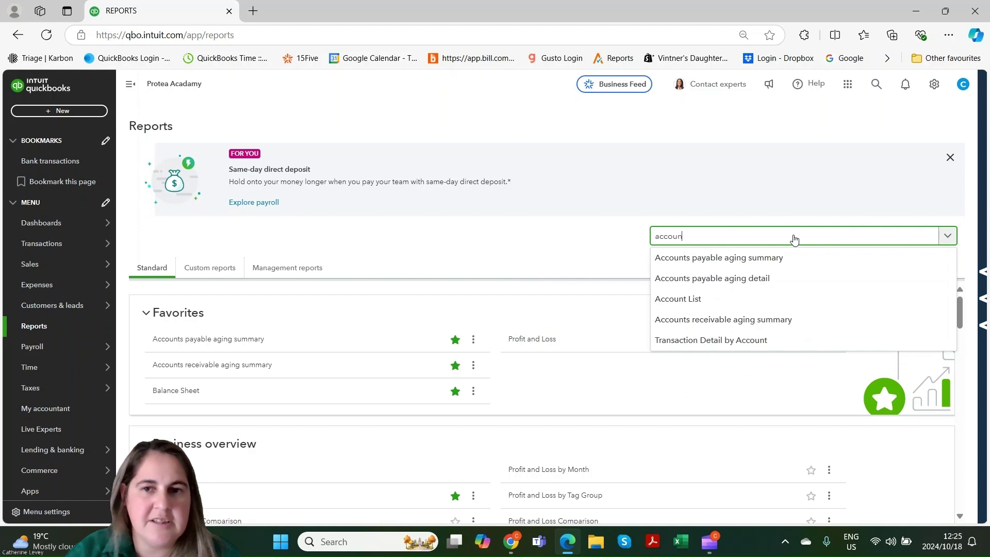
{"action": "type", "text": "ts r"}
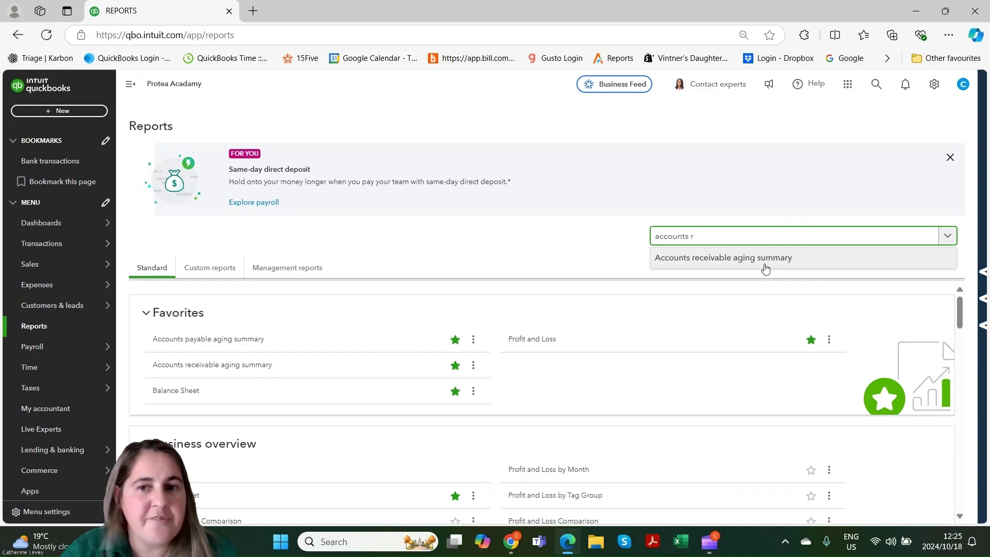
{"action": "key", "text": "BackSpace"}
{"action": "key", "text": "BackSpace"}
{"action": "key", "text": "BackSpace"}
{"action": "key", "text": "BackSpace"}
{"action": "key", "text": "BackSpace"}
{"action": "key", "text": "BackSpace"}
{"action": "key", "text": "BackSpace"}
{"action": "key", "text": "BackSpace"}
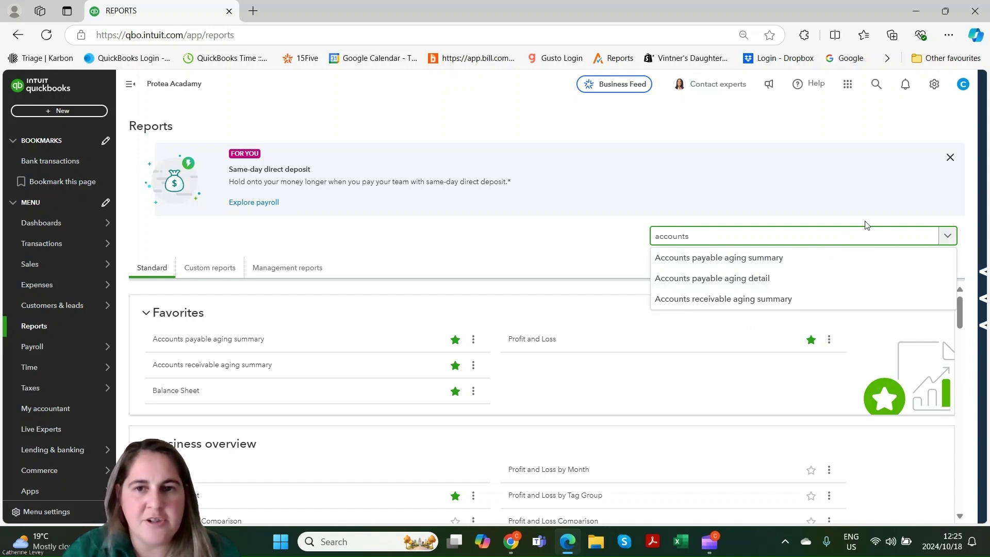
{"action": "key", "text": "BackSpace"}
{"action": "key", "text": "BackSpace"}
{"action": "left_click", "coordinate": [605, 251]}
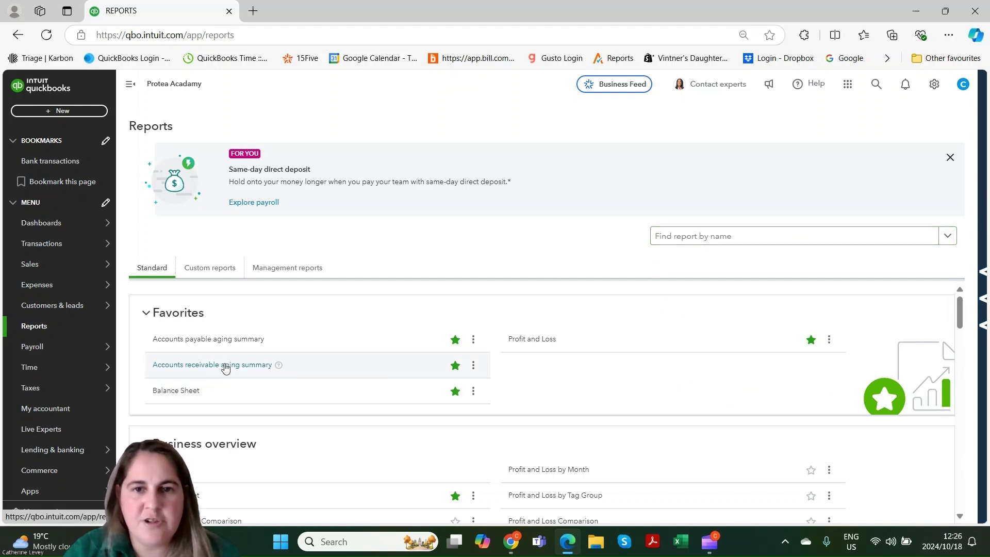
- View the Collections Report from the Who owes you section and return to the report list
{"action": "left_click_drag", "start_coordinate": [966, 308], "coordinate": [967, 353]}
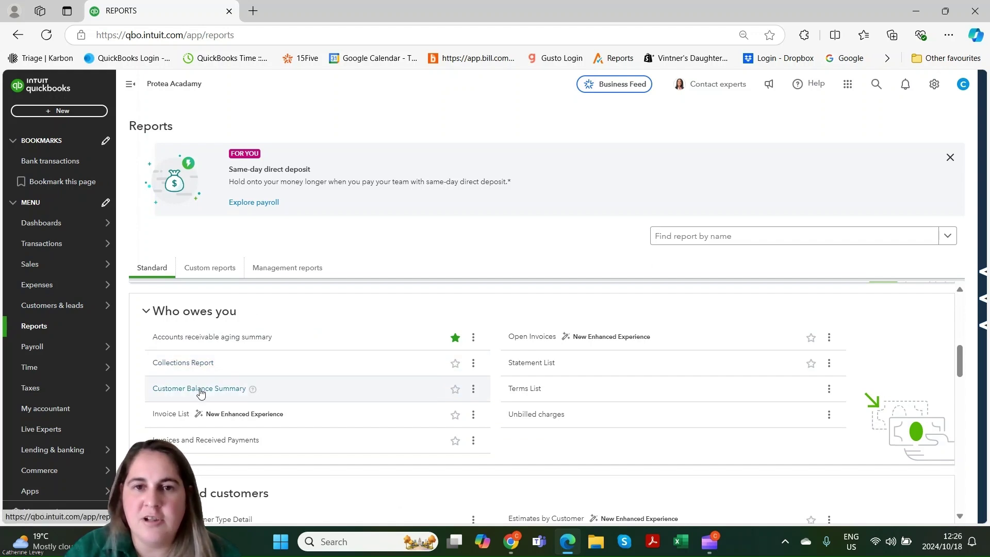
{"action": "left_click", "coordinate": [198, 363]}
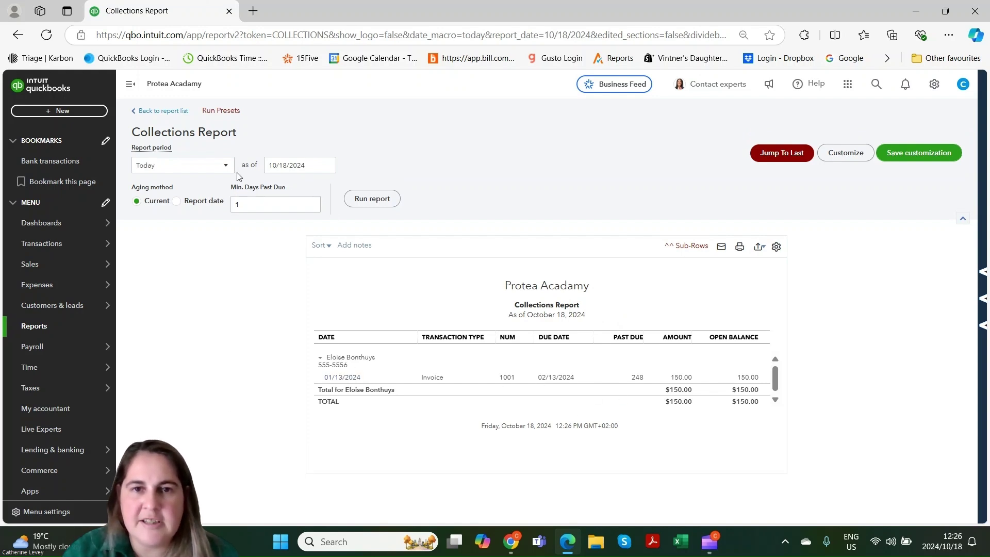
{"action": "left_click", "coordinate": [159, 111]}
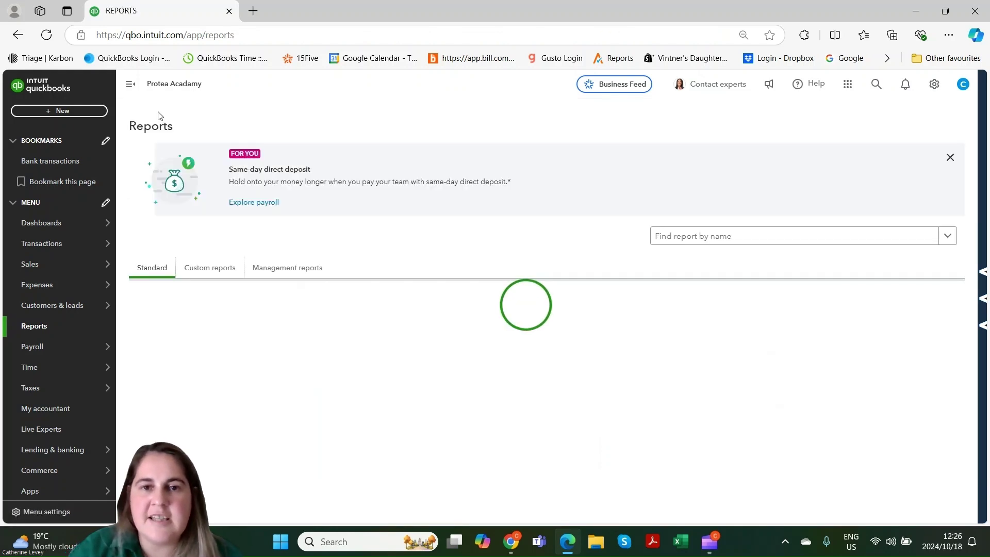
- Open the Customer Balance Summary report and run it for Last Year
{"action": "scroll", "coordinate": [288, 363], "scroll_direction": "down", "scroll_amount": 10}
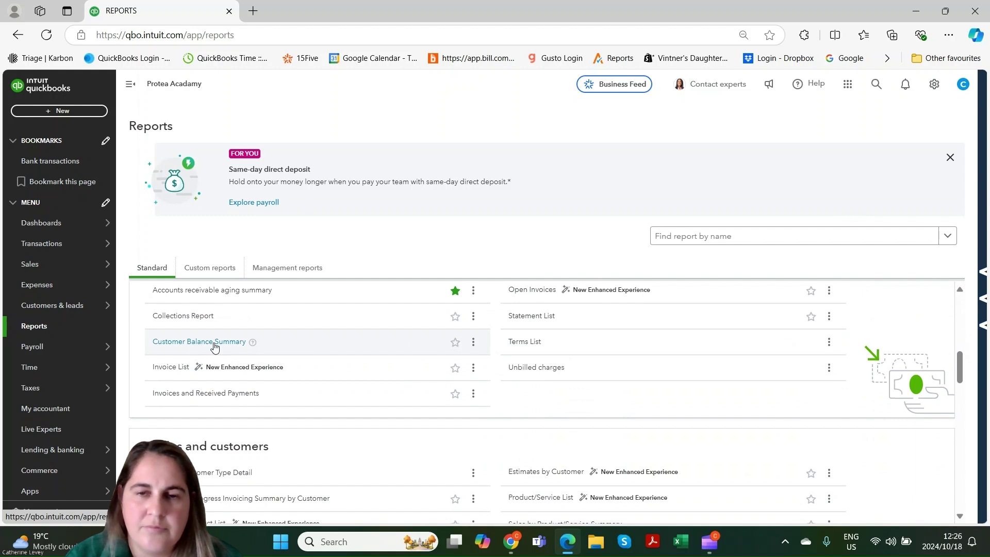
{"action": "left_click", "coordinate": [214, 342]}
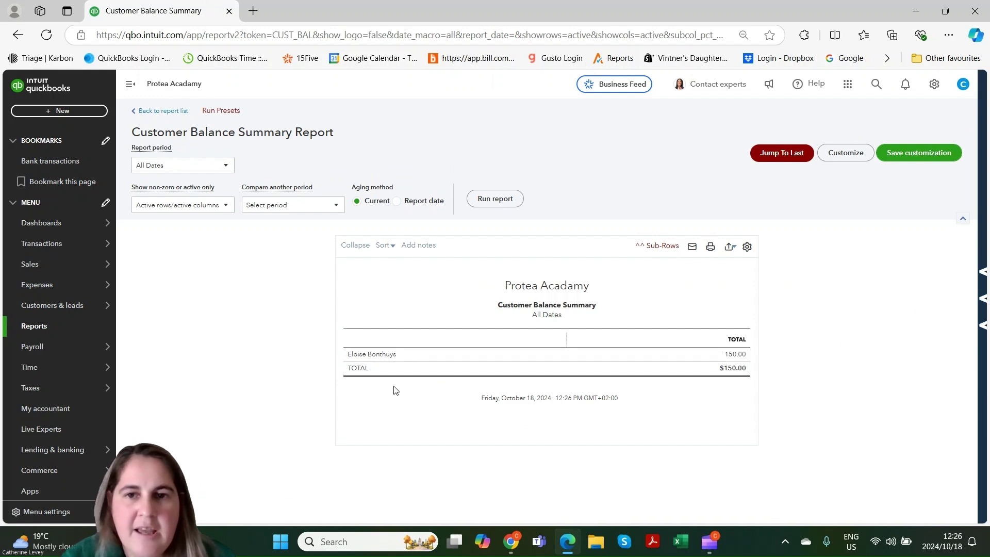
{"action": "left_click", "coordinate": [203, 166]}
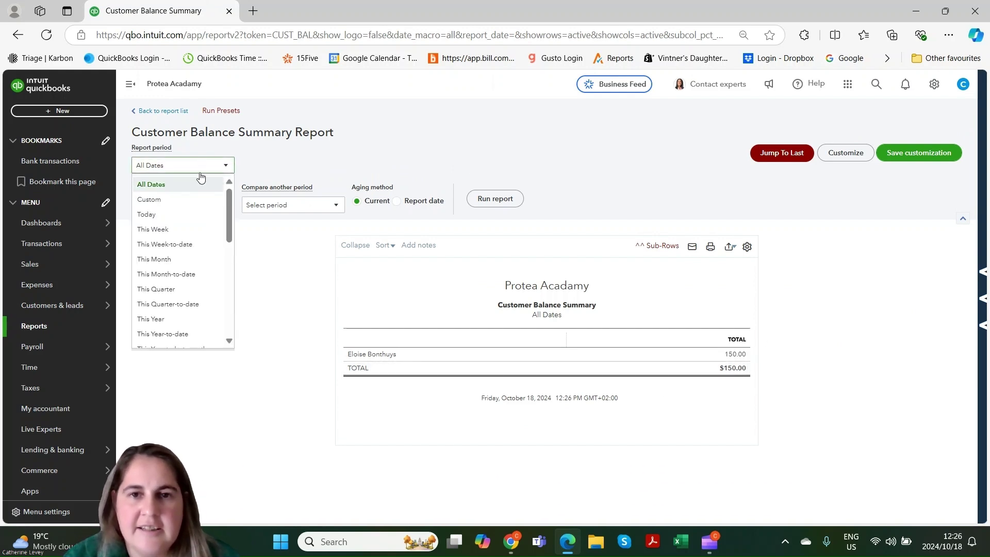
{"action": "left_click_drag", "start_coordinate": [228, 219], "coordinate": [229, 275]}
{"action": "left_click", "coordinate": [165, 286]}
{"action": "left_click", "coordinate": [515, 199]}
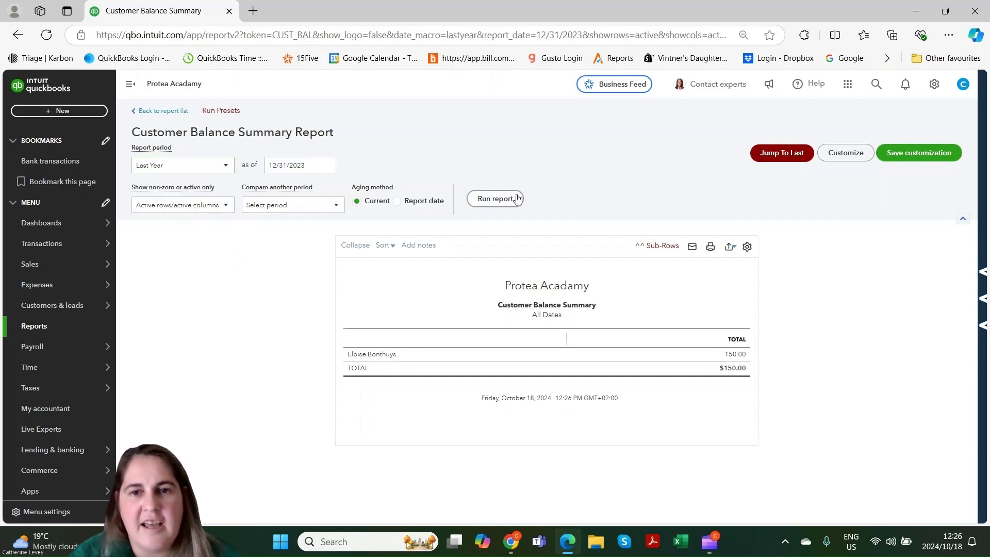
- Set the Customer Balance Summary's as-of date to 09/30/2024 and rerun the report
{"action": "left_click", "coordinate": [328, 166]}
{"action": "left_click", "coordinate": [361, 192]}
{"action": "left_click", "coordinate": [361, 192]}
{"action": "left_click", "coordinate": [361, 191]}
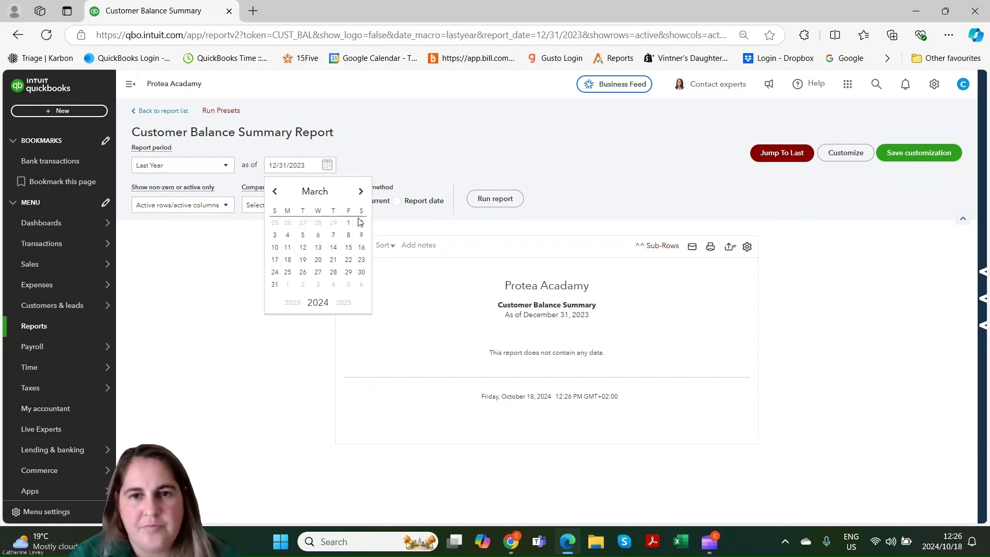
{"action": "left_click", "coordinate": [282, 287]}
{"action": "left_click", "coordinate": [496, 200]}
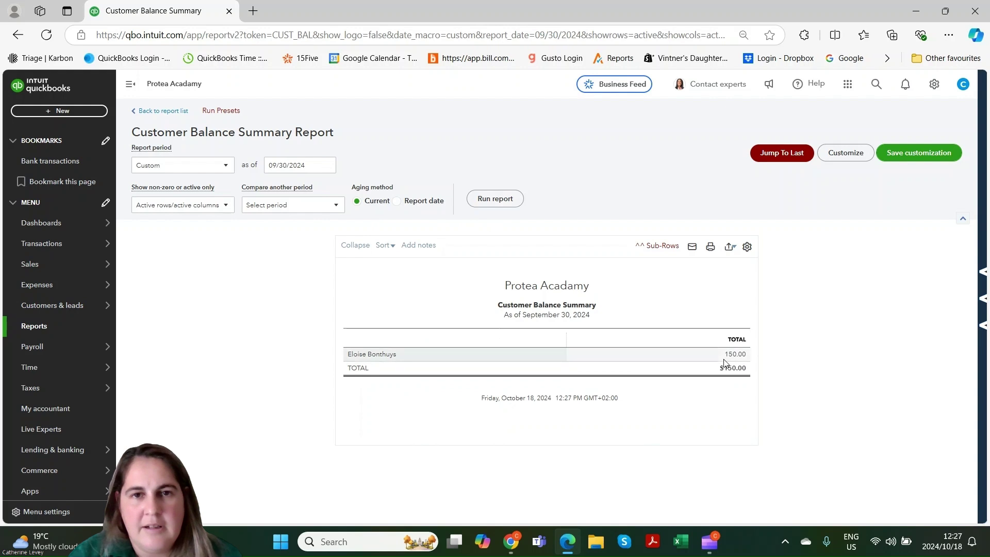
- Create a new invoice and select the existing customer it is billed to
{"action": "left_click", "coordinate": [70, 108]}
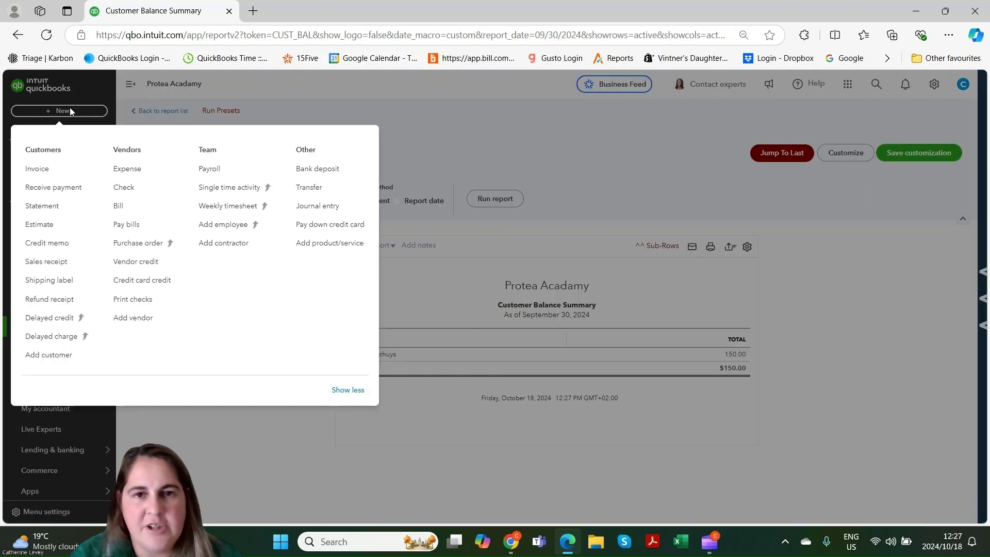
{"action": "left_click", "coordinate": [31, 169]}
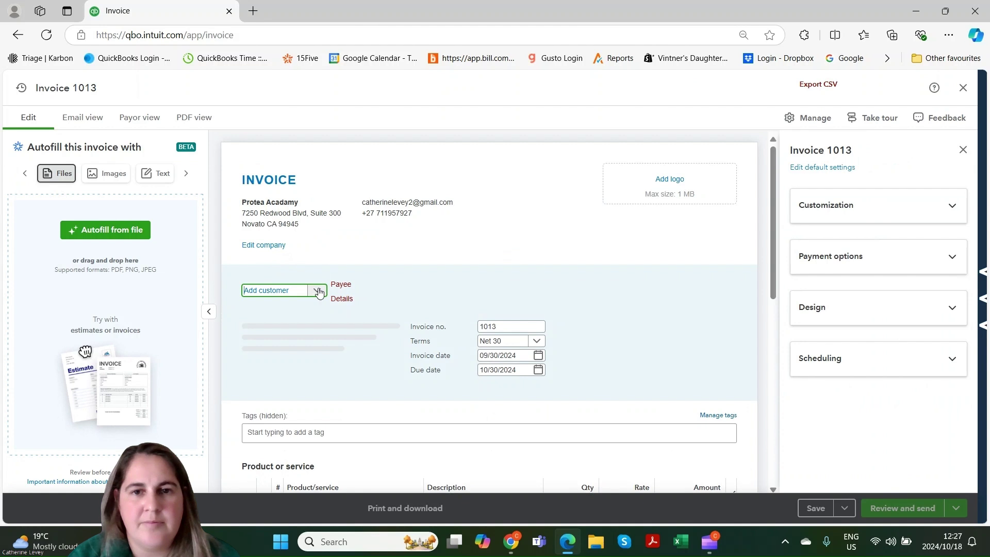
{"action": "left_click", "coordinate": [318, 291]}
{"action": "left_click", "coordinate": [292, 352]}
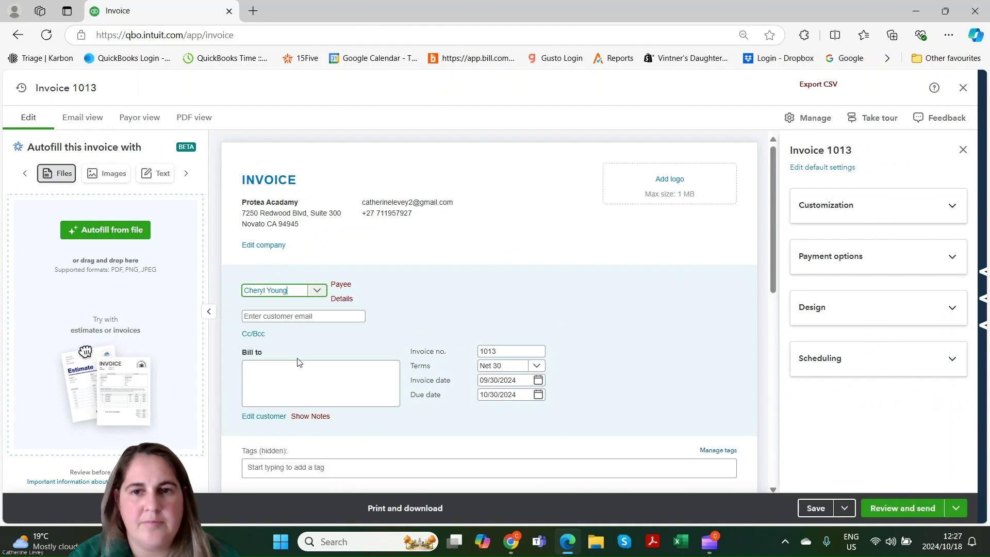
- Add Inperson Training as the invoice's first product line, and save and close the invoice
{"action": "left_click_drag", "start_coordinate": [773, 221], "coordinate": [784, 354]}
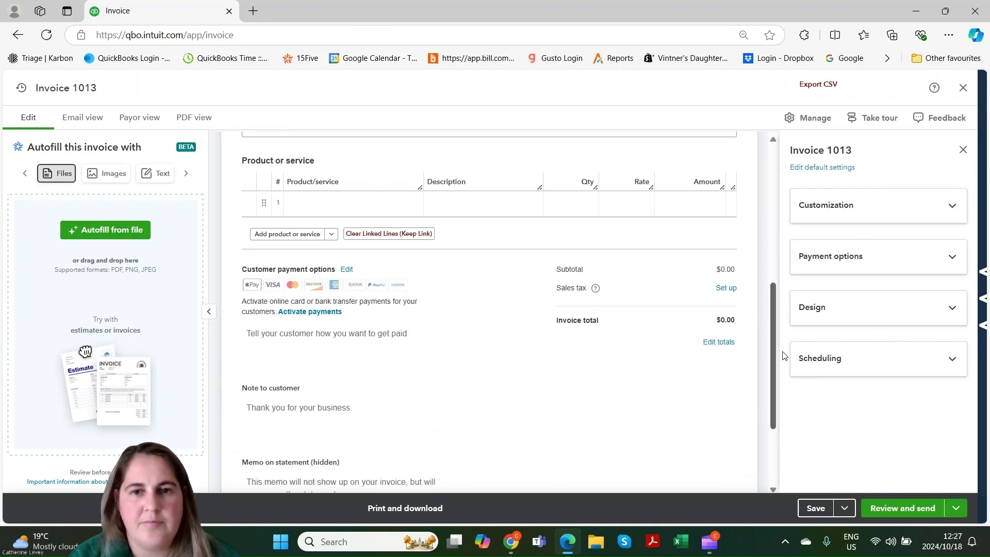
{"action": "left_click", "coordinate": [365, 259]}
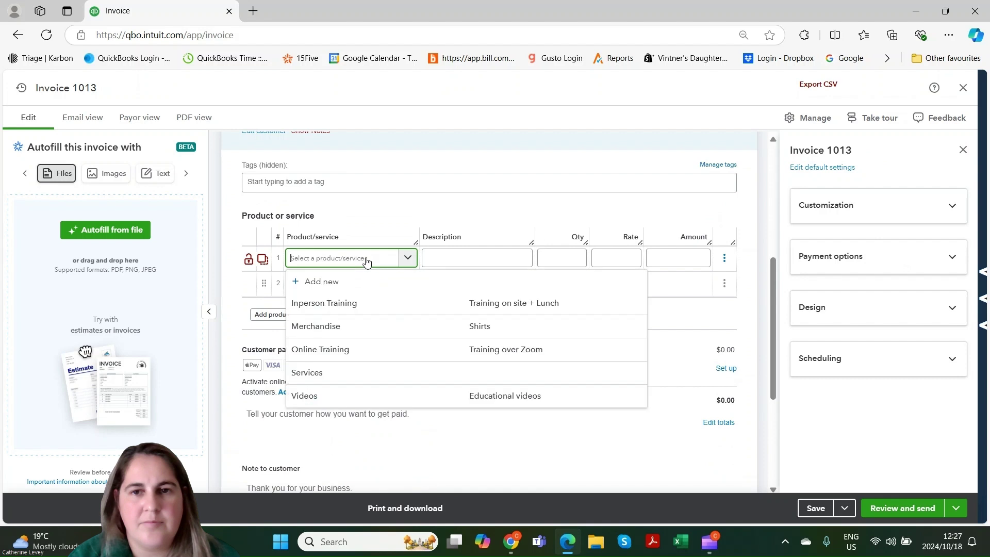
{"action": "left_click", "coordinate": [369, 308]}
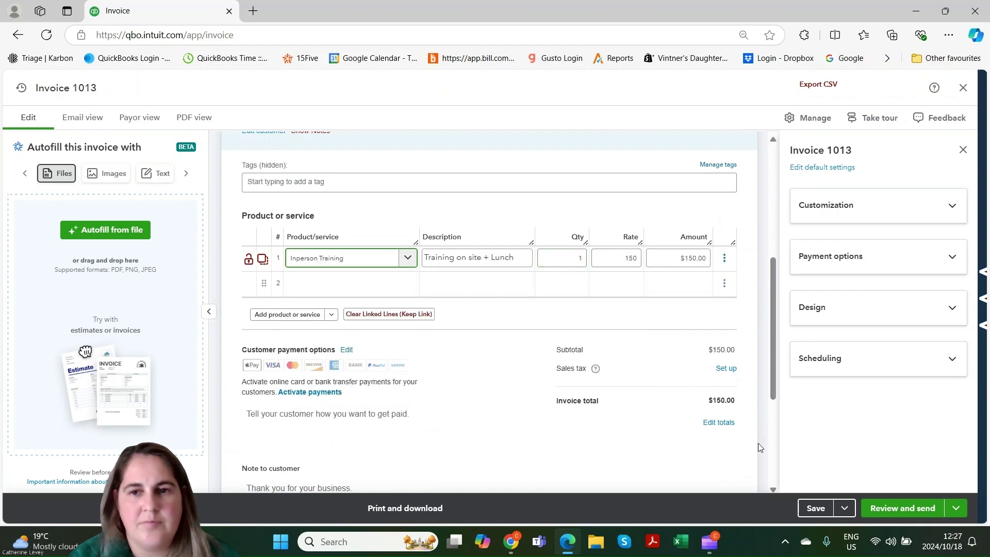
{"action": "left_click", "coordinate": [955, 507]}
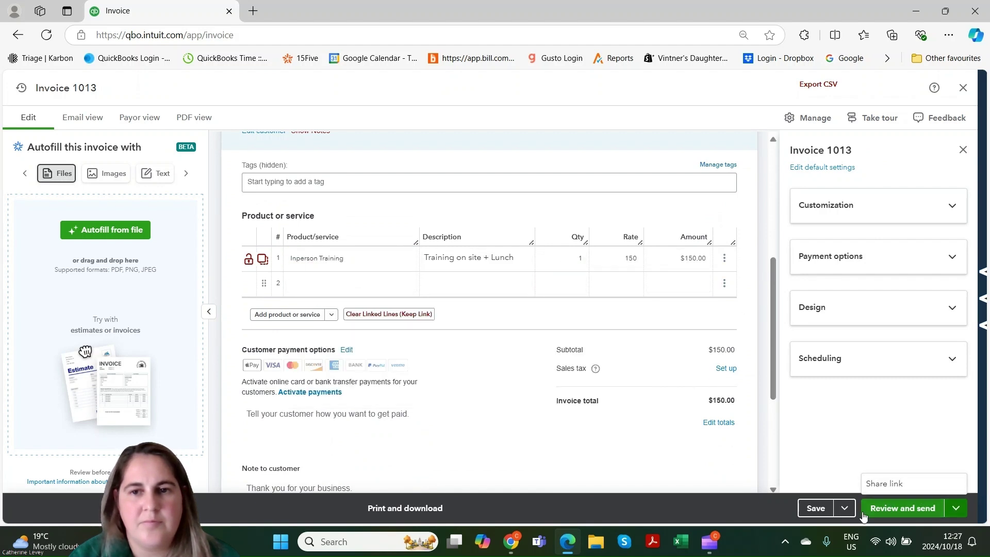
{"action": "left_click", "coordinate": [838, 512]}
{"action": "left_click", "coordinate": [806, 485]}
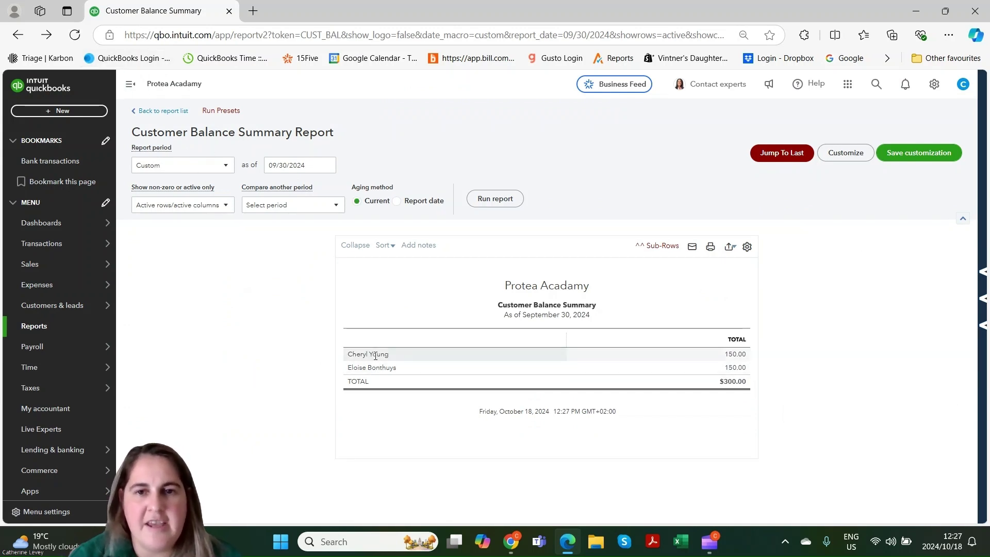
- Open the Invoices and Received Payments report and examine the payments and linked invoices for each customer
{"action": "left_click", "coordinate": [79, 330]}
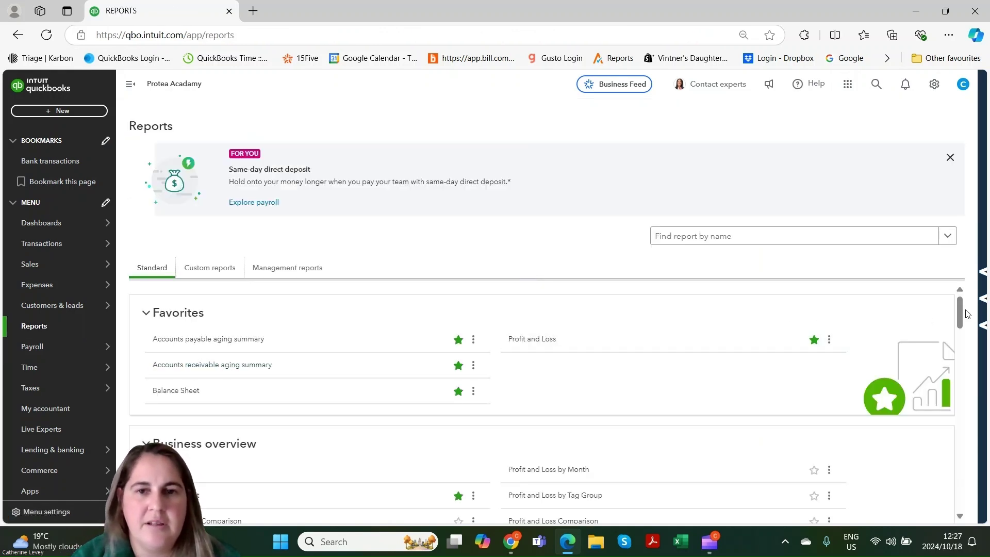
{"action": "left_click_drag", "start_coordinate": [966, 314], "coordinate": [963, 353]}
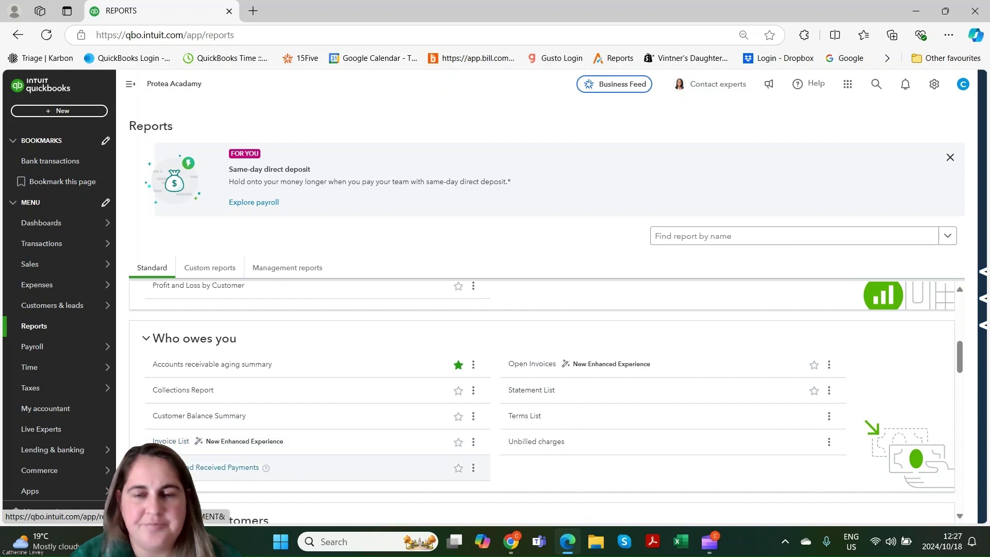
{"action": "left_click", "coordinate": [226, 467]}
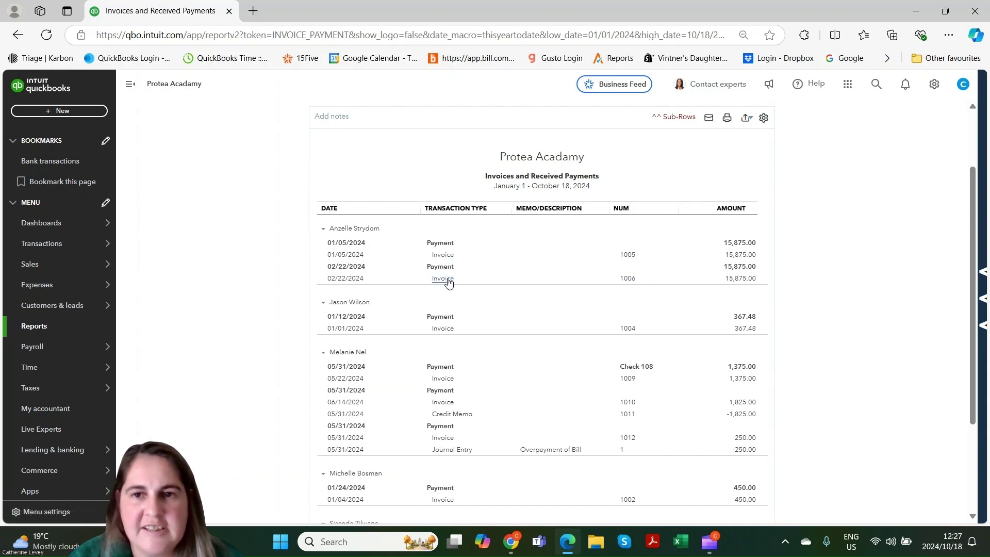
{"action": "scroll", "coordinate": [959, 389], "scroll_direction": "down", "scroll_amount": 2}
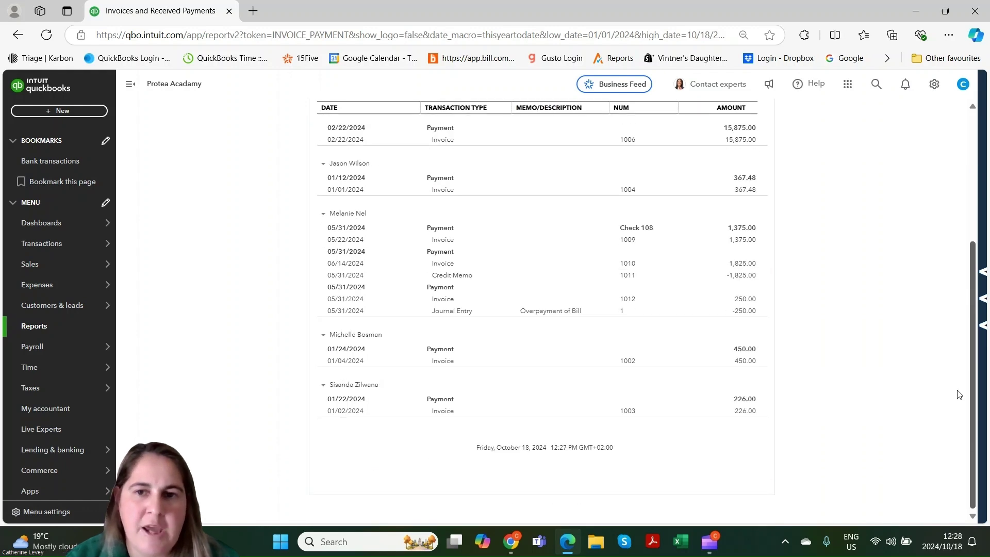
{"action": "scroll", "coordinate": [949, 258], "scroll_direction": "up", "scroll_amount": 4}
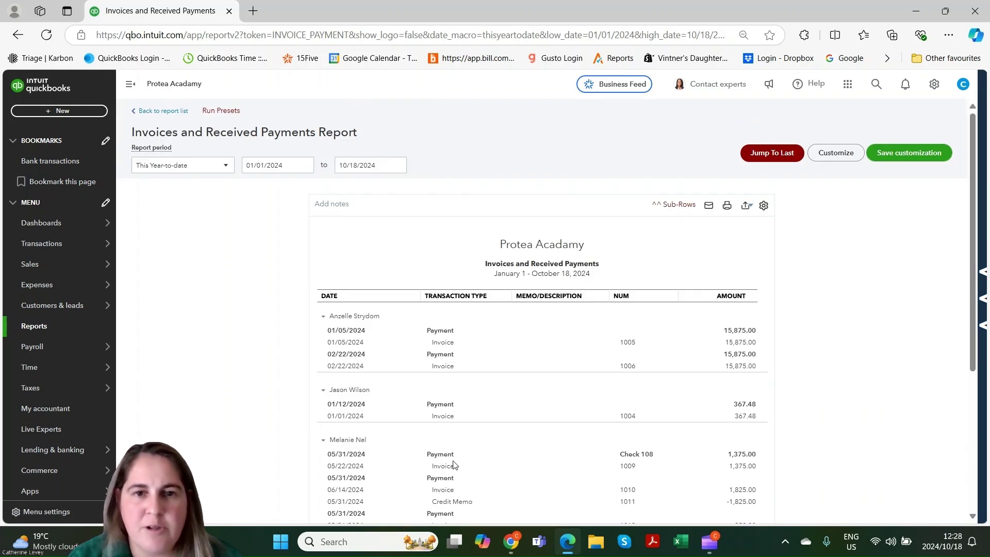
- Open the Terms List report from the Who owes you section to examine the payment terms
{"action": "left_click", "coordinate": [88, 328]}
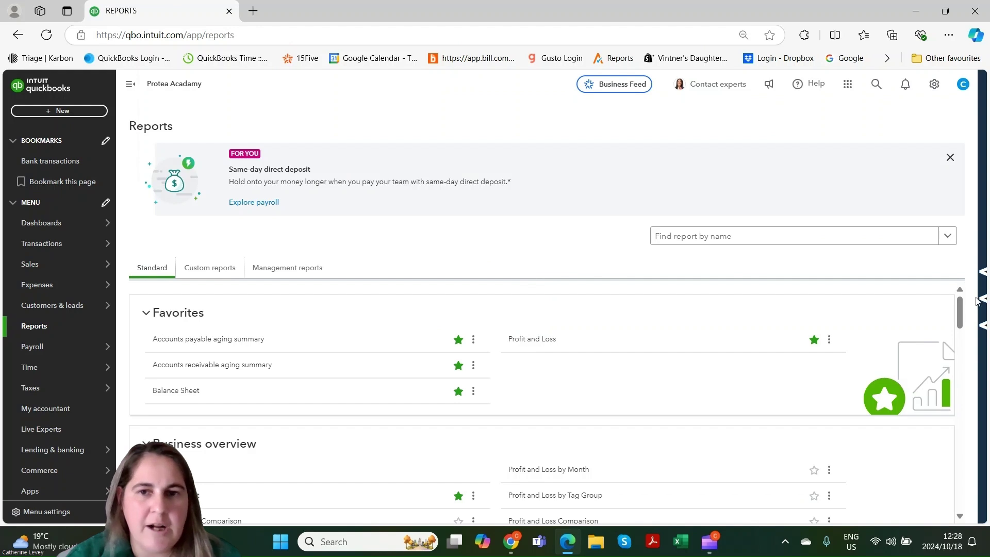
{"action": "left_click_drag", "start_coordinate": [960, 309], "coordinate": [965, 356]}
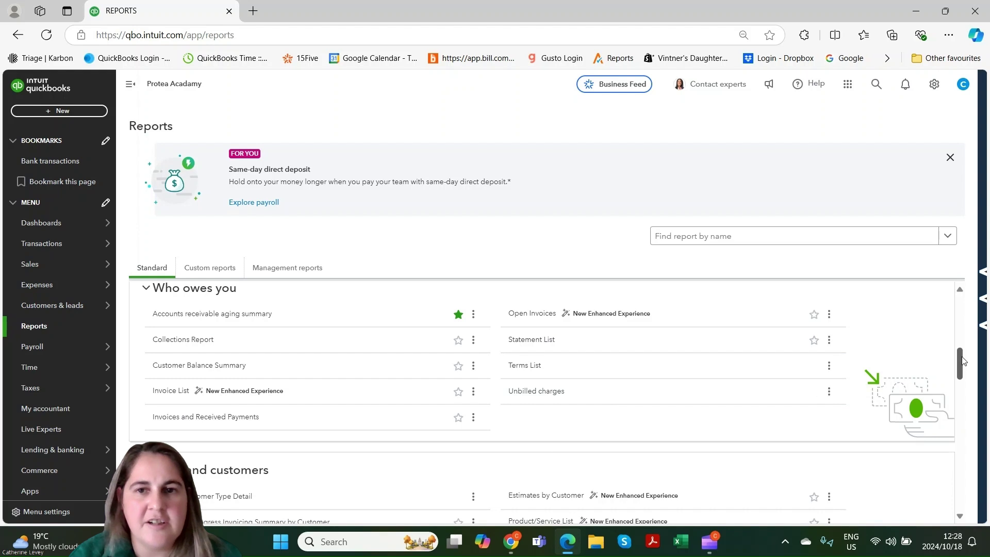
{"action": "left_click", "coordinate": [524, 366]}
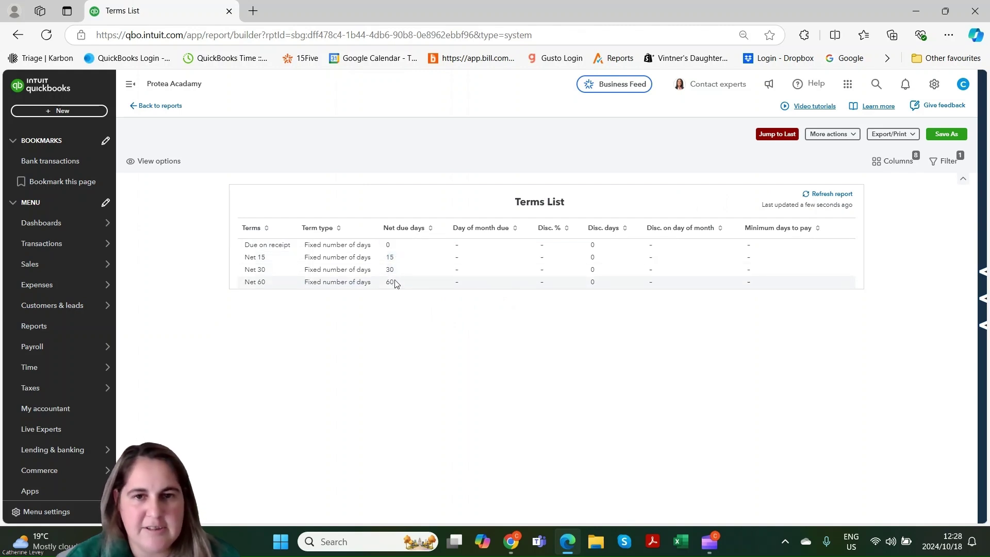
- Open the Unpaid Bills report from the What you owe section to examine the outstanding vendor bills
{"action": "left_click", "coordinate": [76, 328]}
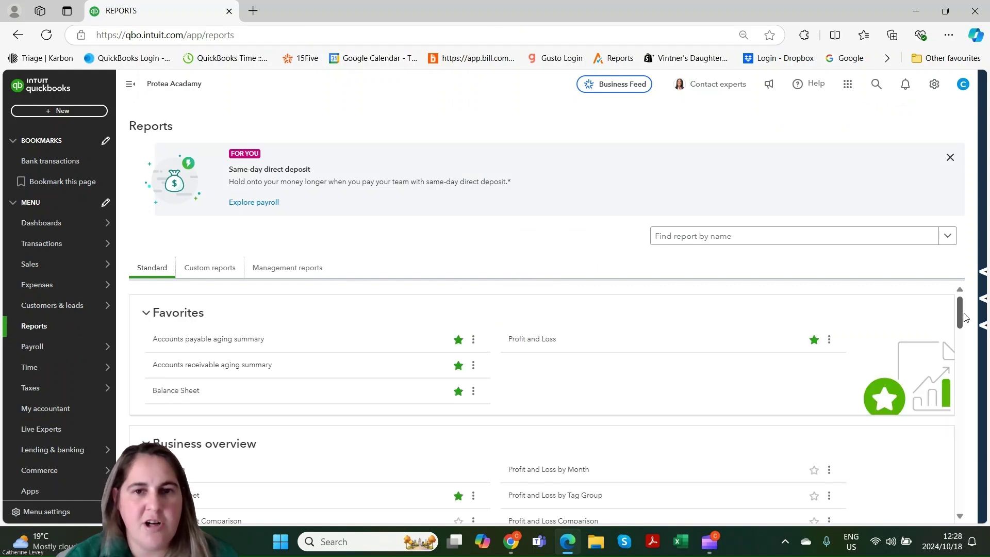
{"action": "left_click_drag", "start_coordinate": [959, 315], "coordinate": [959, 330]}
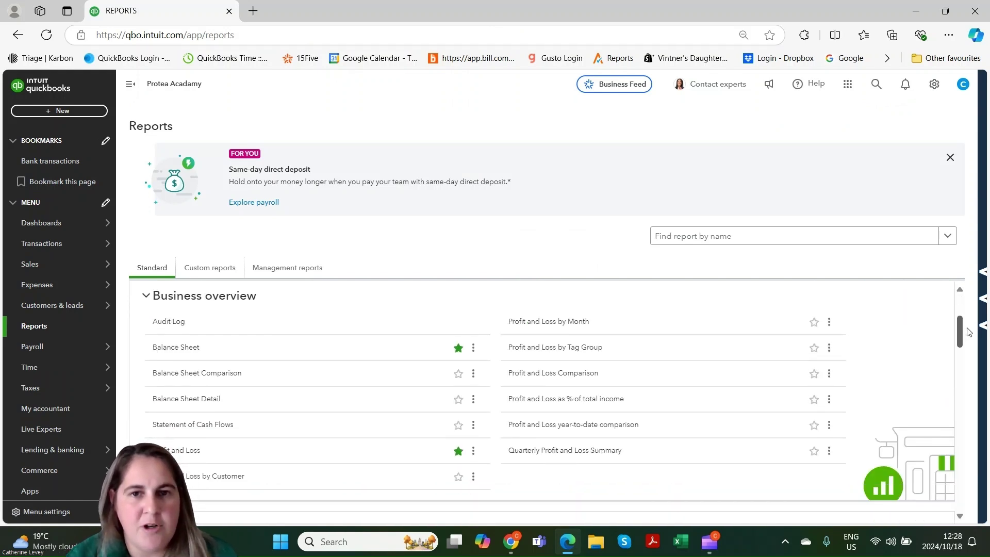
{"action": "left_click_drag", "start_coordinate": [967, 332], "coordinate": [962, 418]}
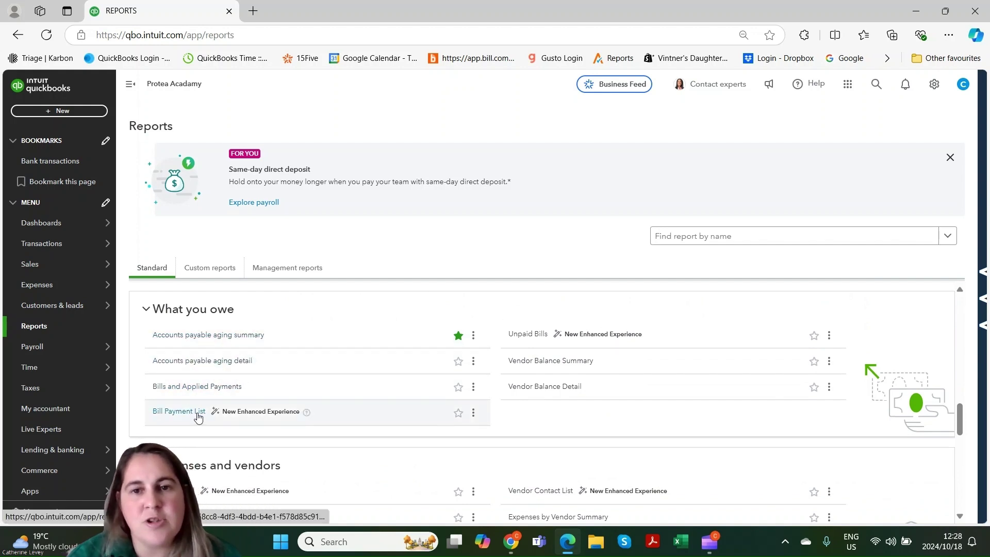
{"action": "left_click", "coordinate": [528, 335]}
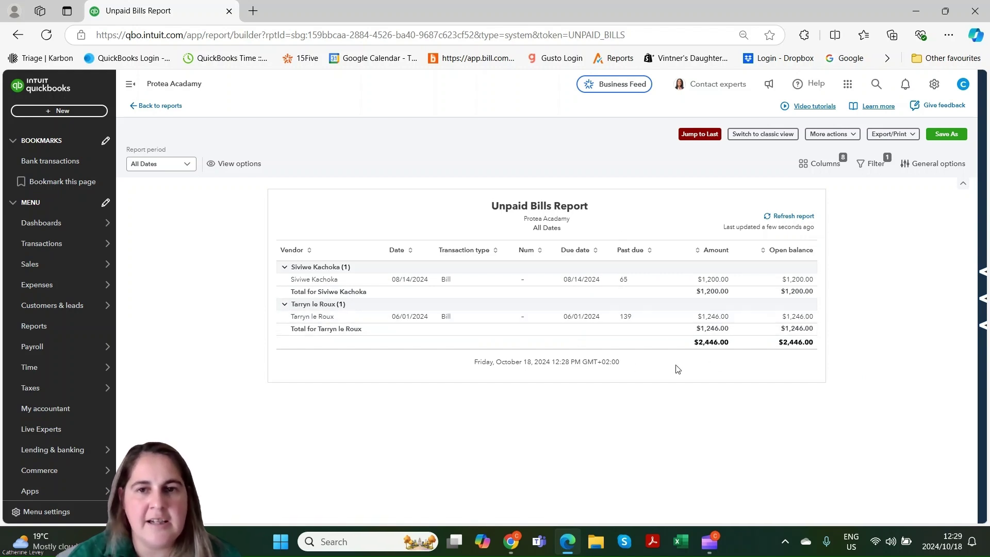
- Open the Transaction List by Vendor report from the Expenses and vendors section of the standard reports
{"action": "left_click", "coordinate": [77, 334]}
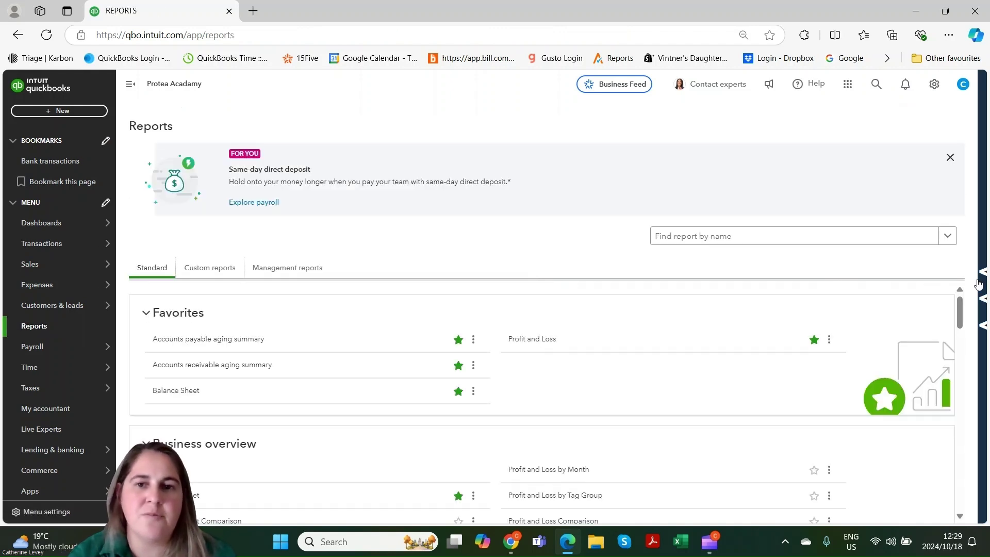
{"action": "left_click_drag", "start_coordinate": [959, 314], "coordinate": [957, 416]}
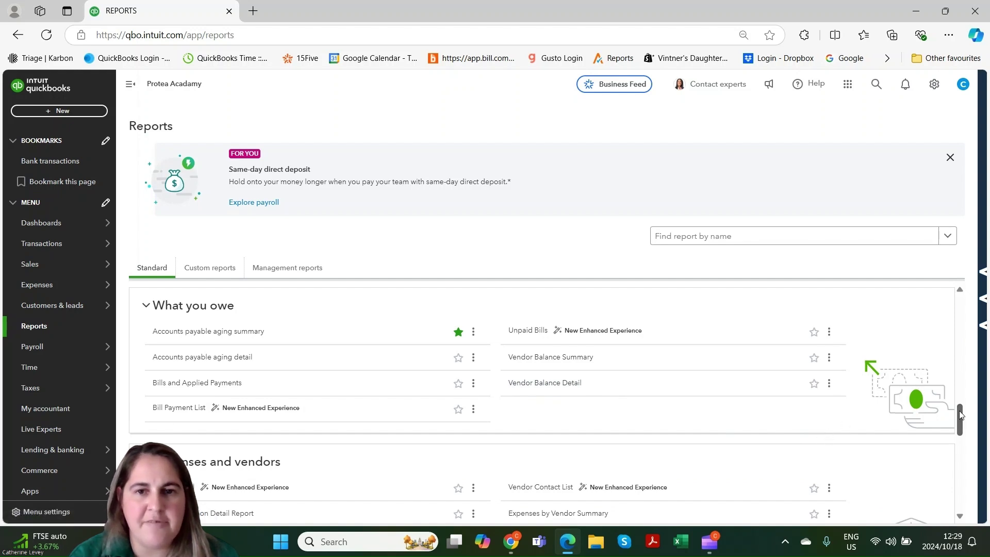
{"action": "scroll", "coordinate": [959, 417], "scroll_direction": "down", "scroll_amount": 2}
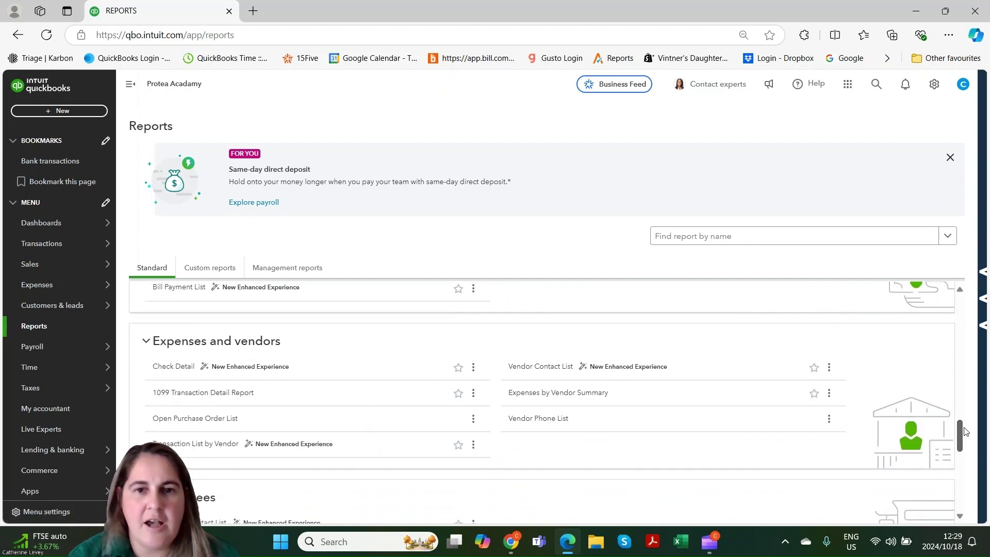
{"action": "scroll", "coordinate": [966, 431], "scroll_direction": "down", "scroll_amount": 1}
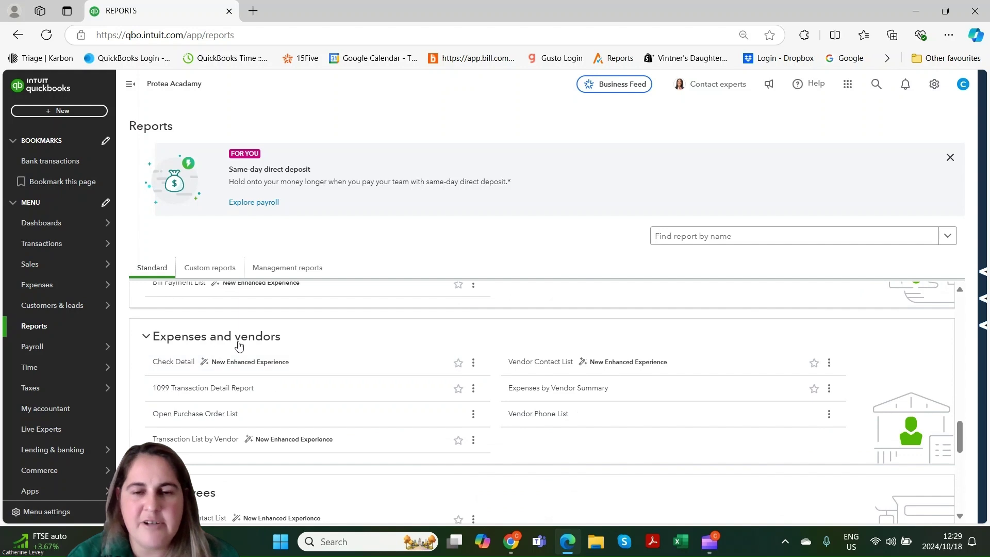
{"action": "left_click", "coordinate": [199, 443]}
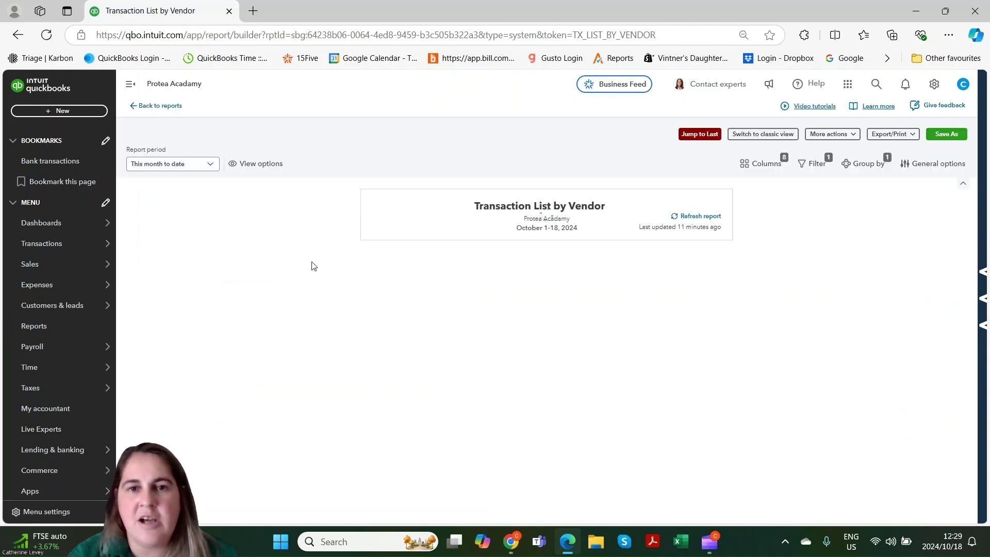
- Examine the vendor transactions with the report period set to This year to last month, and return to the Home dashboard
{"action": "left_click", "coordinate": [207, 164]}
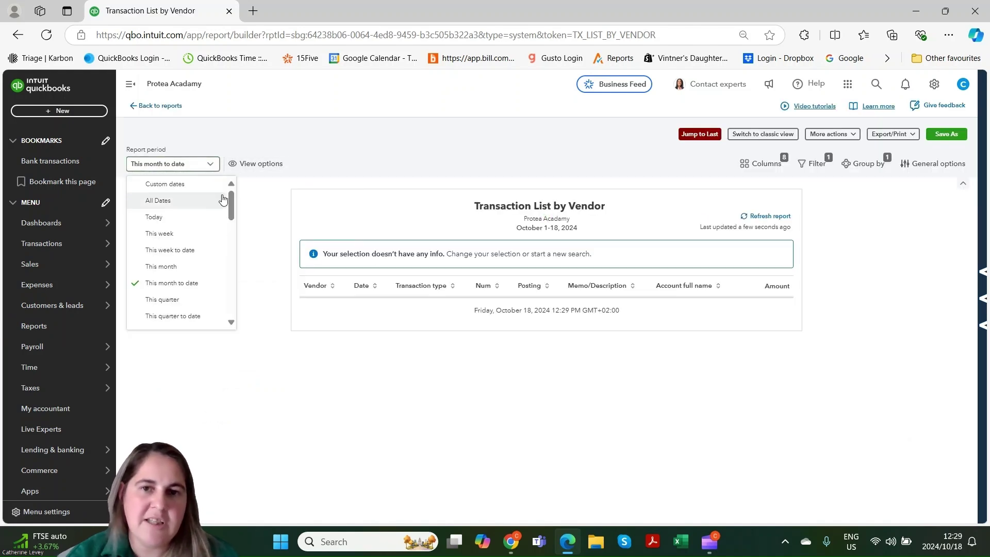
{"action": "scroll", "coordinate": [229, 222], "scroll_direction": "down", "scroll_amount": 3}
{"action": "left_click", "coordinate": [211, 266]}
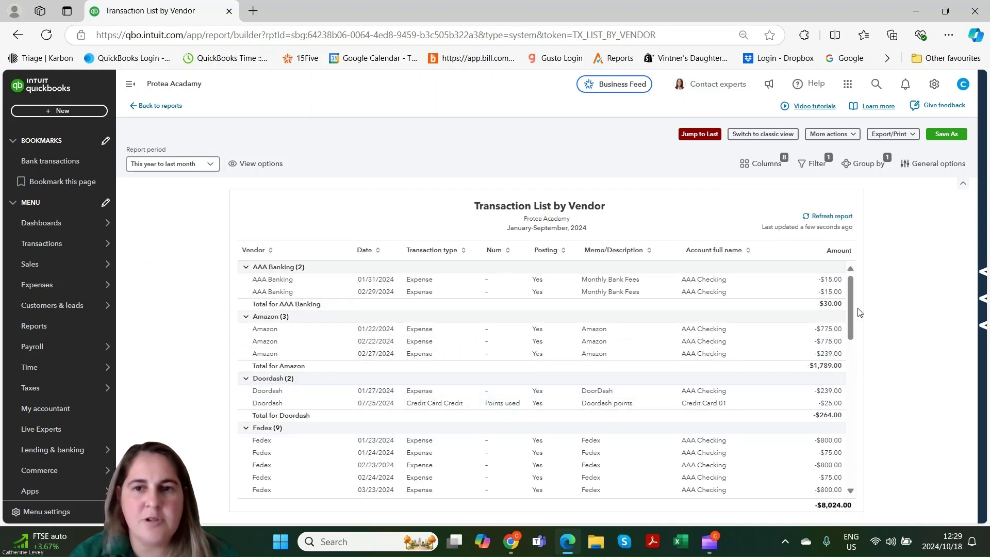
{"action": "left_click_drag", "start_coordinate": [851, 303], "coordinate": [866, 461]}
{"action": "scroll", "coordinate": [670, 360], "scroll_direction": "up", "scroll_amount": 15}
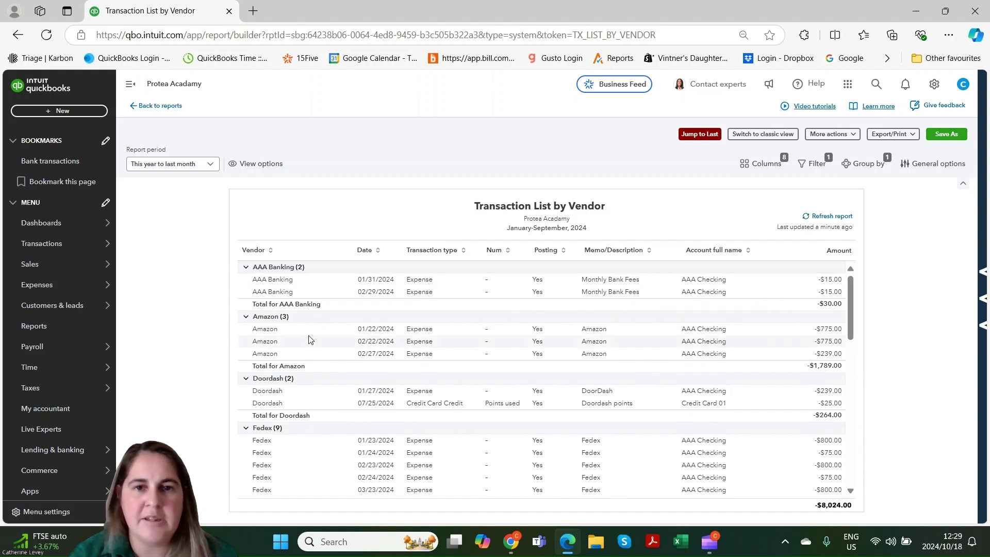
{"action": "left_click", "coordinate": [51, 223]}
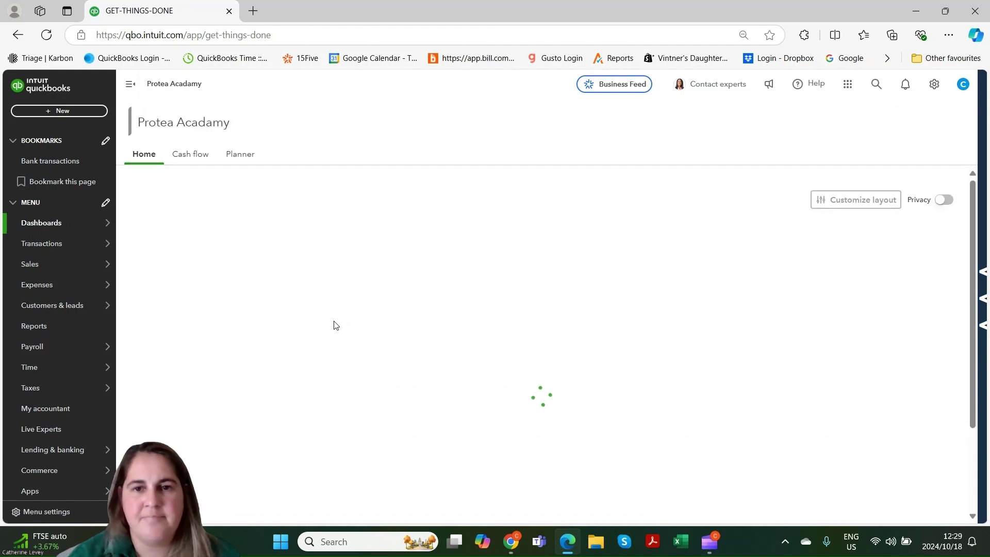